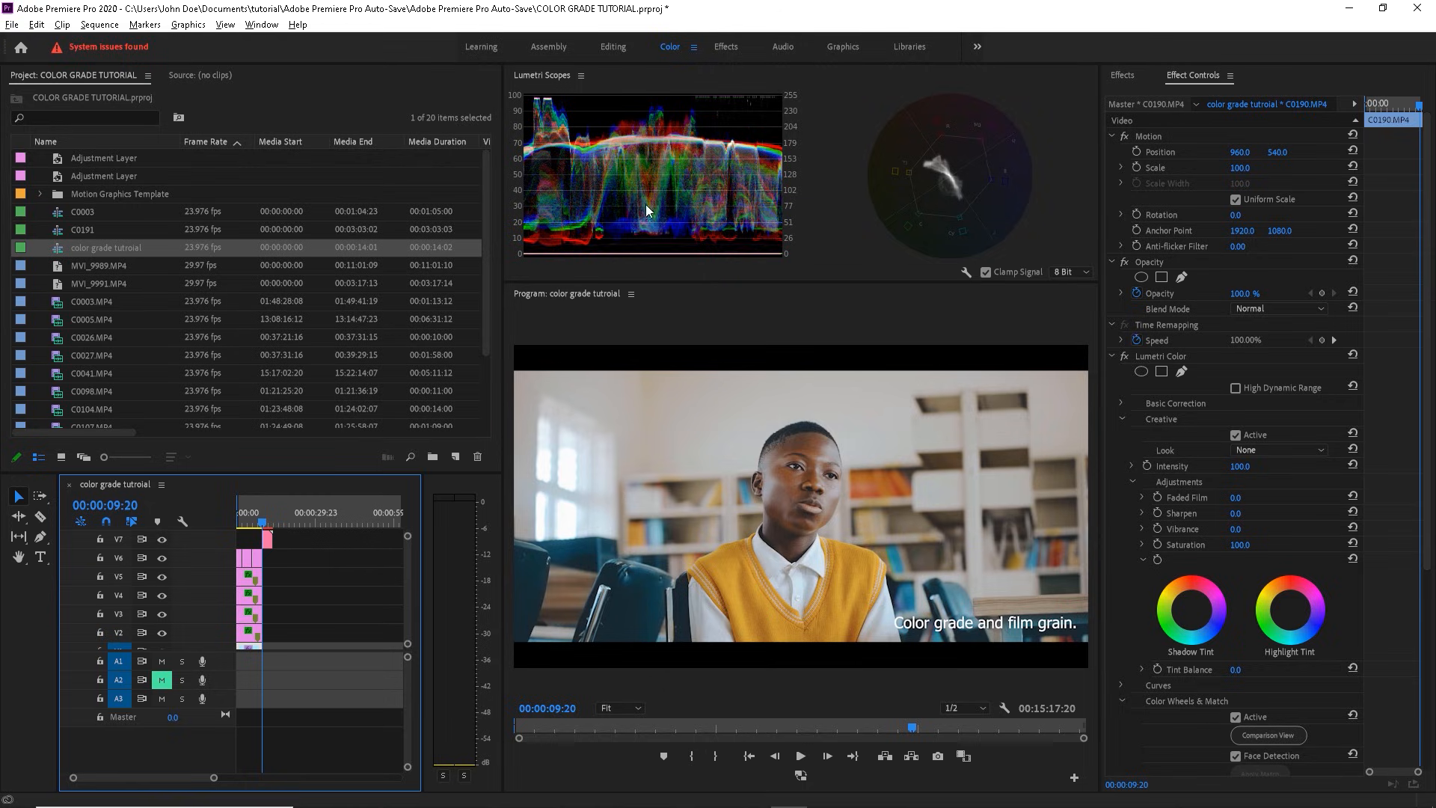
Step: Bring up the Lumetri Scopes and open the options for choosing which scope types are displayed
left_click(678, 191)
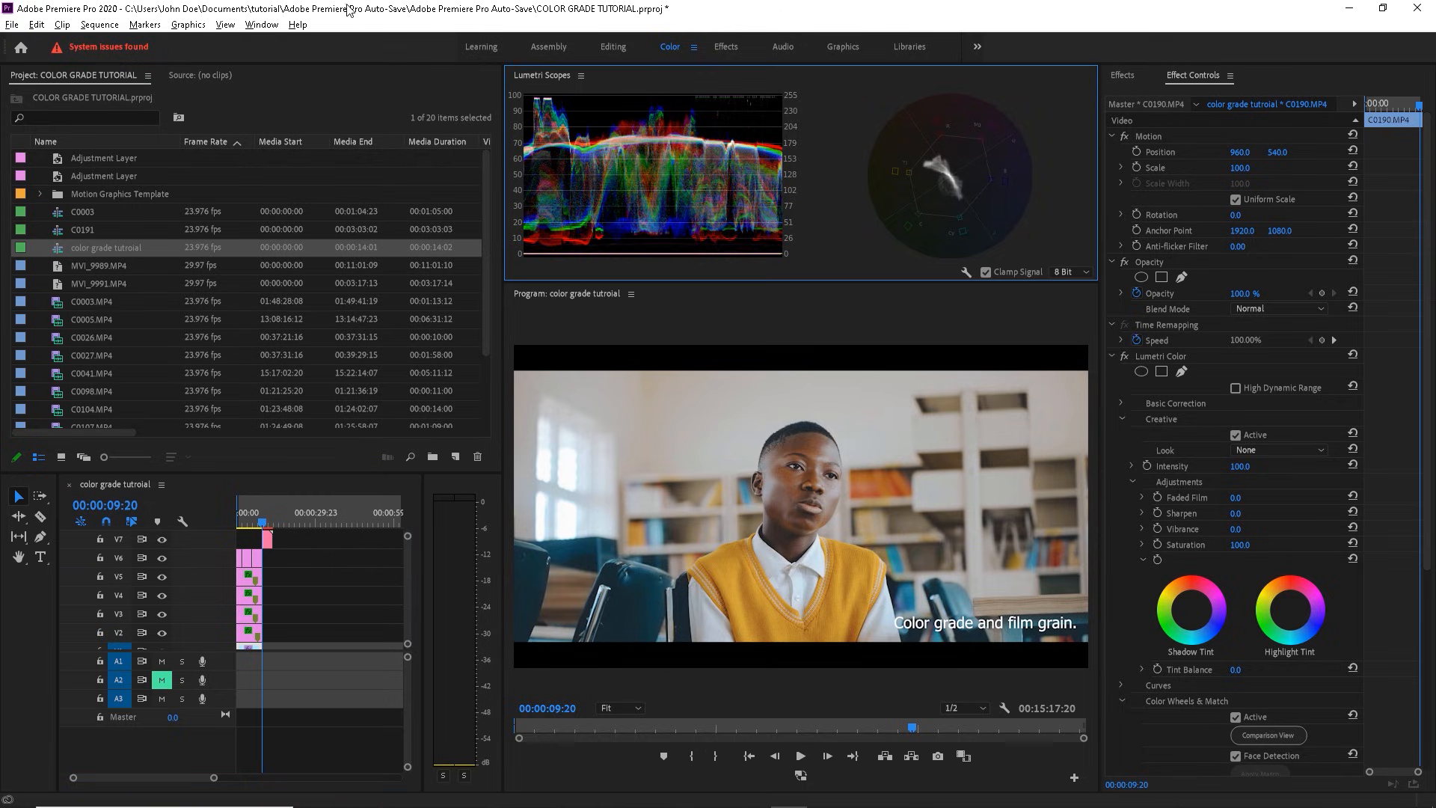
left_click(262, 25)
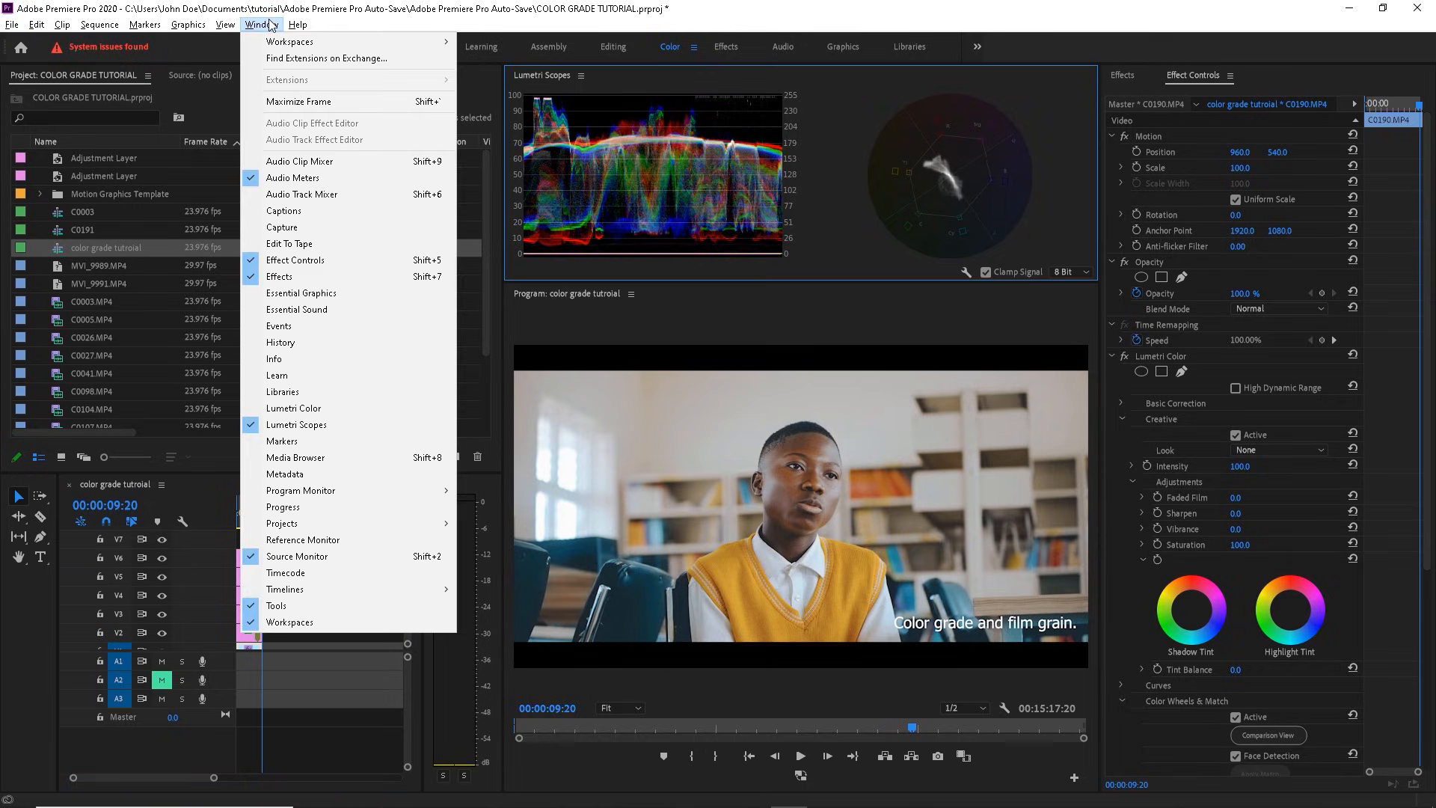
left_click(347, 425)
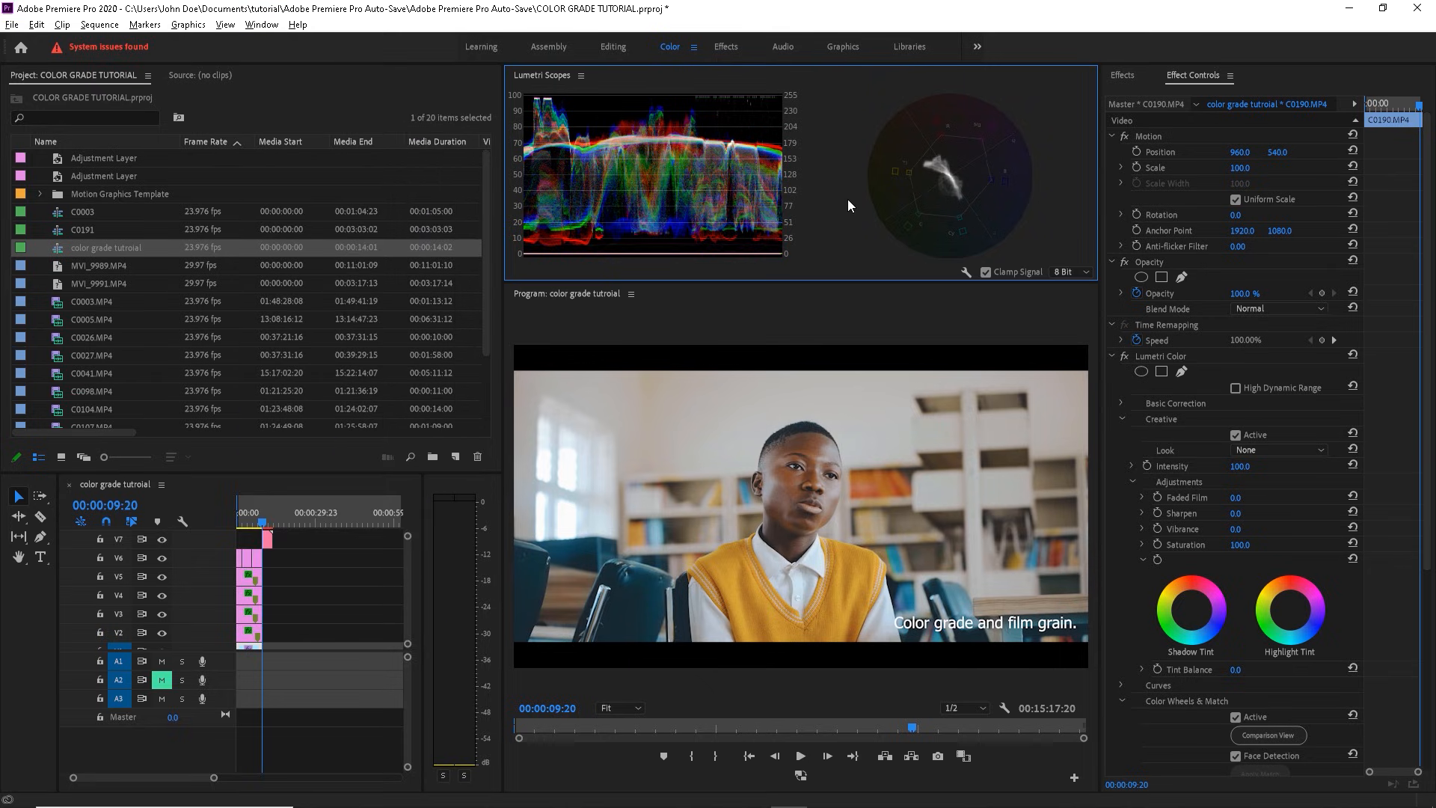
right_click(856, 176)
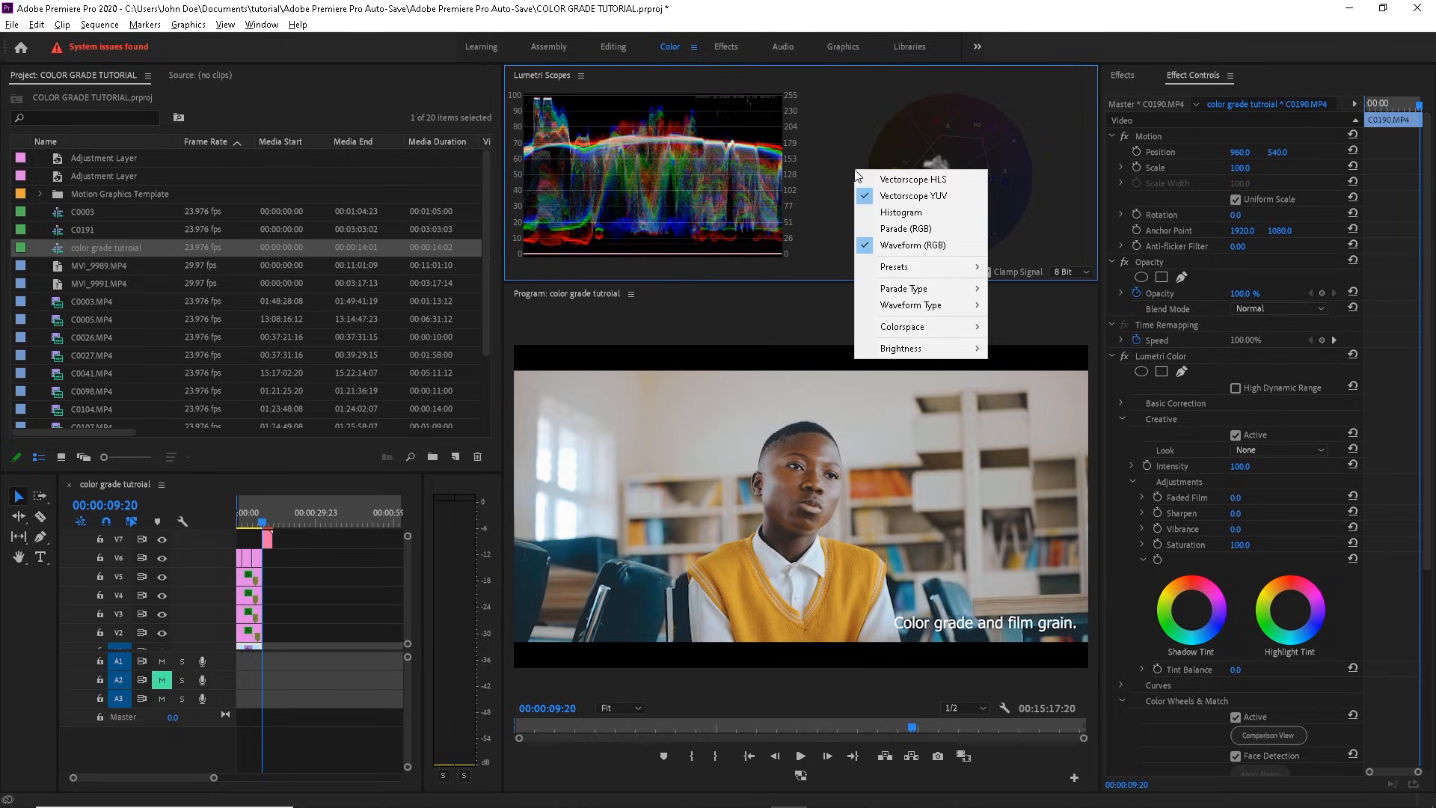
Step: Move the stacked layers on V2 to V6 further along the sequence, clear of the footage, and return the playhead to 00:00:00:00
left_click_drag(296, 552, 354, 634)
left_click(240, 523)
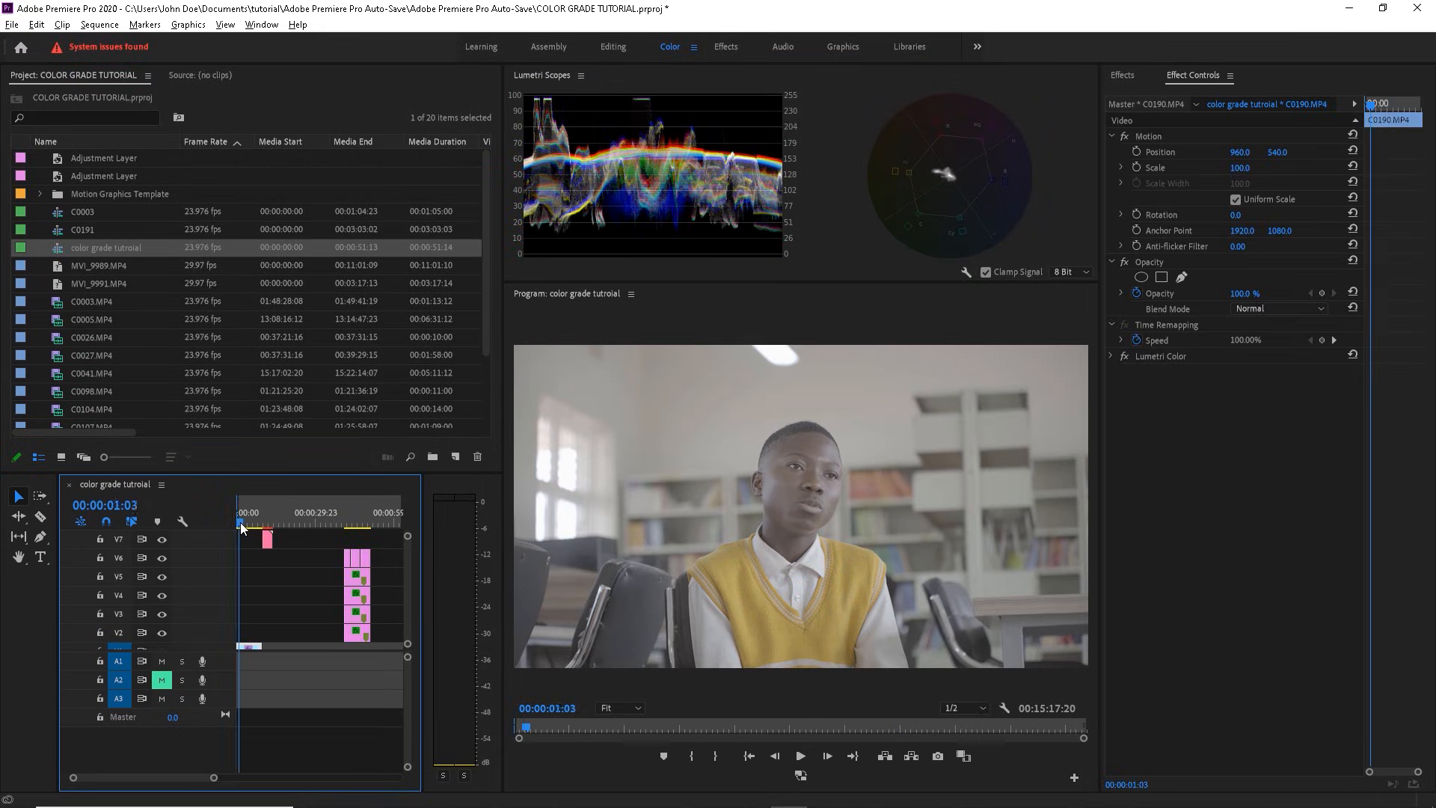
left_click_drag(240, 522, 231, 519)
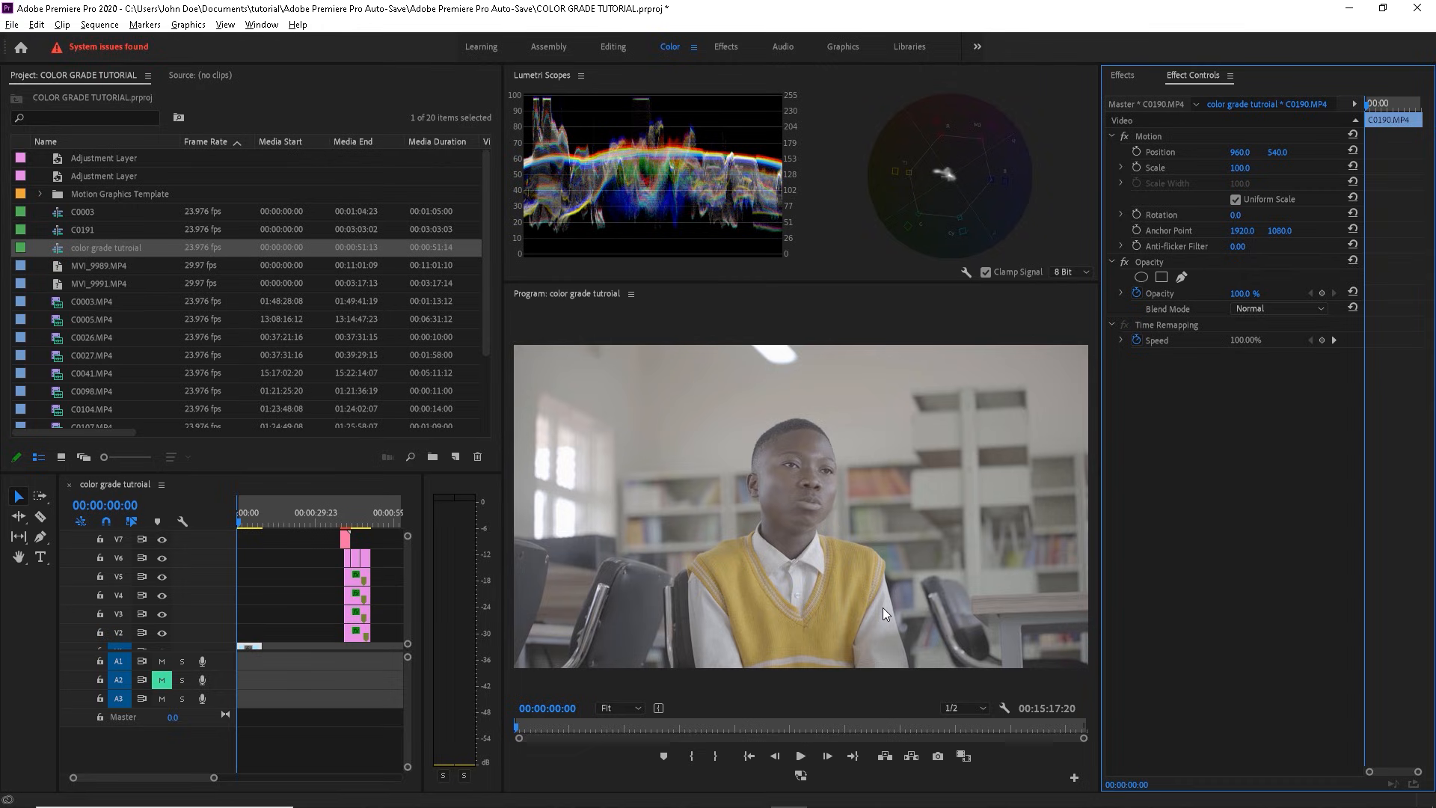
Step: Find the Lumetri Color effect by searching for "lumetri color", apply it to clip C0190.MP4 and show the clip's effect settings
left_click(1122, 75)
left_click(1152, 94)
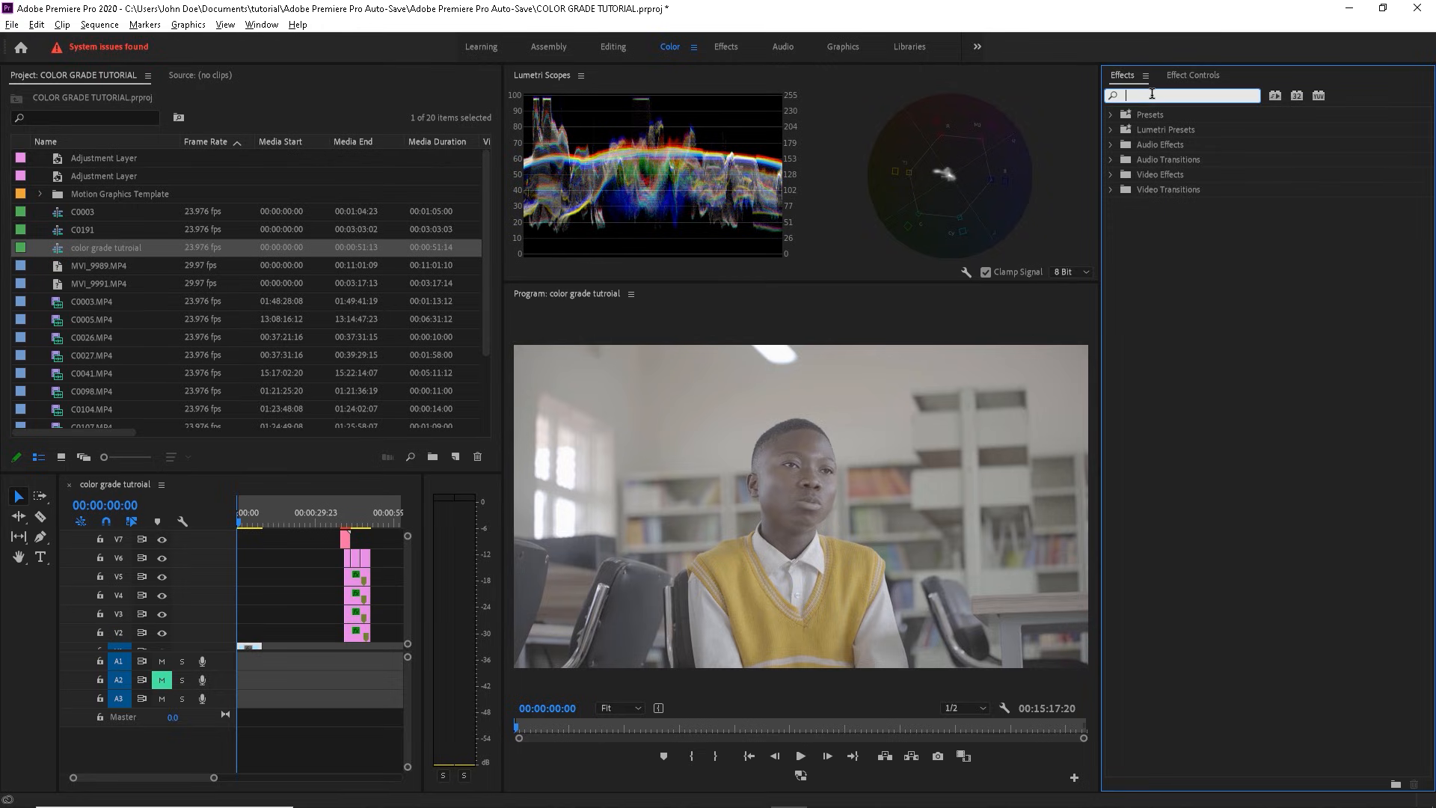
type("lumetri")
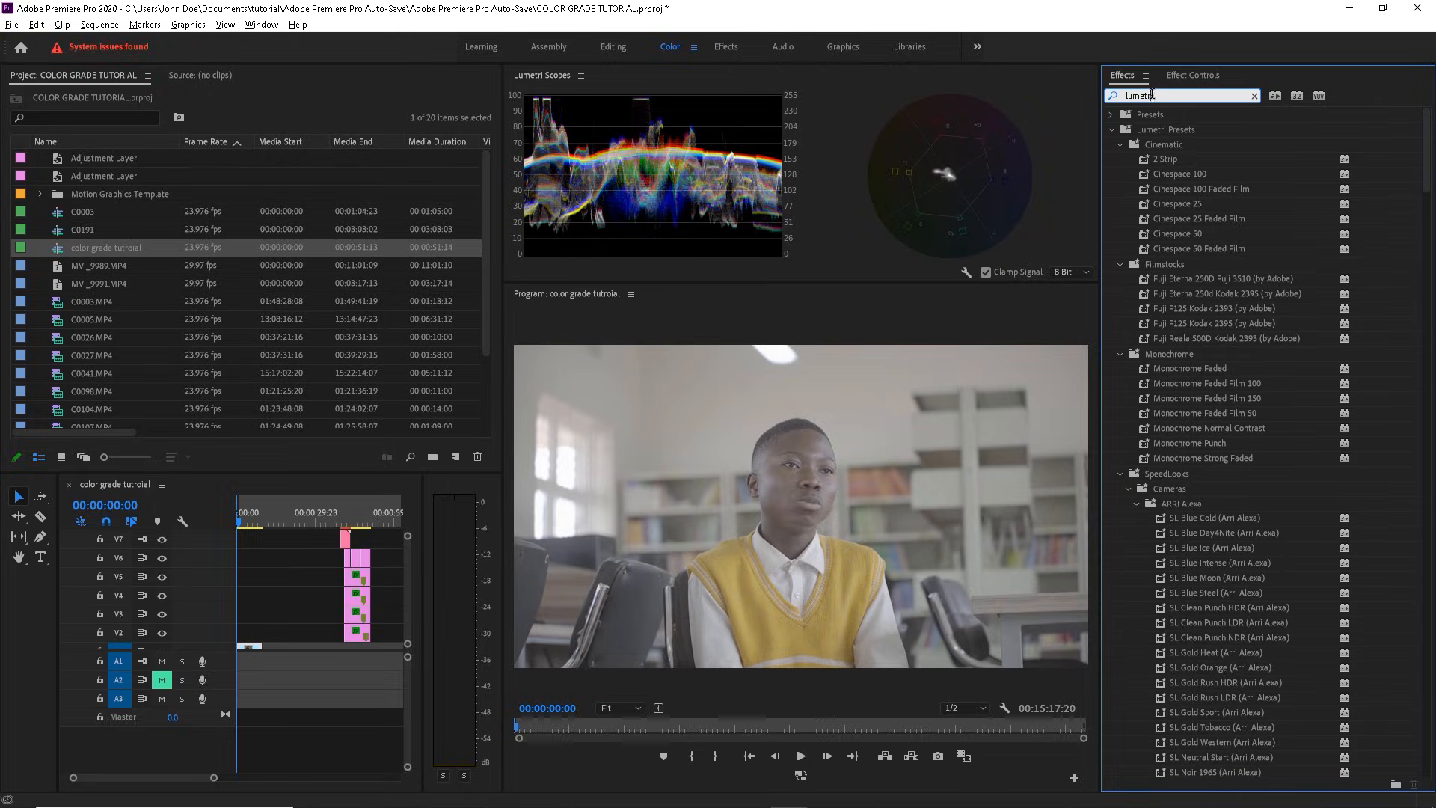
type(" color")
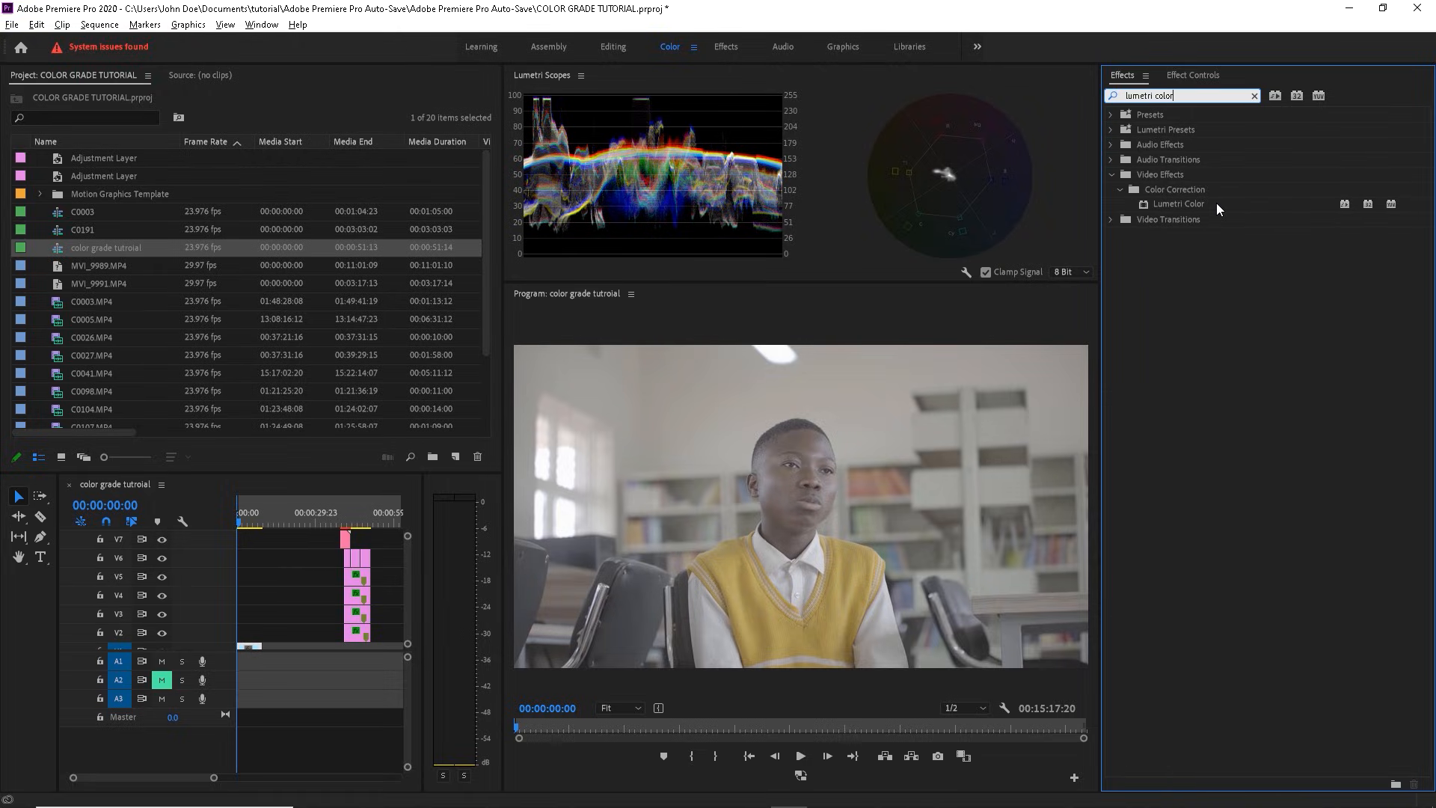
left_click(1201, 204)
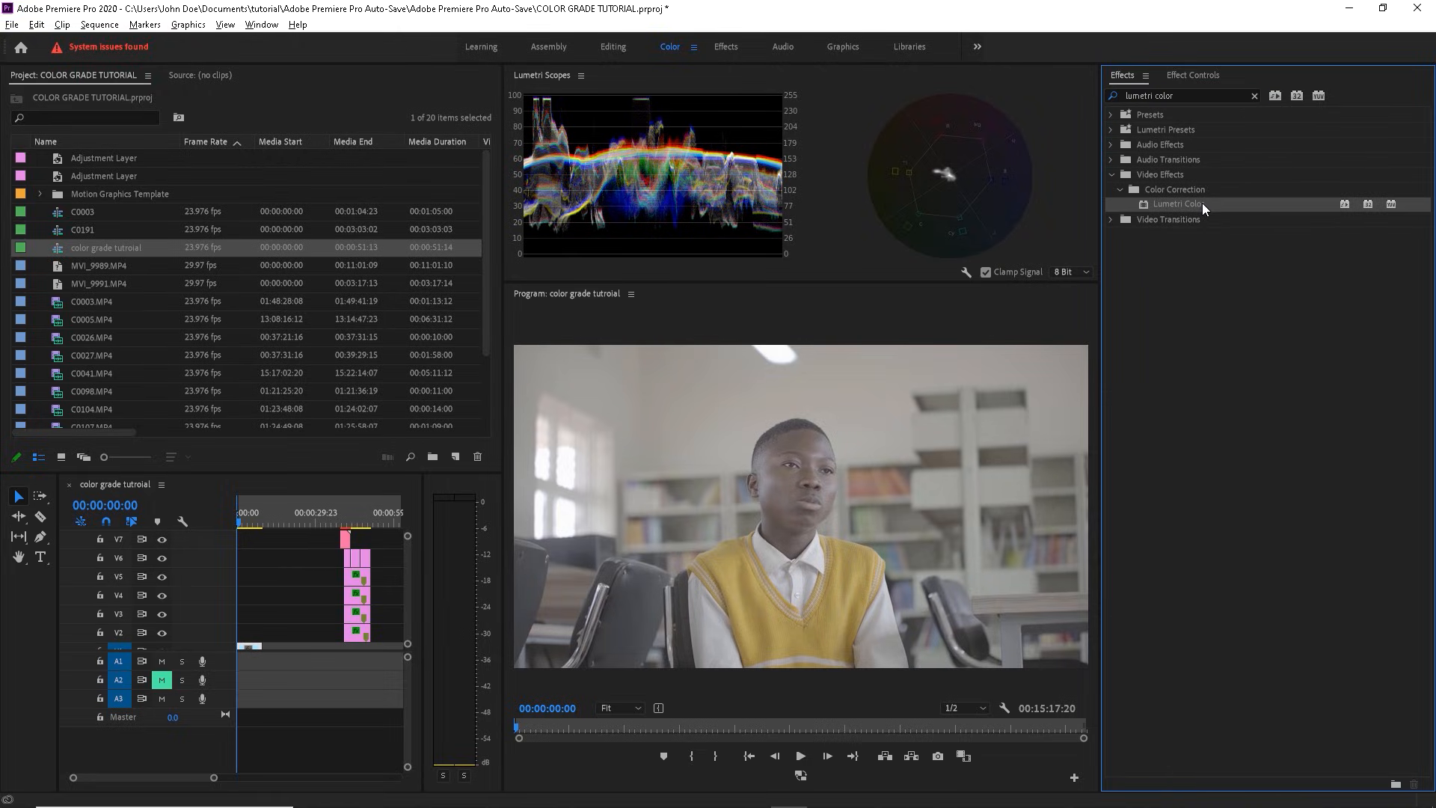
left_click(1214, 74)
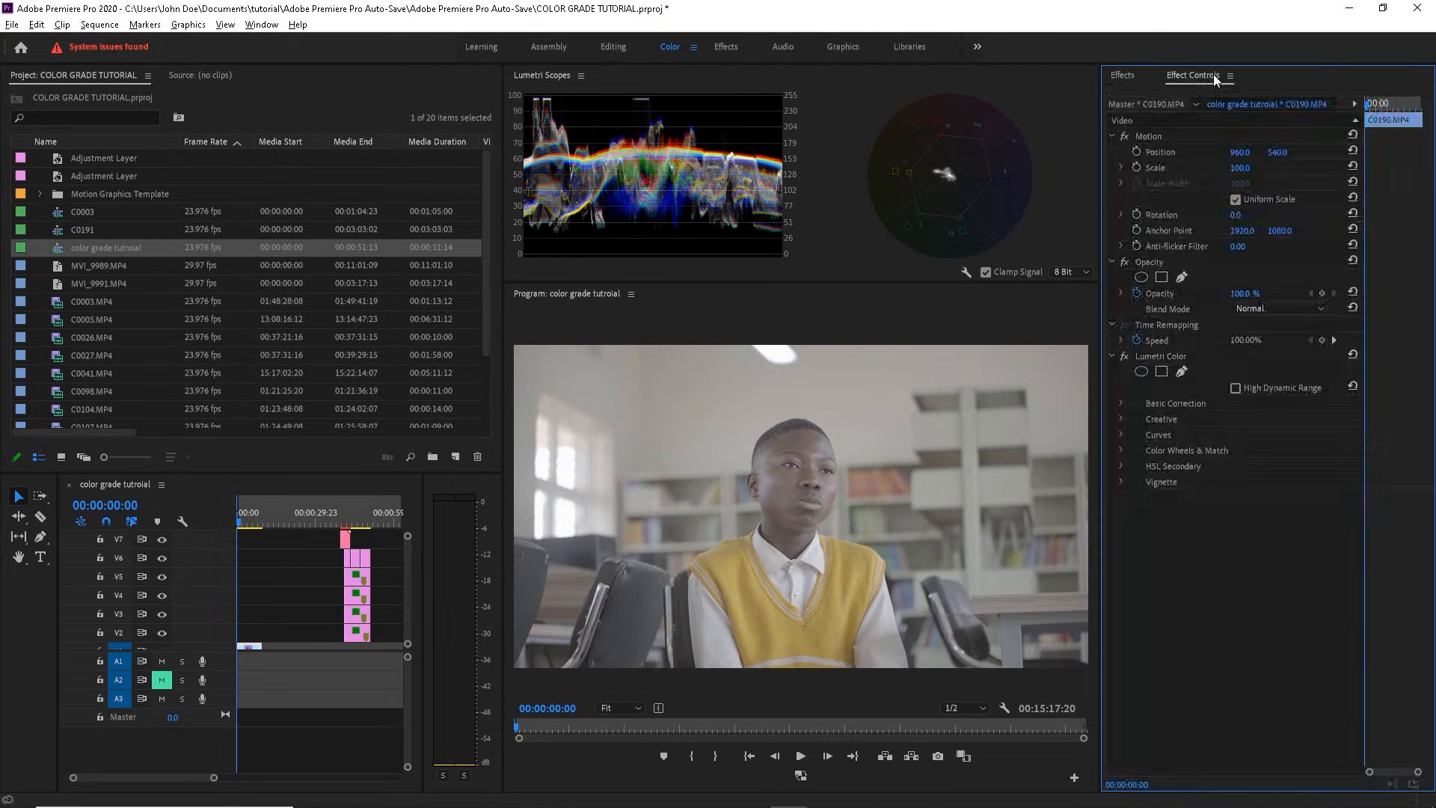
Step: Review the Basic Correction and Creative settings of Lumetri Color and expand its Curves section to show the RGB curves
left_click(1122, 403)
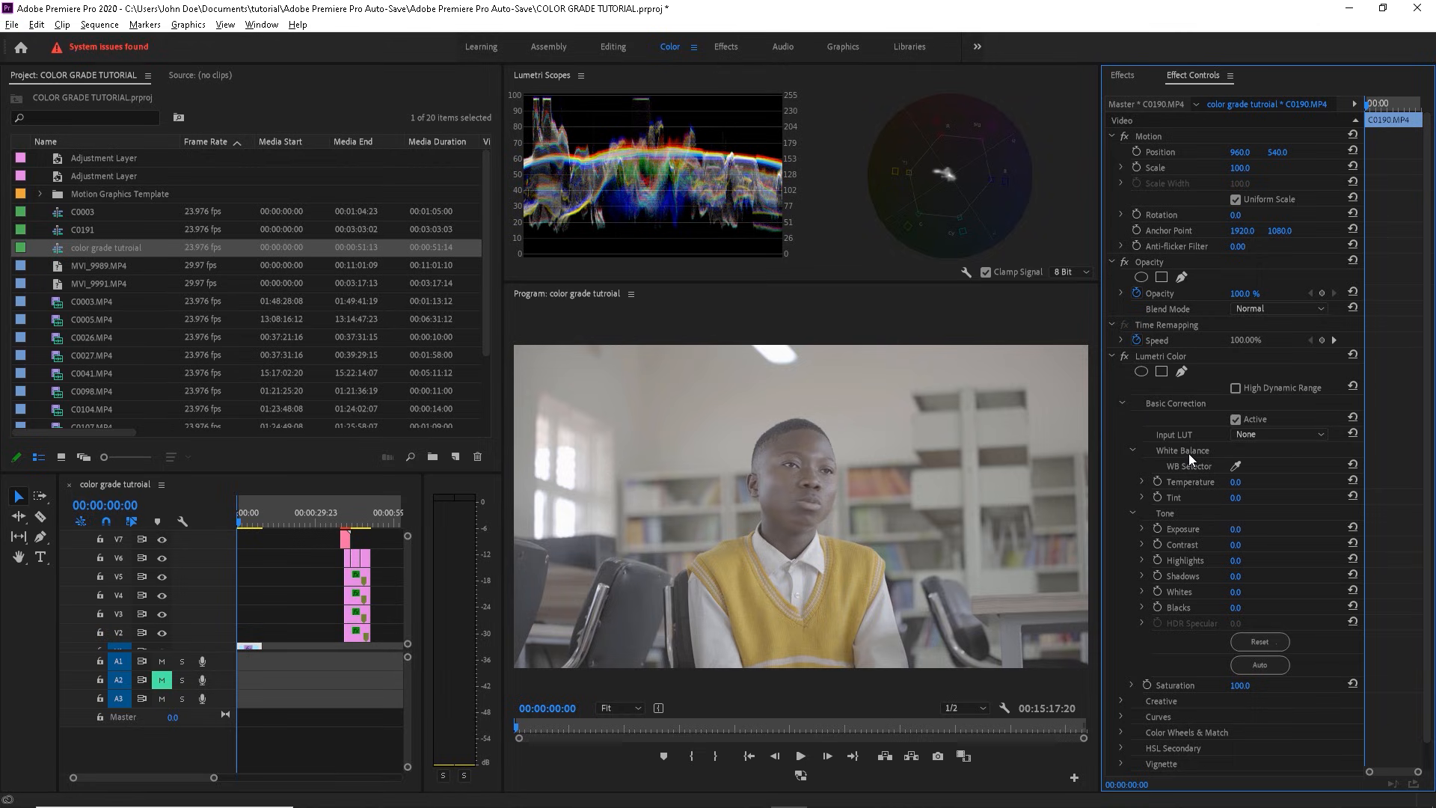
left_click(1122, 403)
left_click(1123, 419)
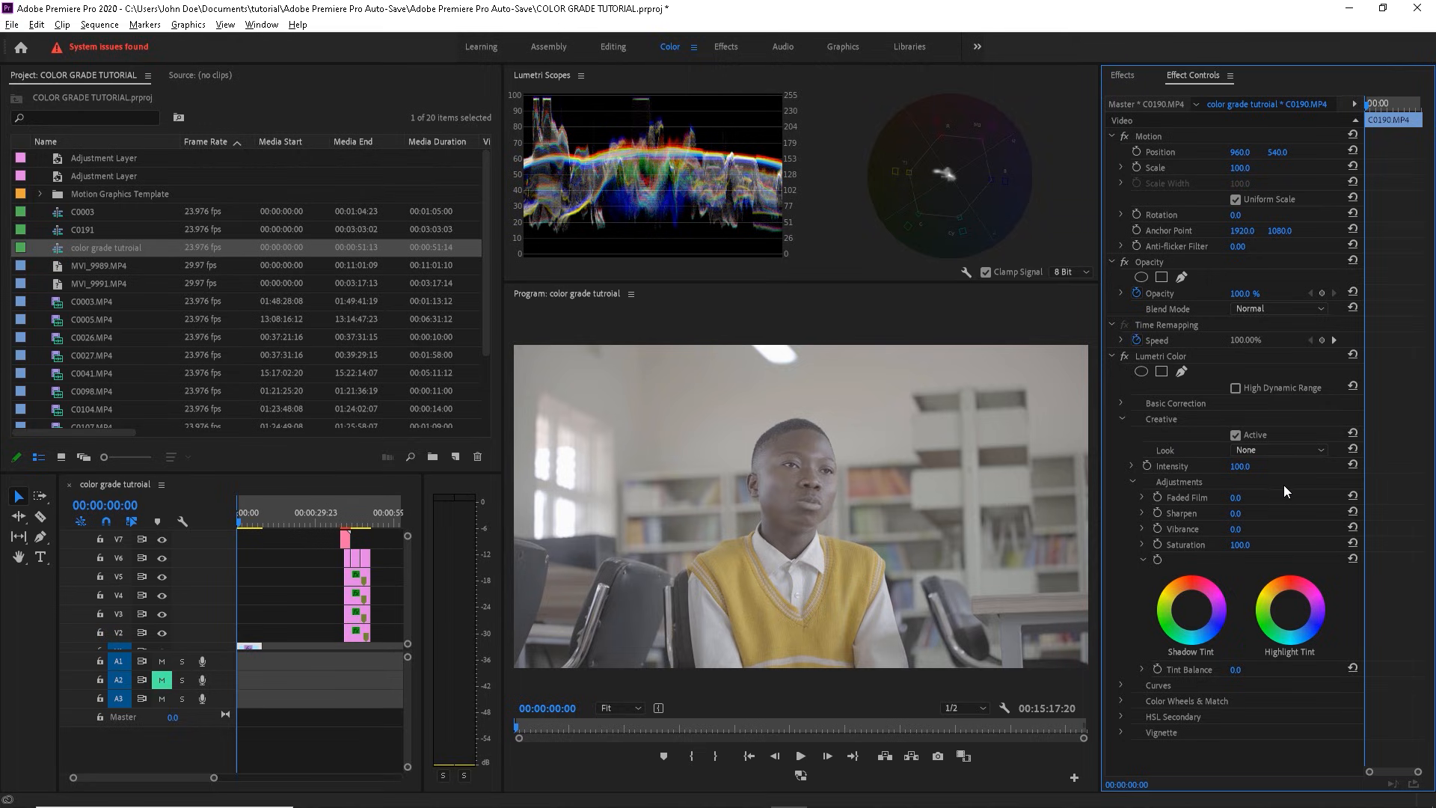
left_click(1122, 419)
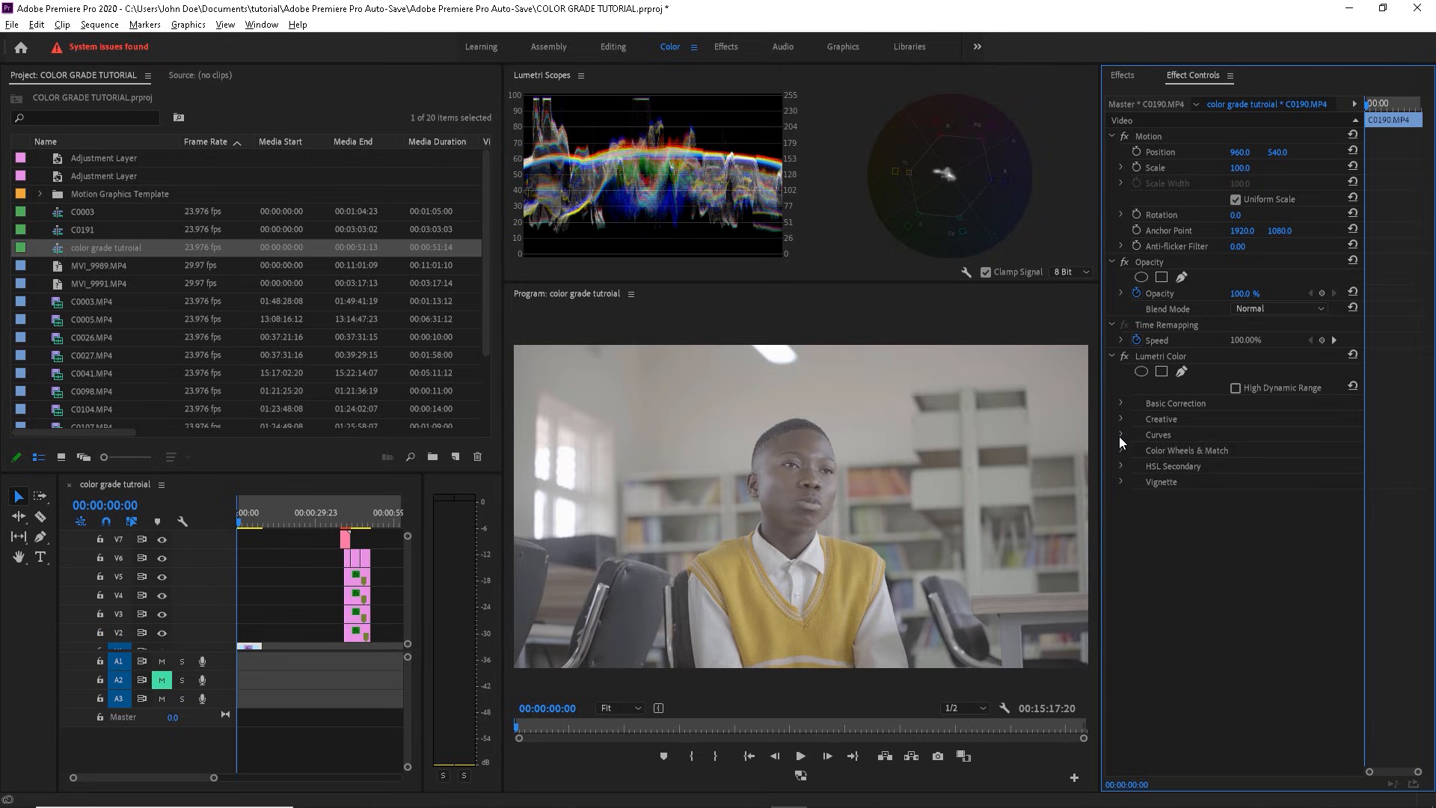
left_click(1119, 437)
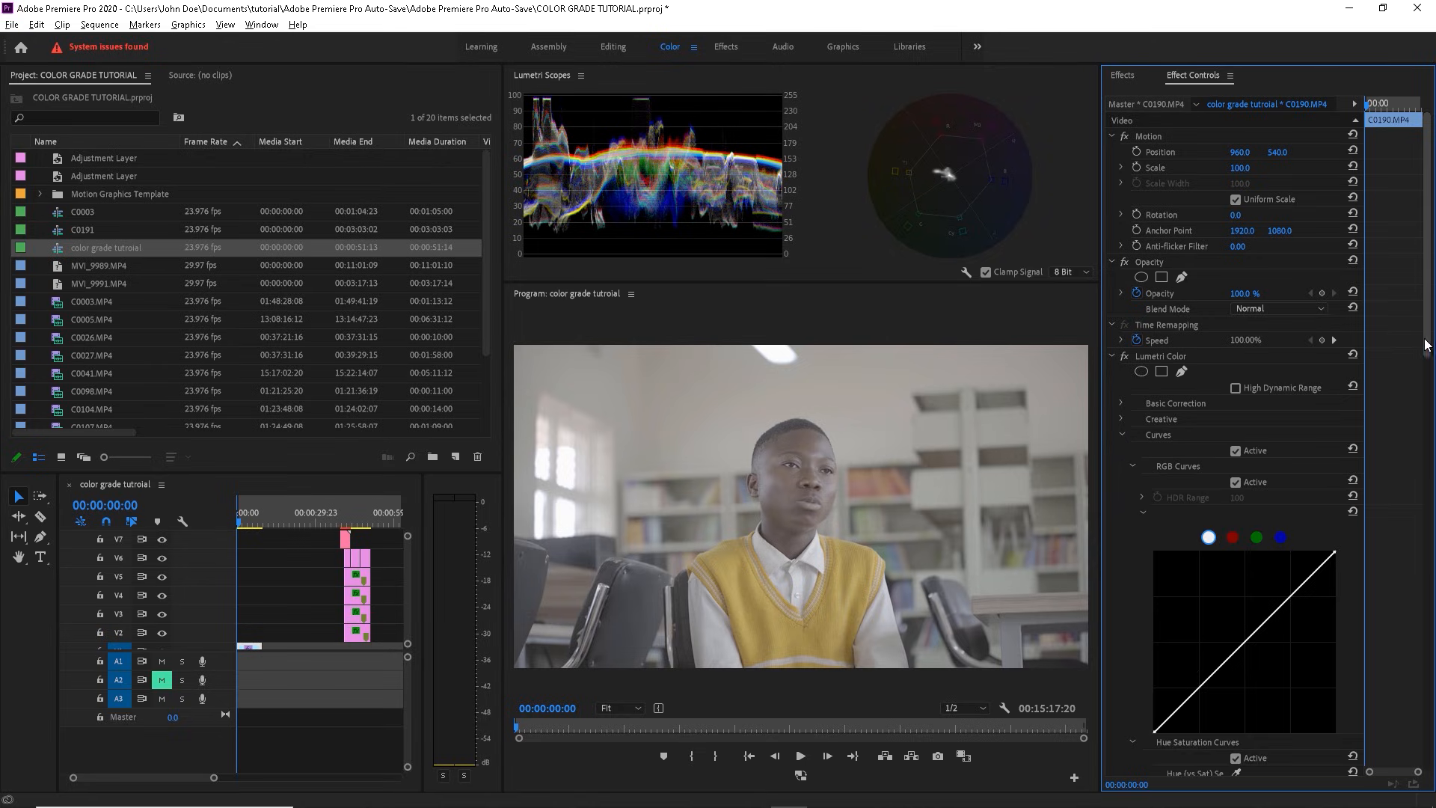
scroll(1340, 407, "down", 3)
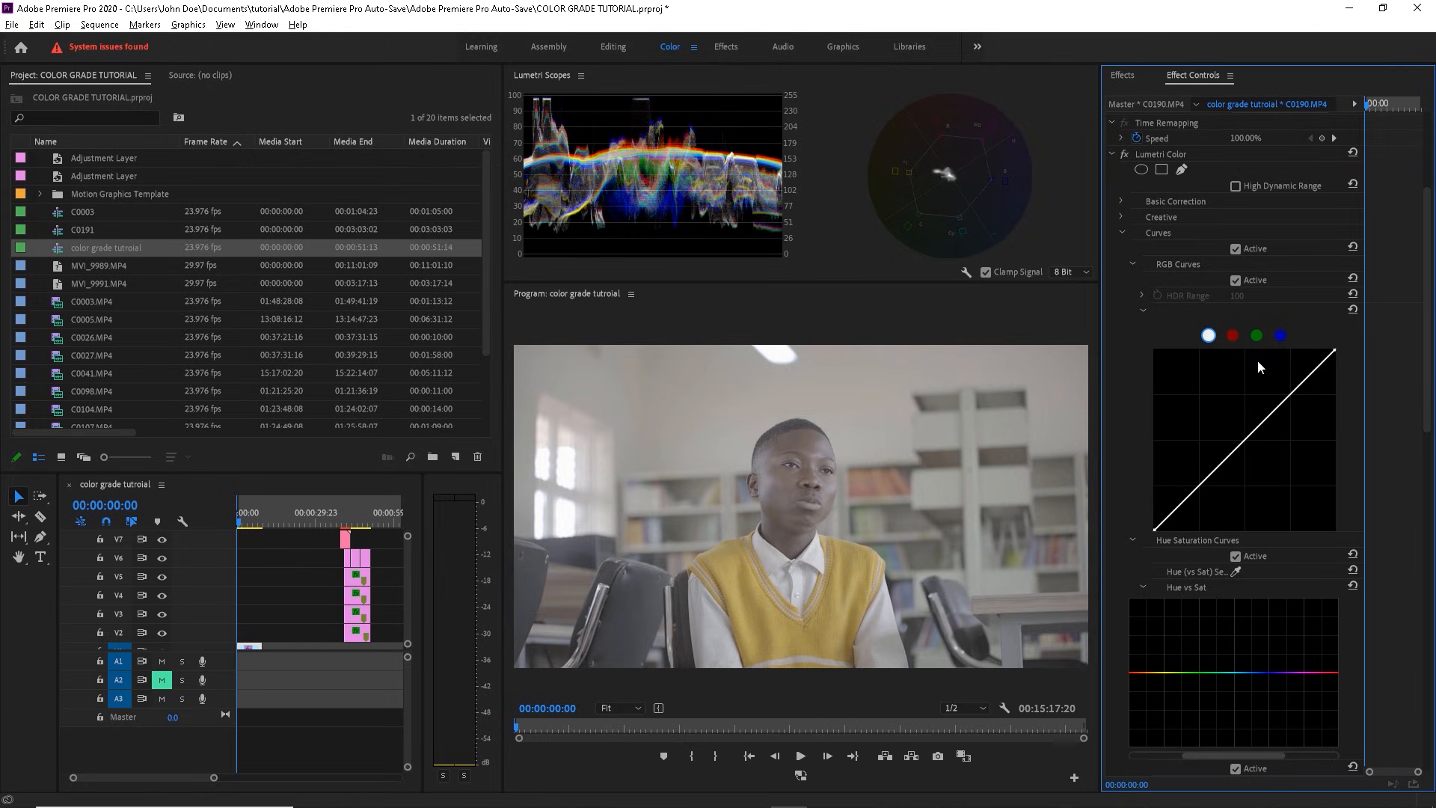
Step: Try bending the red RGB curve's midpoint below the diagonal and reset it to a straight line
left_click(1232, 335)
left_click(1257, 335)
left_click(1281, 335)
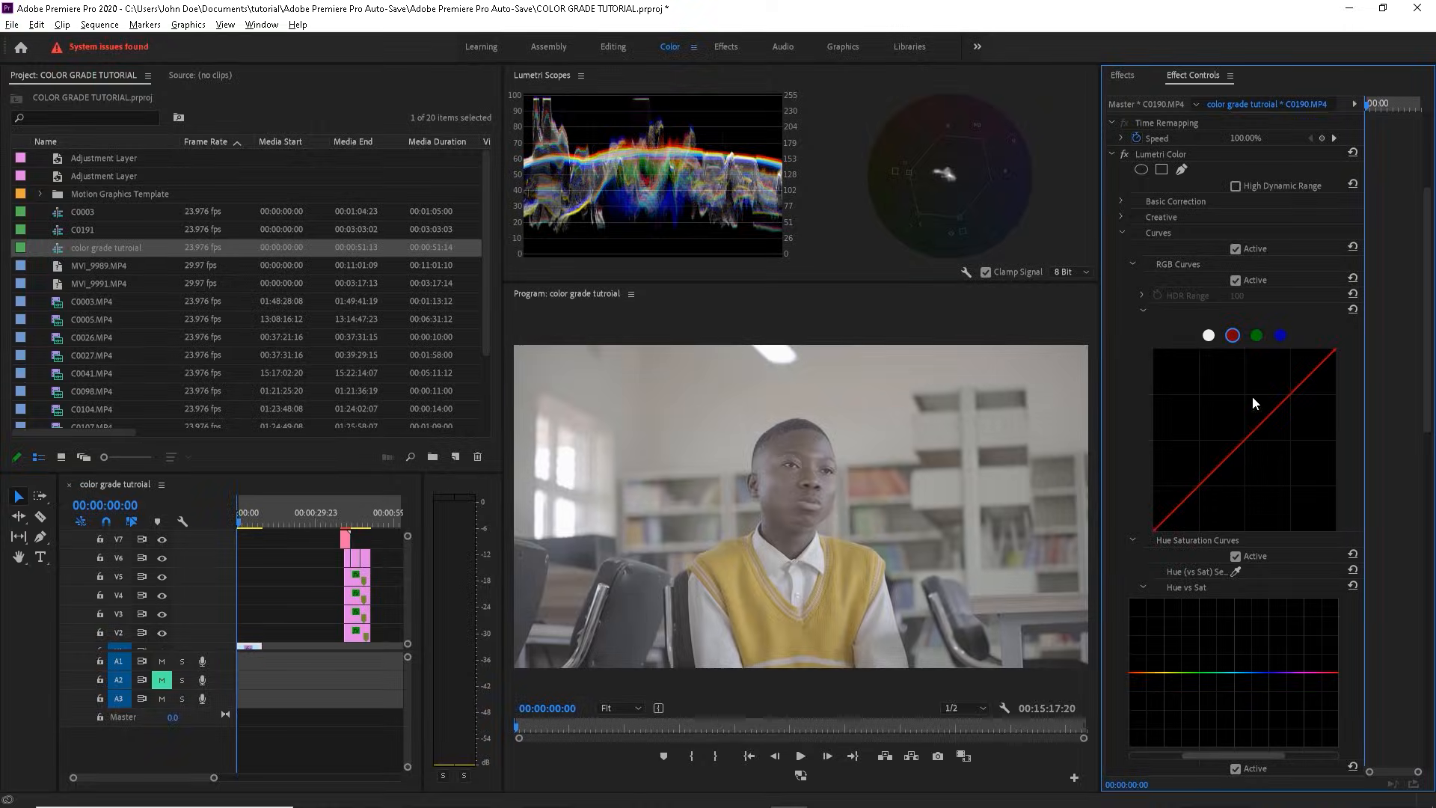
left_click(1250, 439)
left_click_drag(1247, 433, 1269, 461)
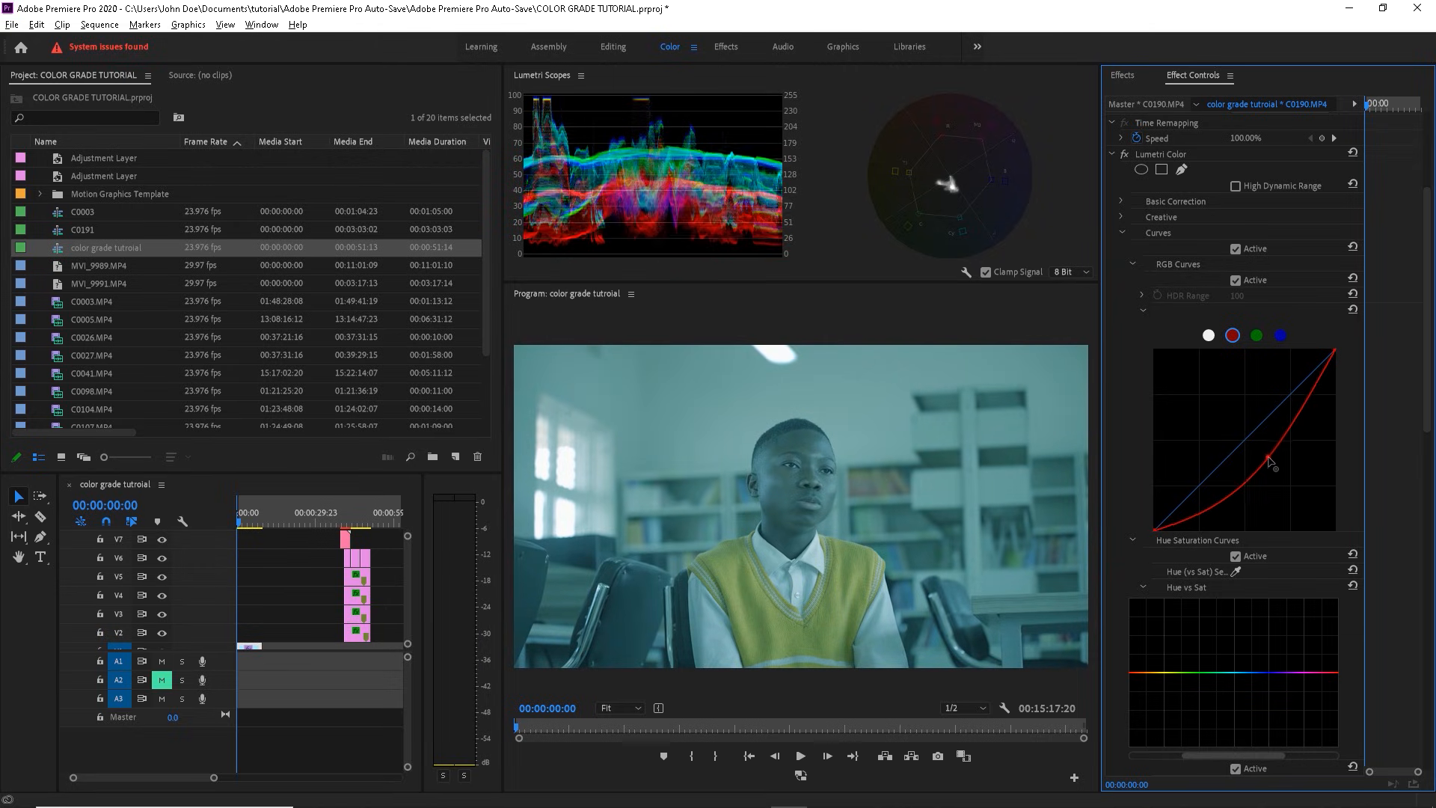
double_click(1270, 461)
Step: Try bending the green RGB curve above and below the diagonal, reset it, and try out the blue curve
left_click(1260, 335)
left_click_drag(1252, 434, 1239, 413)
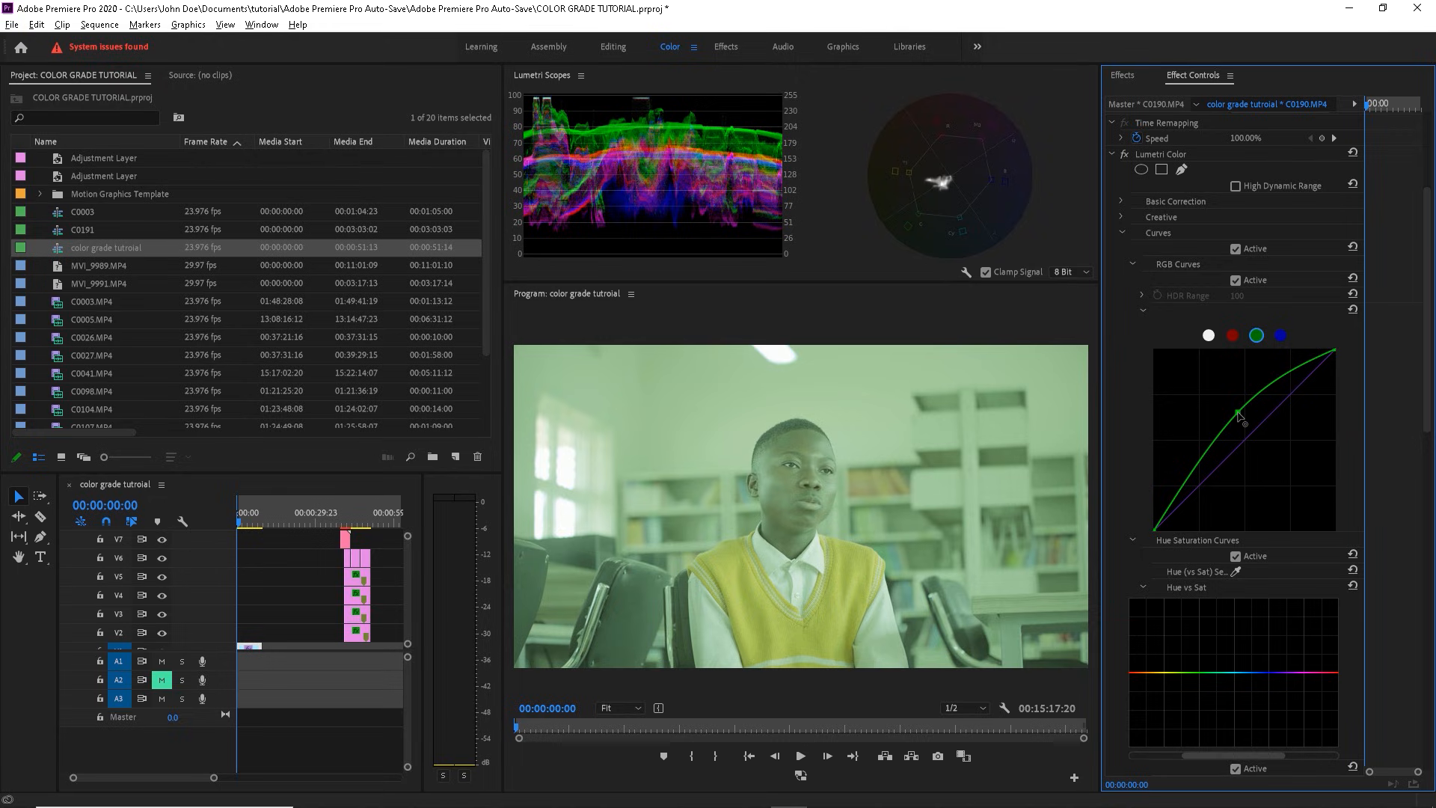
left_click_drag(1238, 412, 1264, 452)
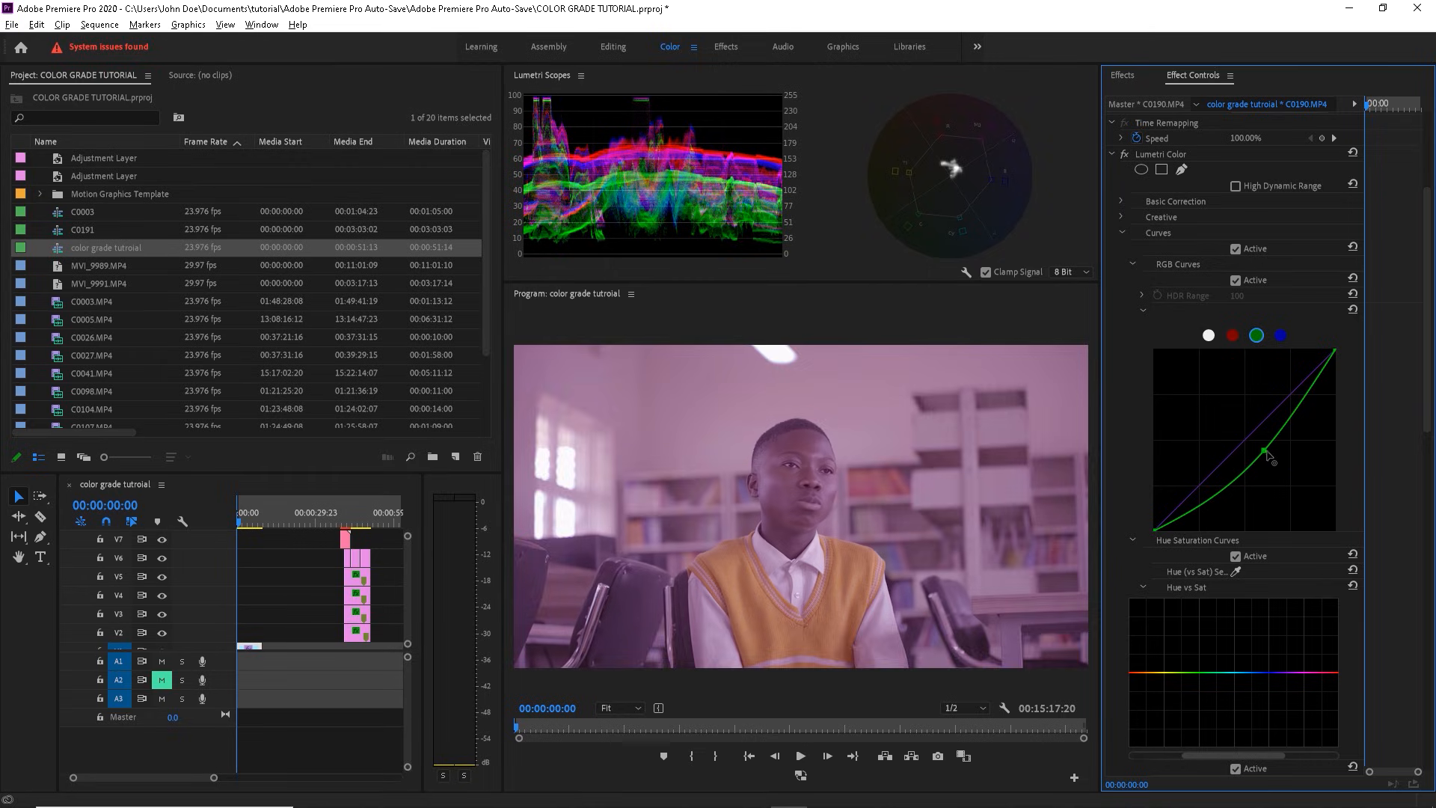
double_click(1266, 452)
left_click(1280, 336)
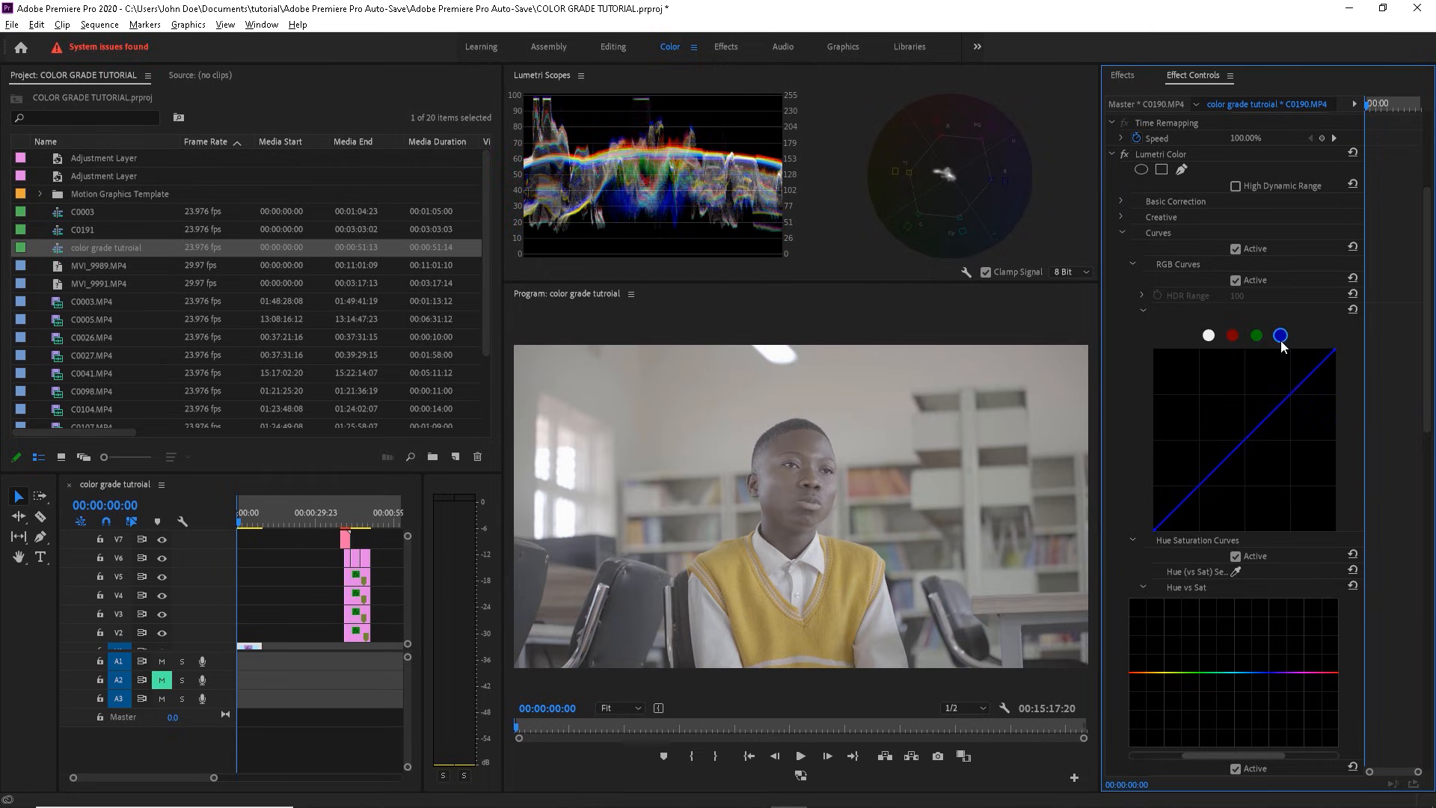
left_click_drag(1246, 446, 1353, 356)
Step: Expand the Color Wheels & Match section below the hue and saturation curves to show its three wheels
left_click_drag(1426, 389, 1420, 538)
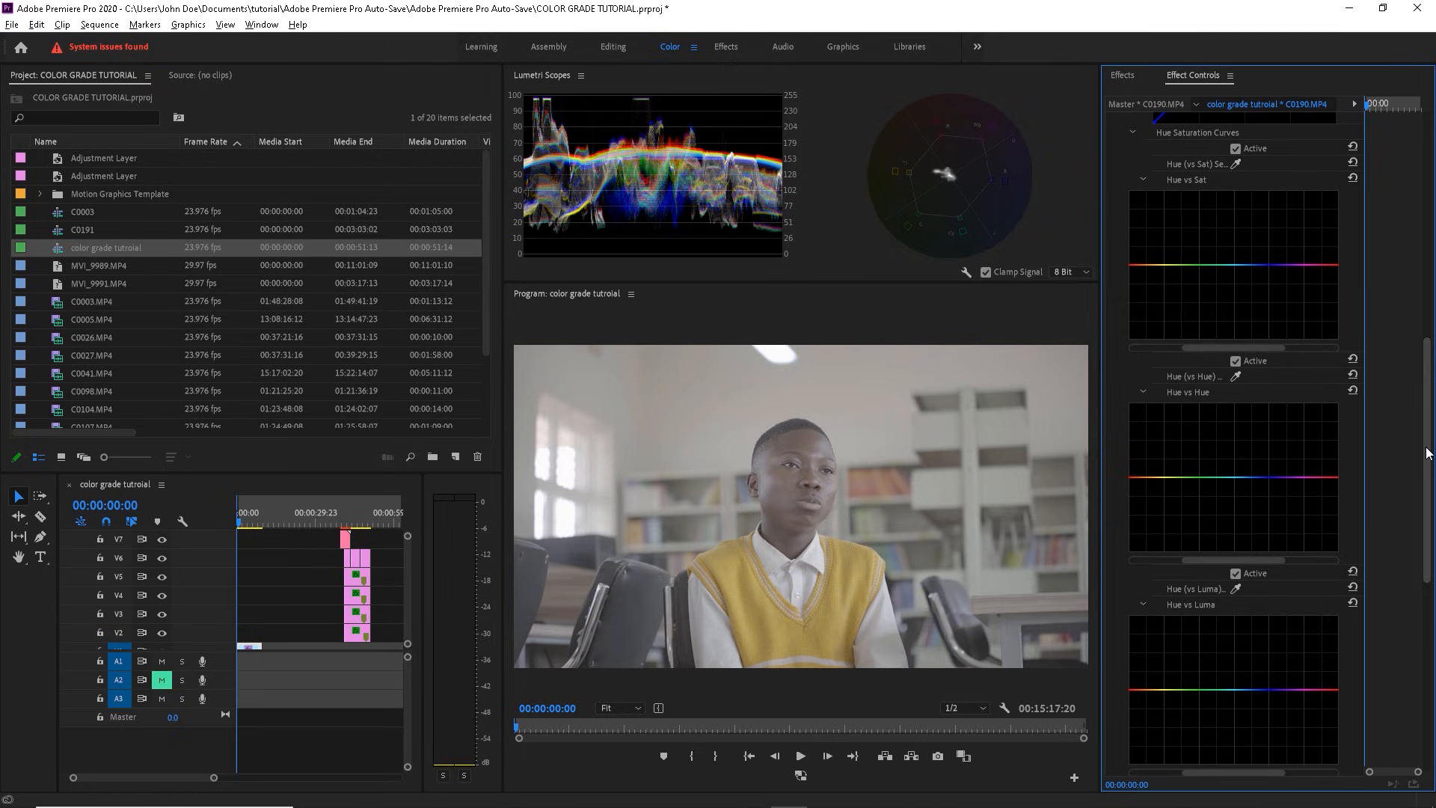
left_click_drag(1426, 452, 1424, 649)
left_click(1124, 700)
left_click_drag(1424, 577, 1423, 670)
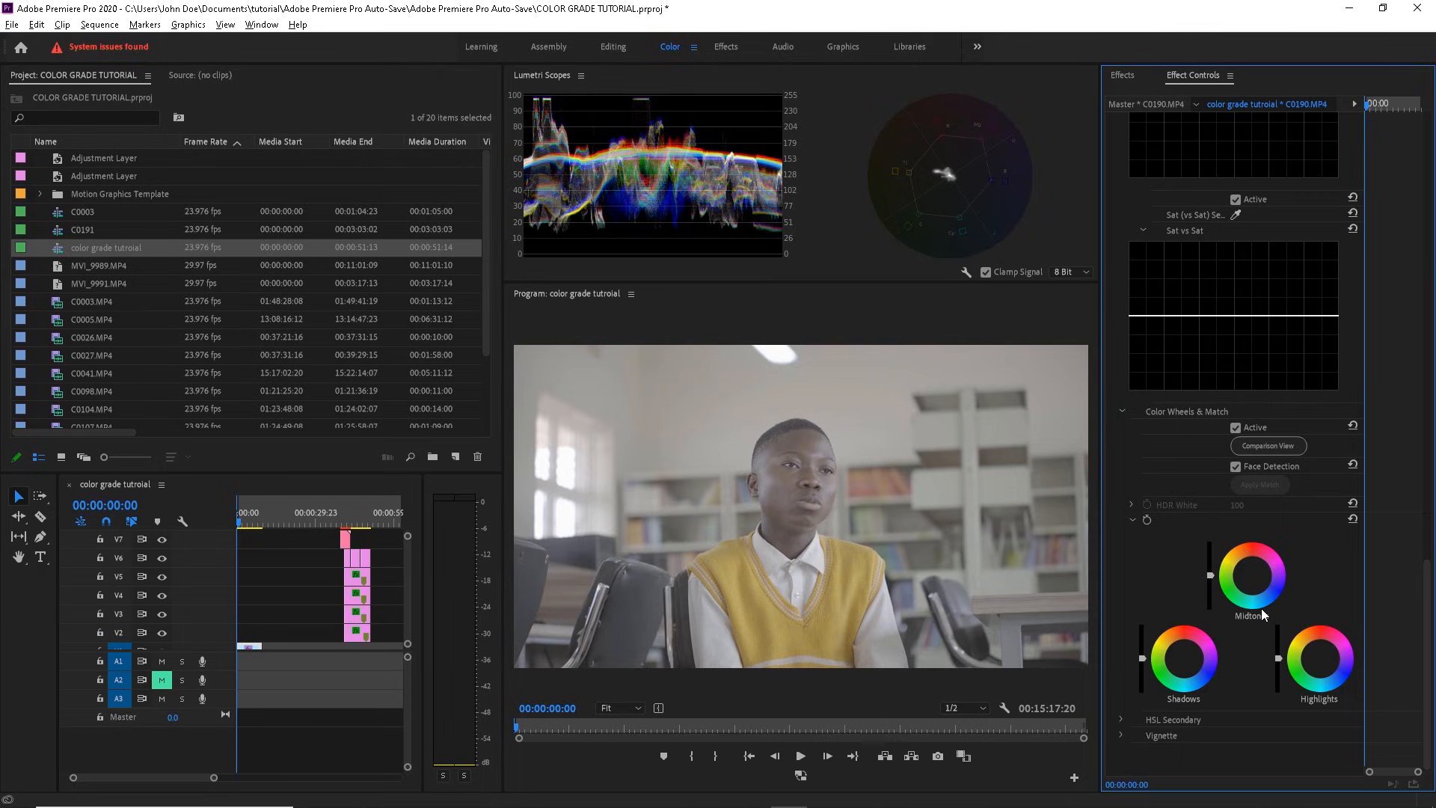
Step: Try tinting the Midtones color wheel toward green and toward blue, and reset the wheel to neutral
left_click(1243, 573)
left_click_drag(1276, 581, 1235, 597)
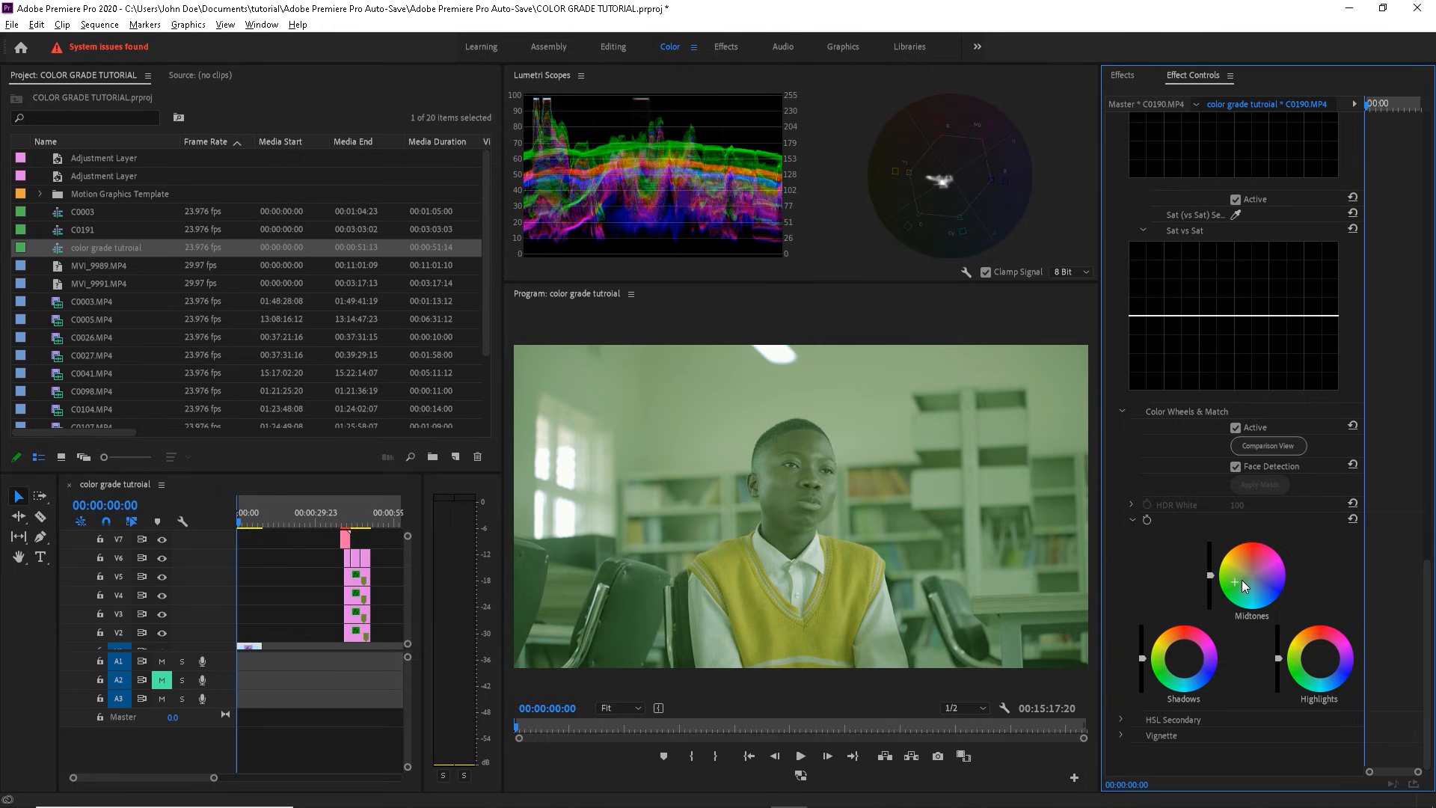
left_click(1270, 587)
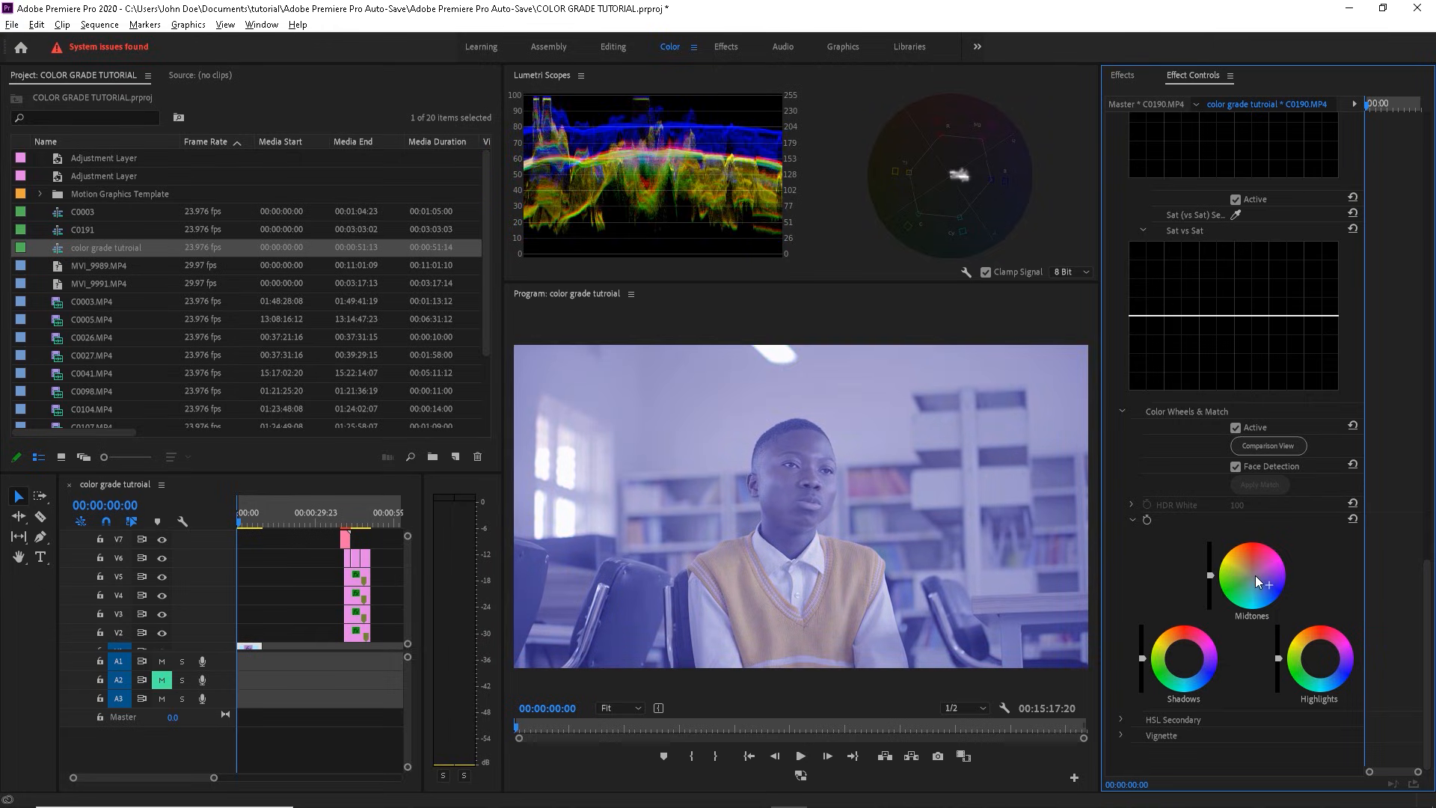
double_click(1263, 580)
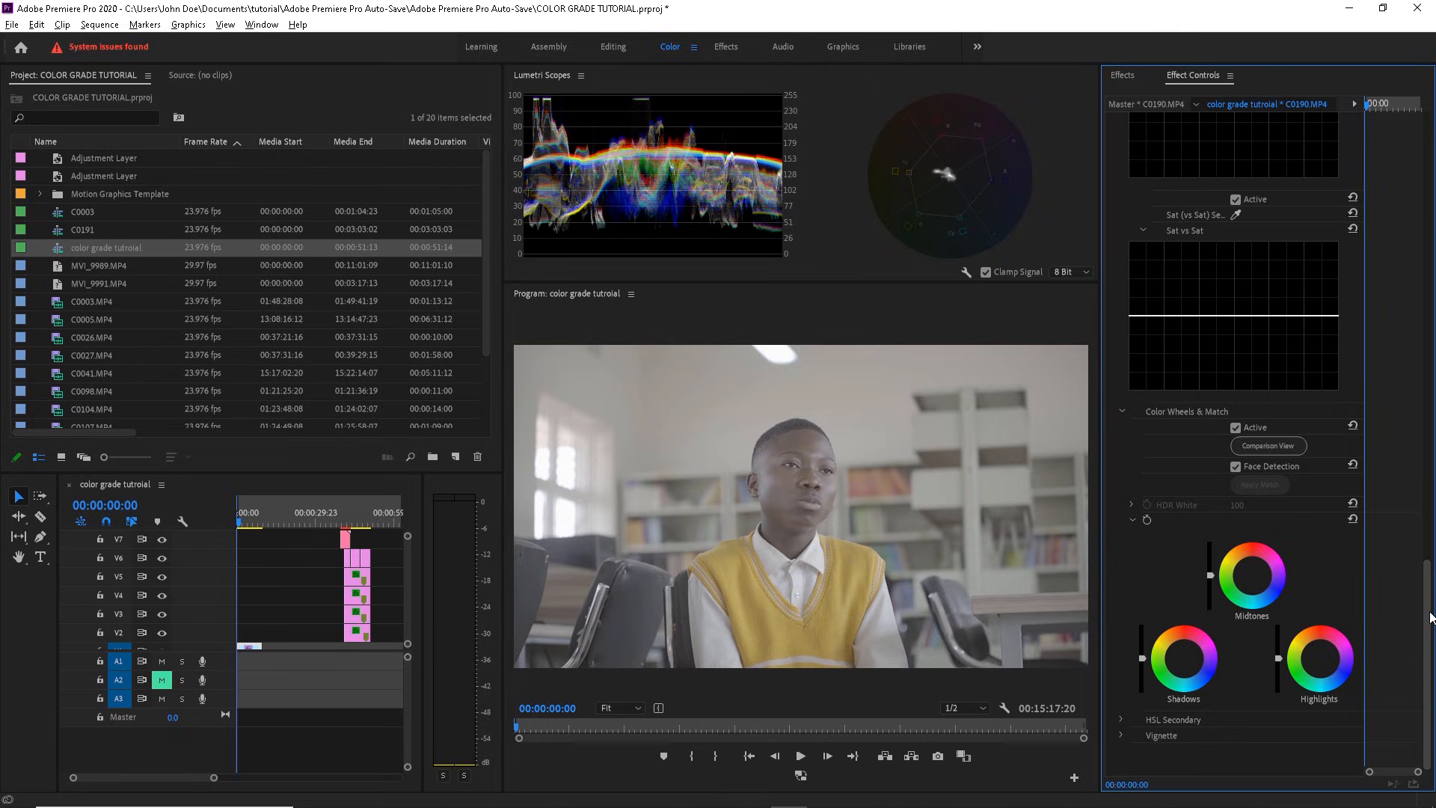
mouse_move(1430, 613)
left_mouse_down()
mouse_move(1430, 573)
mouse_move(1430, 618)
left_mouse_up()
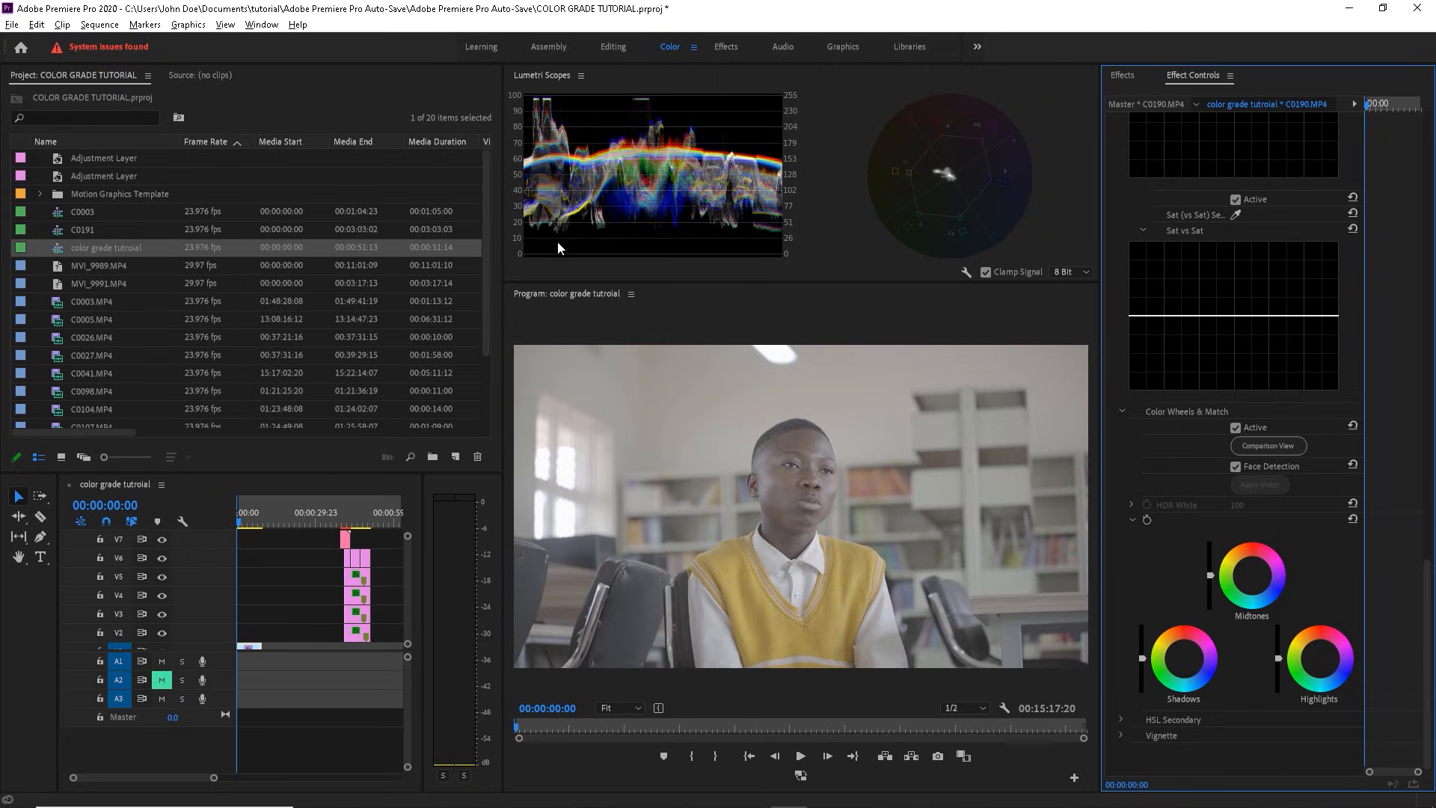
Step: Balance the color wheels' luminance by lowering Shadows, raising Midtones slightly and reducing Highlights a touch
left_click_drag(1142, 659, 1142, 674)
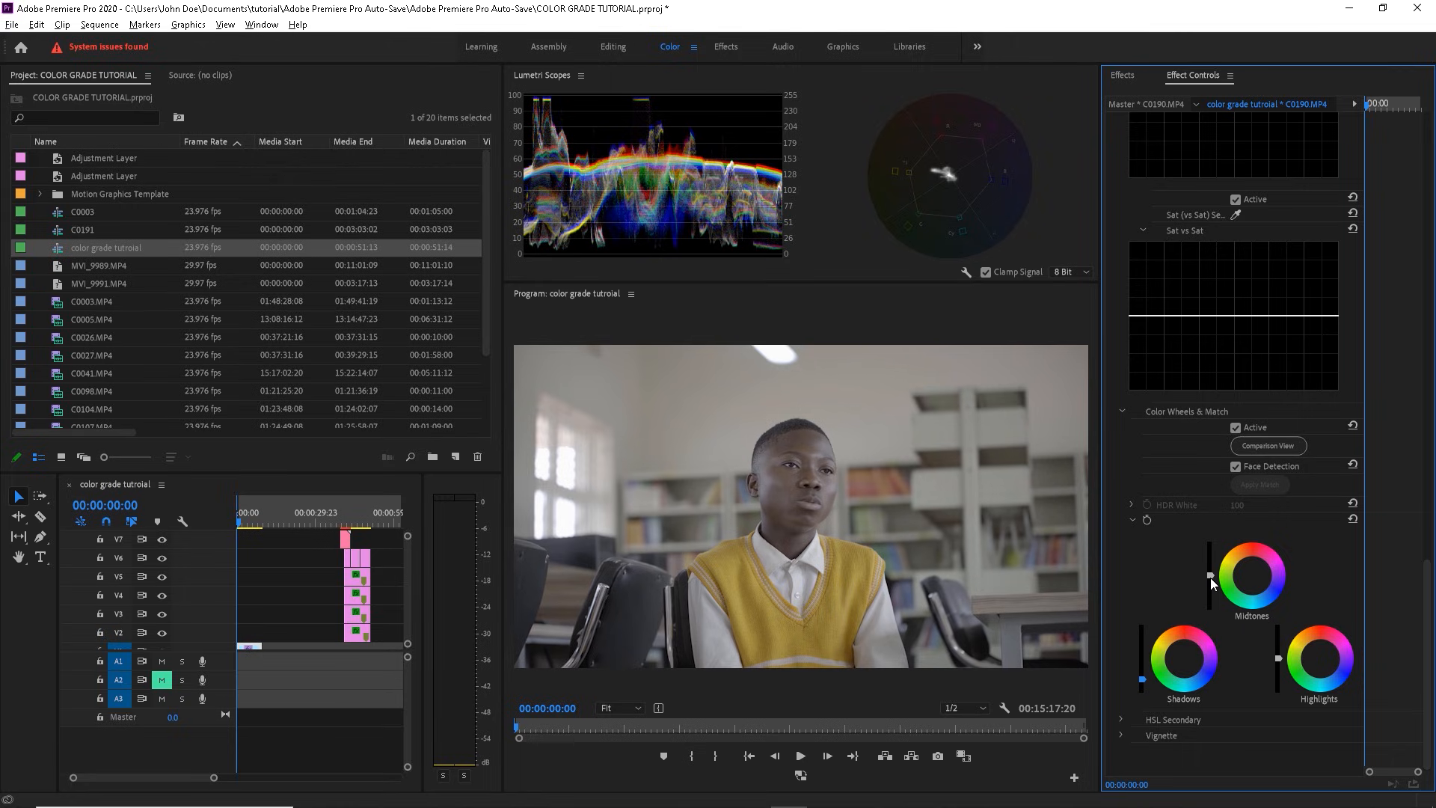
left_click_drag(1211, 577, 1210, 564)
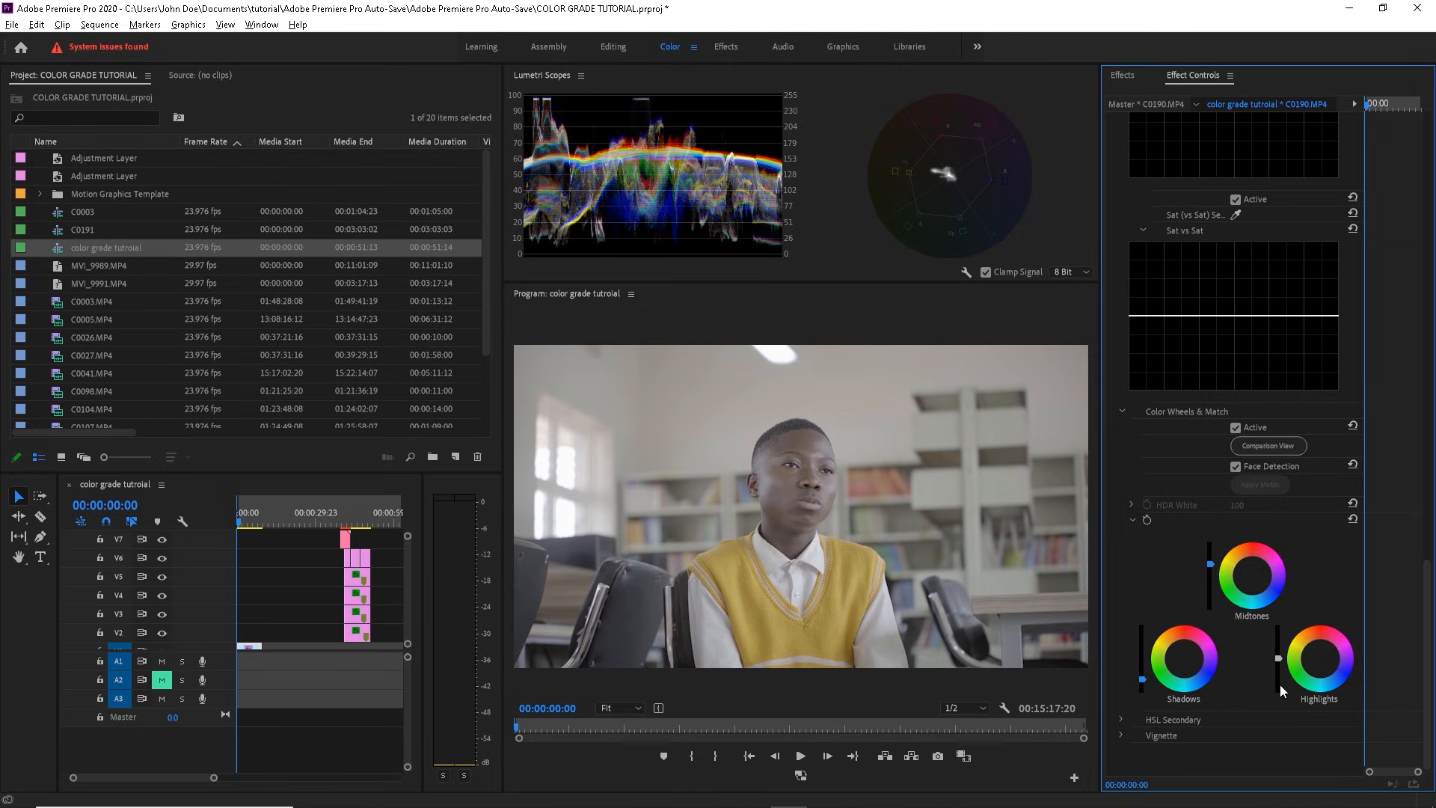
left_click_drag(1279, 659, 1280, 660)
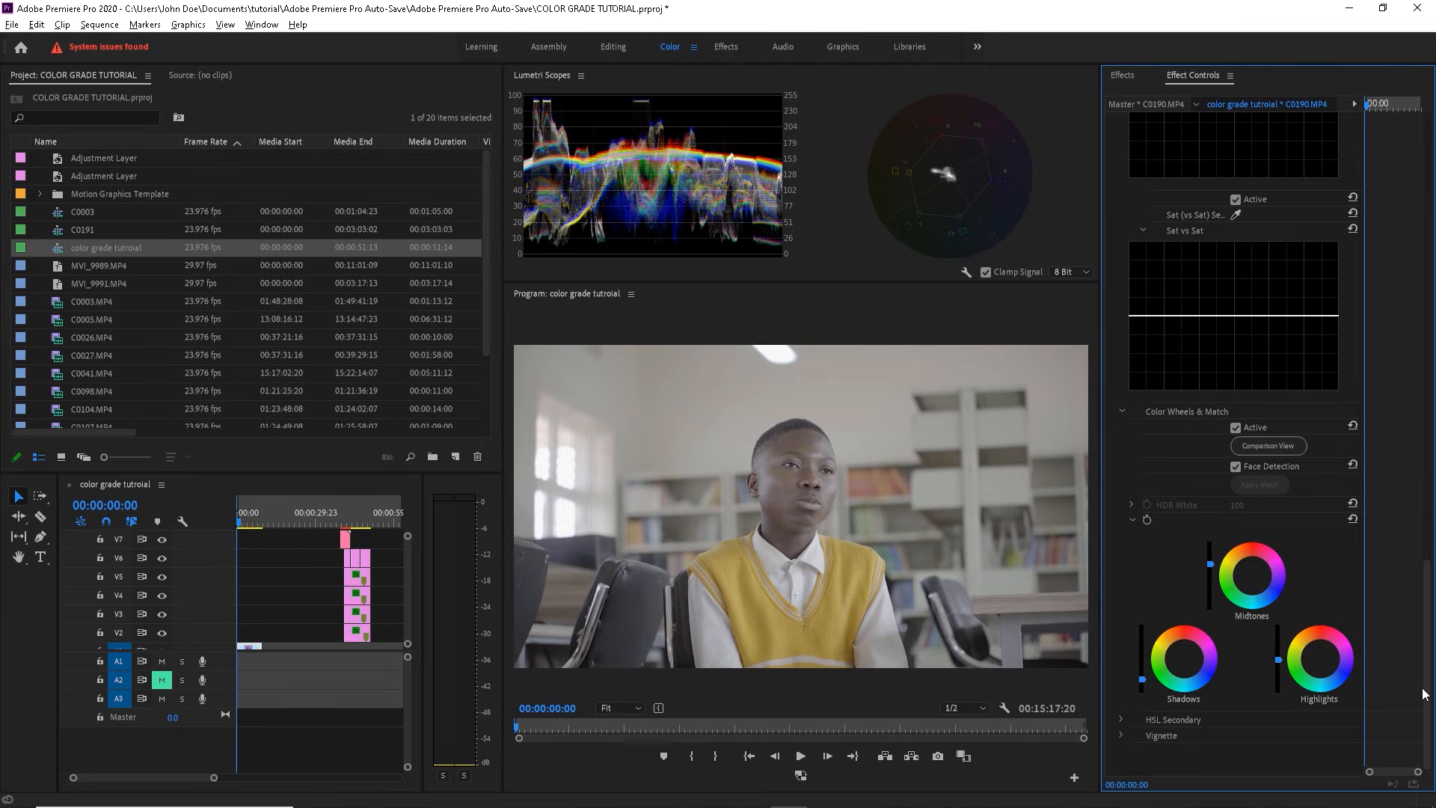
Step: Shape the white RGB curve into a gentle S by lowering a point in the shadows and raising one in the highlights
left_click_drag(1429, 686, 1426, 312)
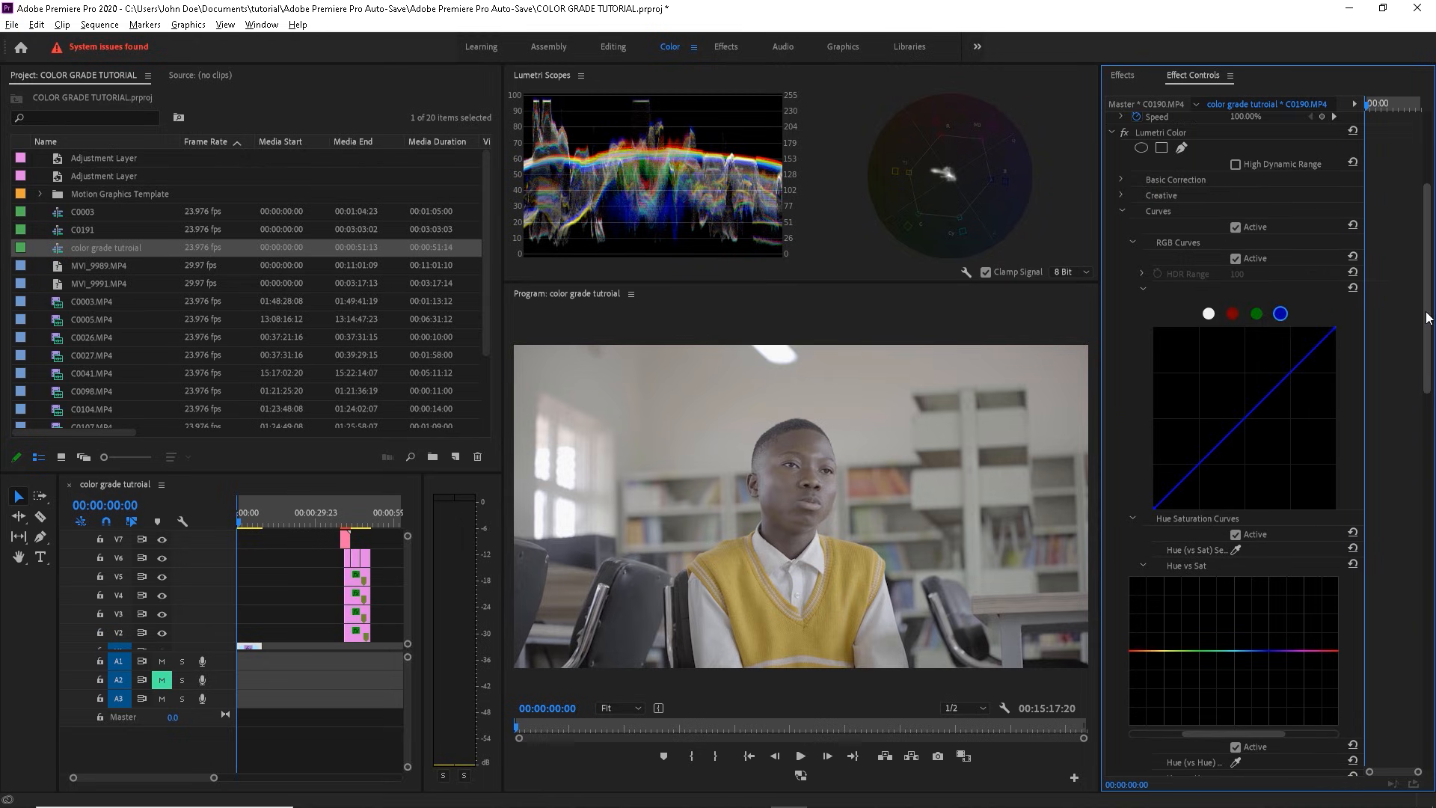
left_click(1209, 315)
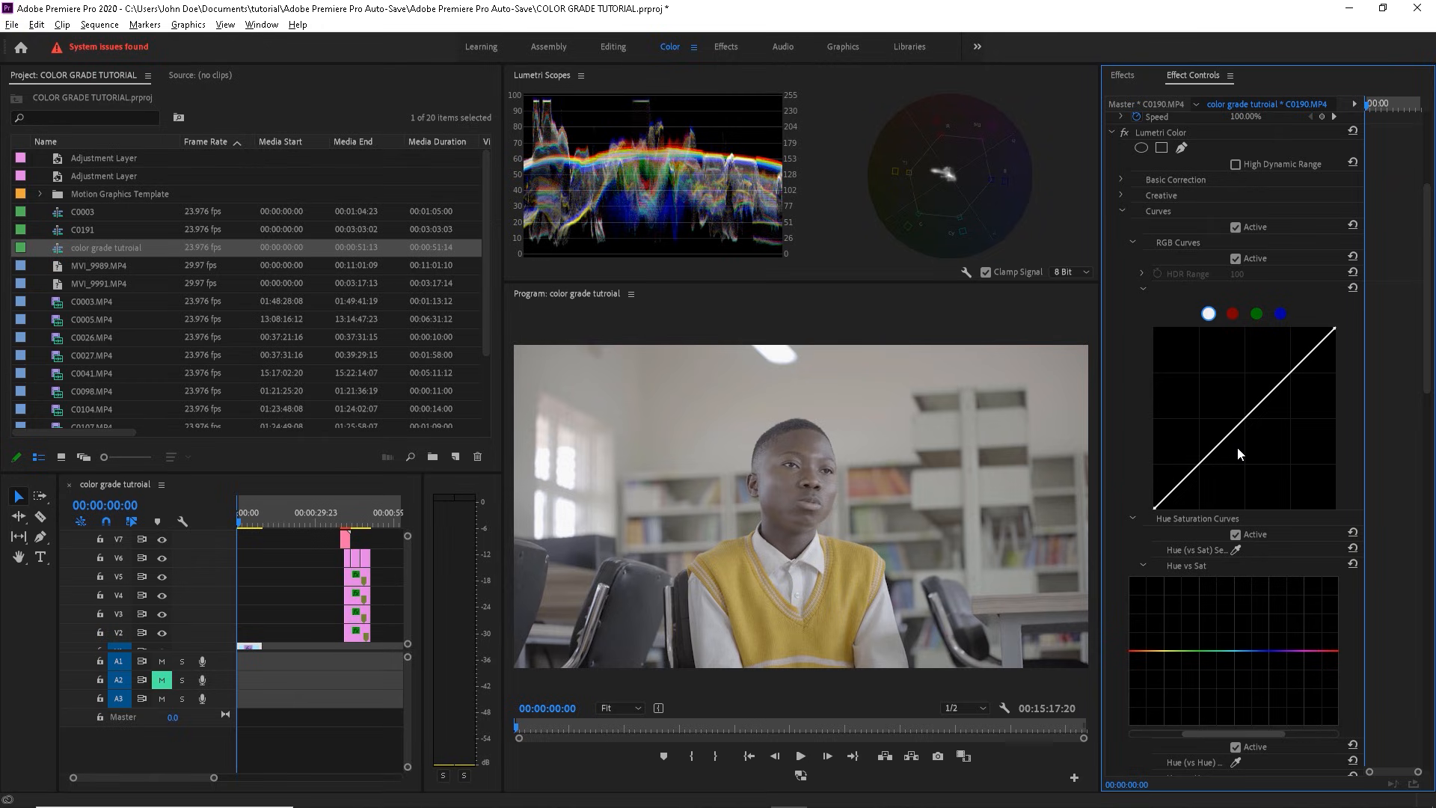
left_click(1207, 455)
left_click_drag(1208, 454, 1212, 460)
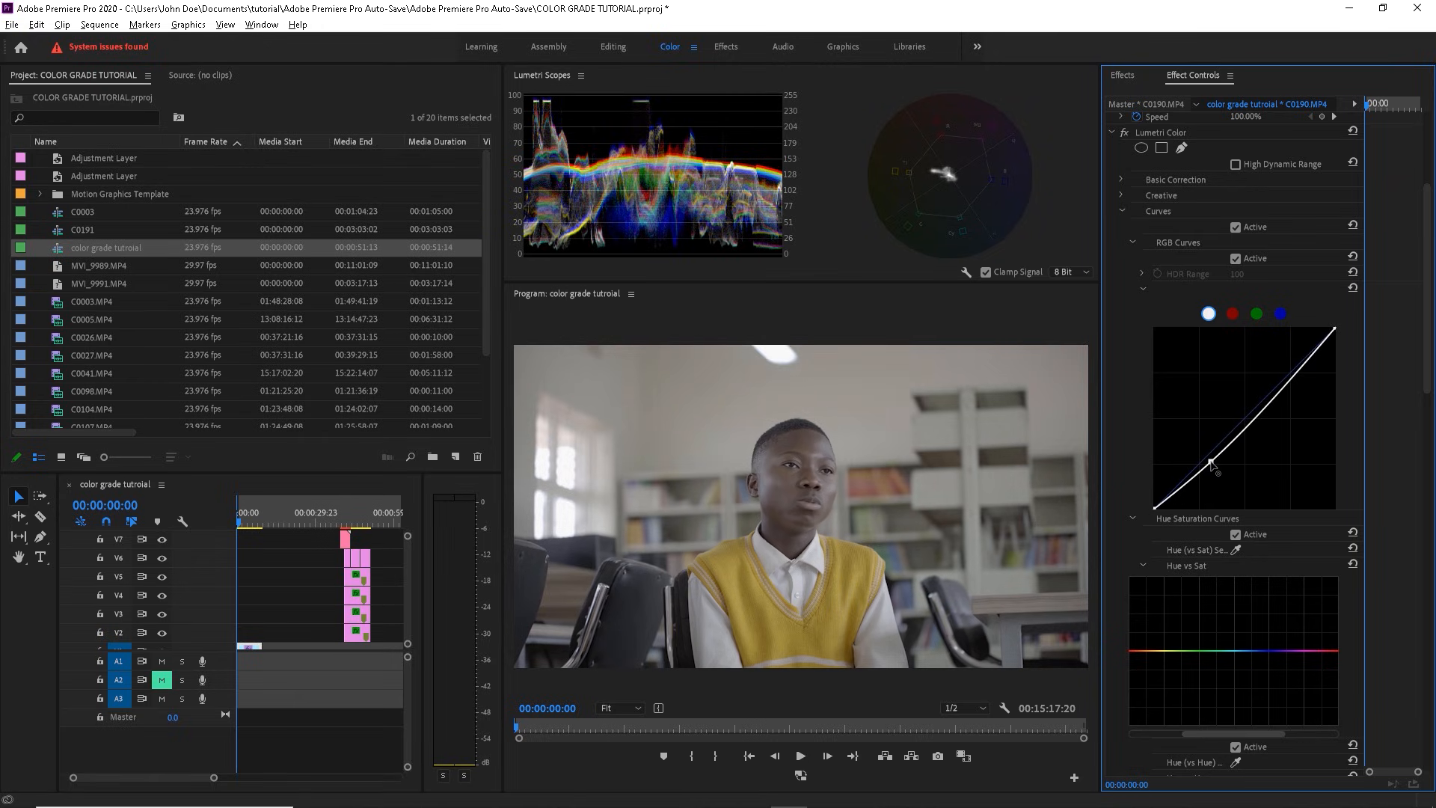
left_click_drag(1272, 400, 1274, 379)
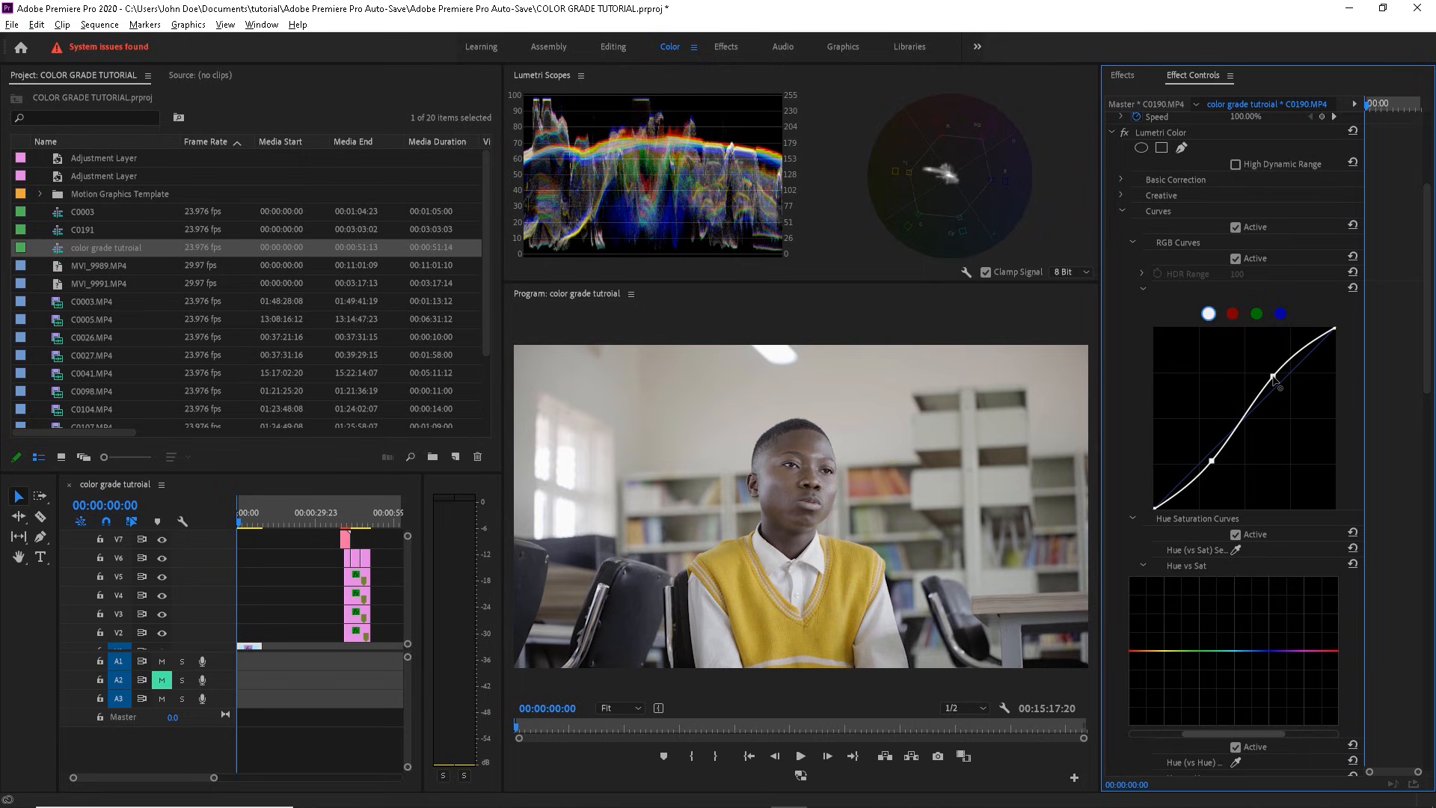
left_click_drag(1212, 461, 1209, 465)
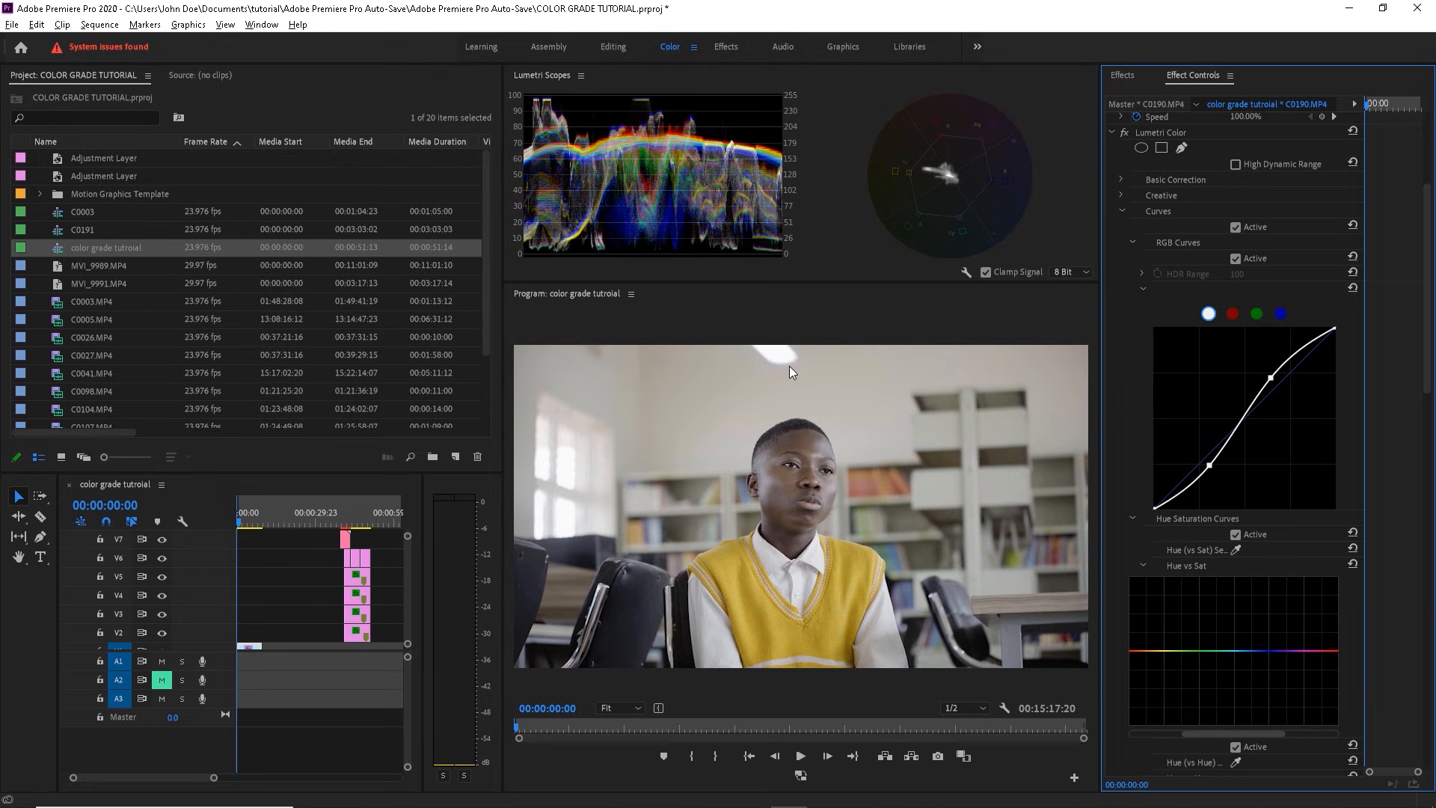
Step: Set Basic Correction Saturation to 150, Highlights to -18, Shadows to 6, Whites to -1 and Blacks to -7, and compare with the effect bypassed
left_click(1122, 180)
left_click_drag(1240, 462, 1277, 462)
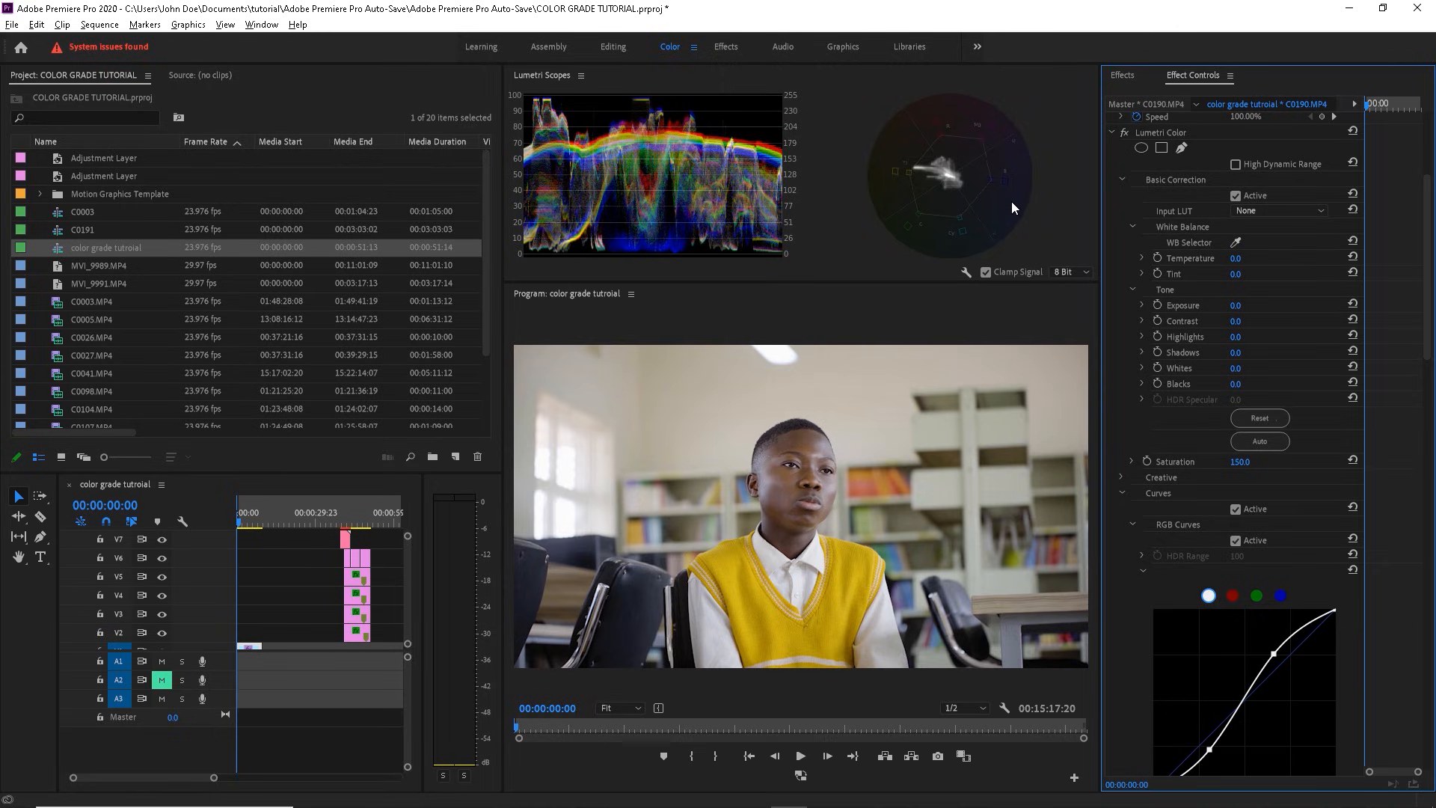
left_click_drag(1239, 338, 1240, 338)
type("-17")
key("Return")
left_click_drag(1240, 338, 1236, 383)
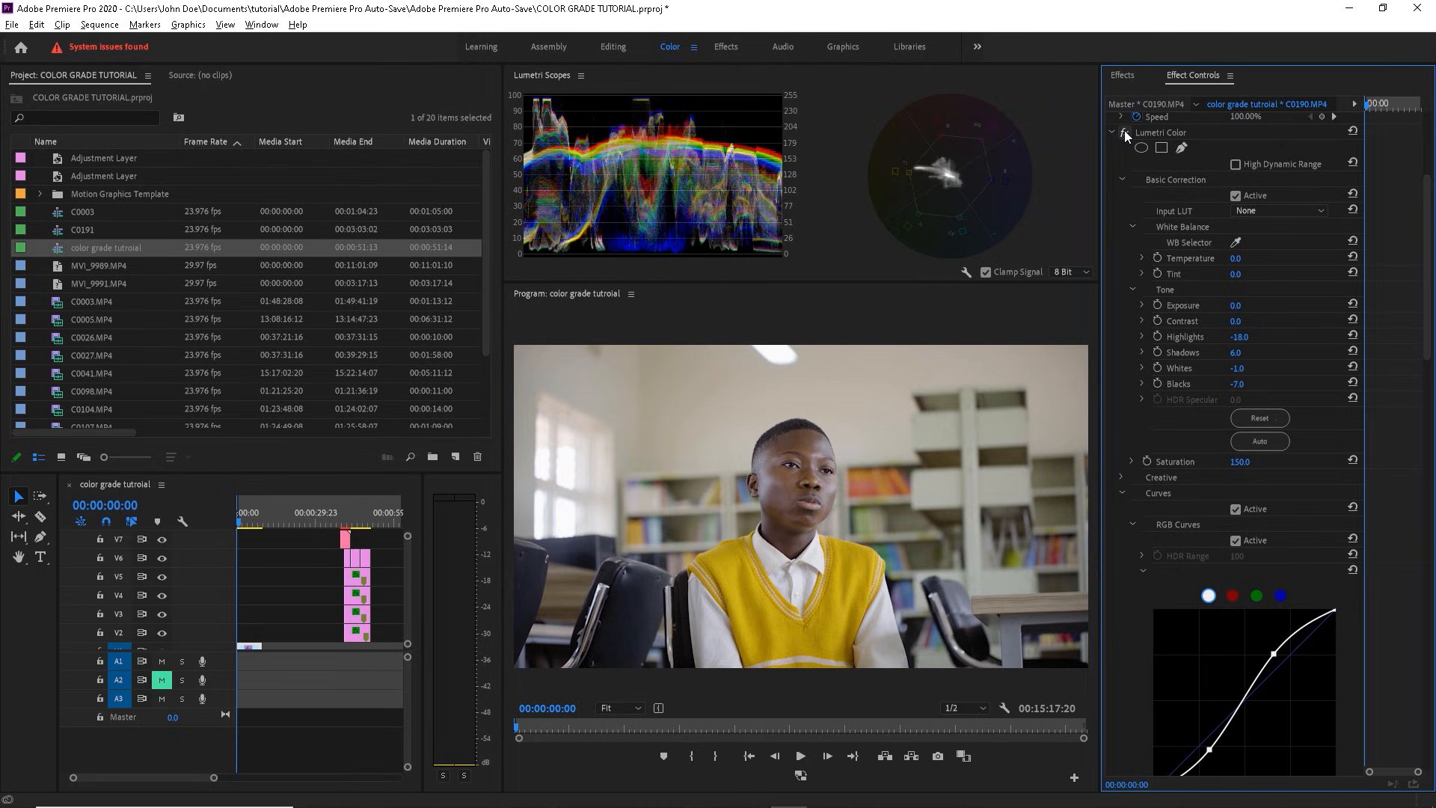
left_click(1124, 132)
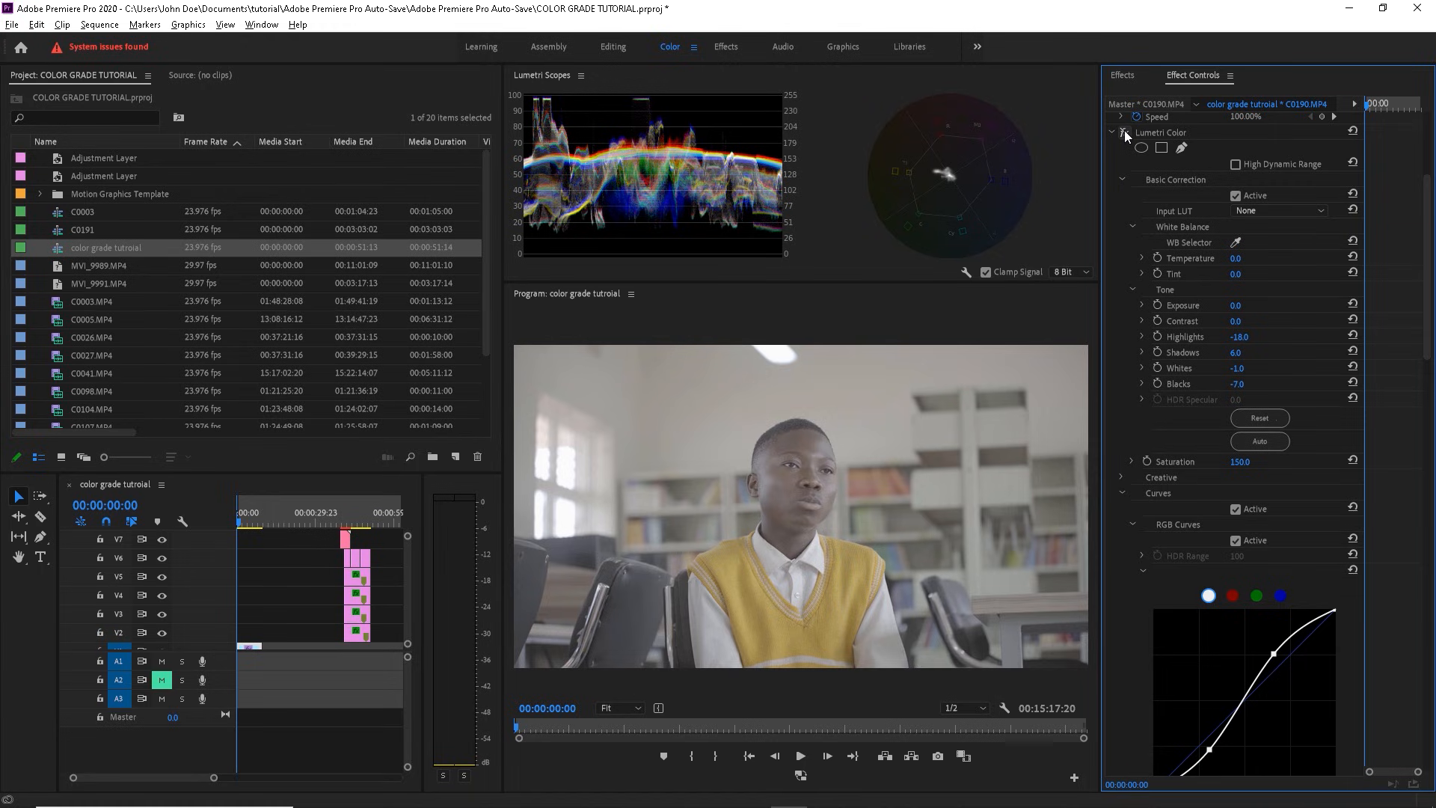
left_click(1124, 132)
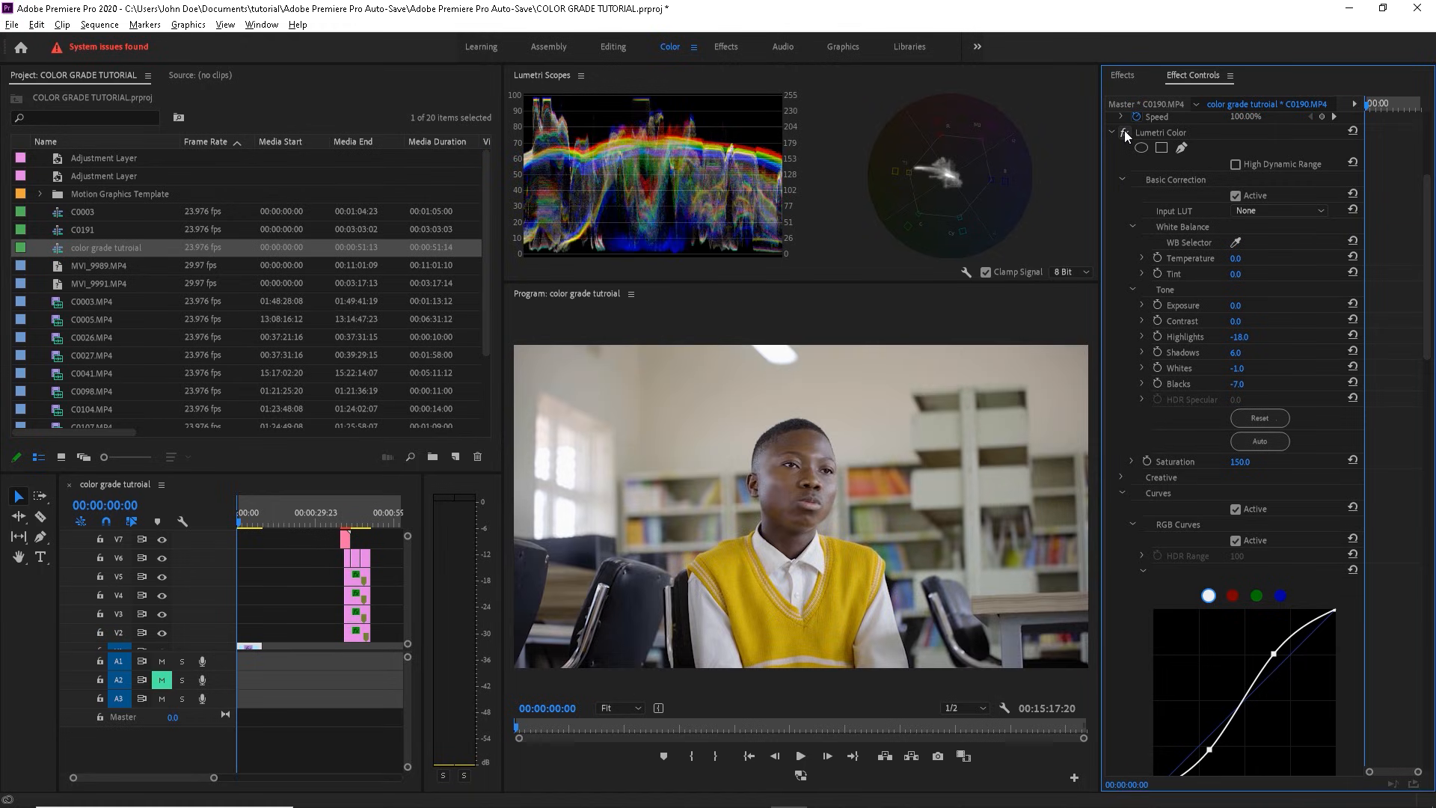
Step: Collapse the existing Lumetri Color effect and add a second Lumetri Color effect to the clip
left_click_drag(1428, 234, 1427, 183)
left_click(1113, 323)
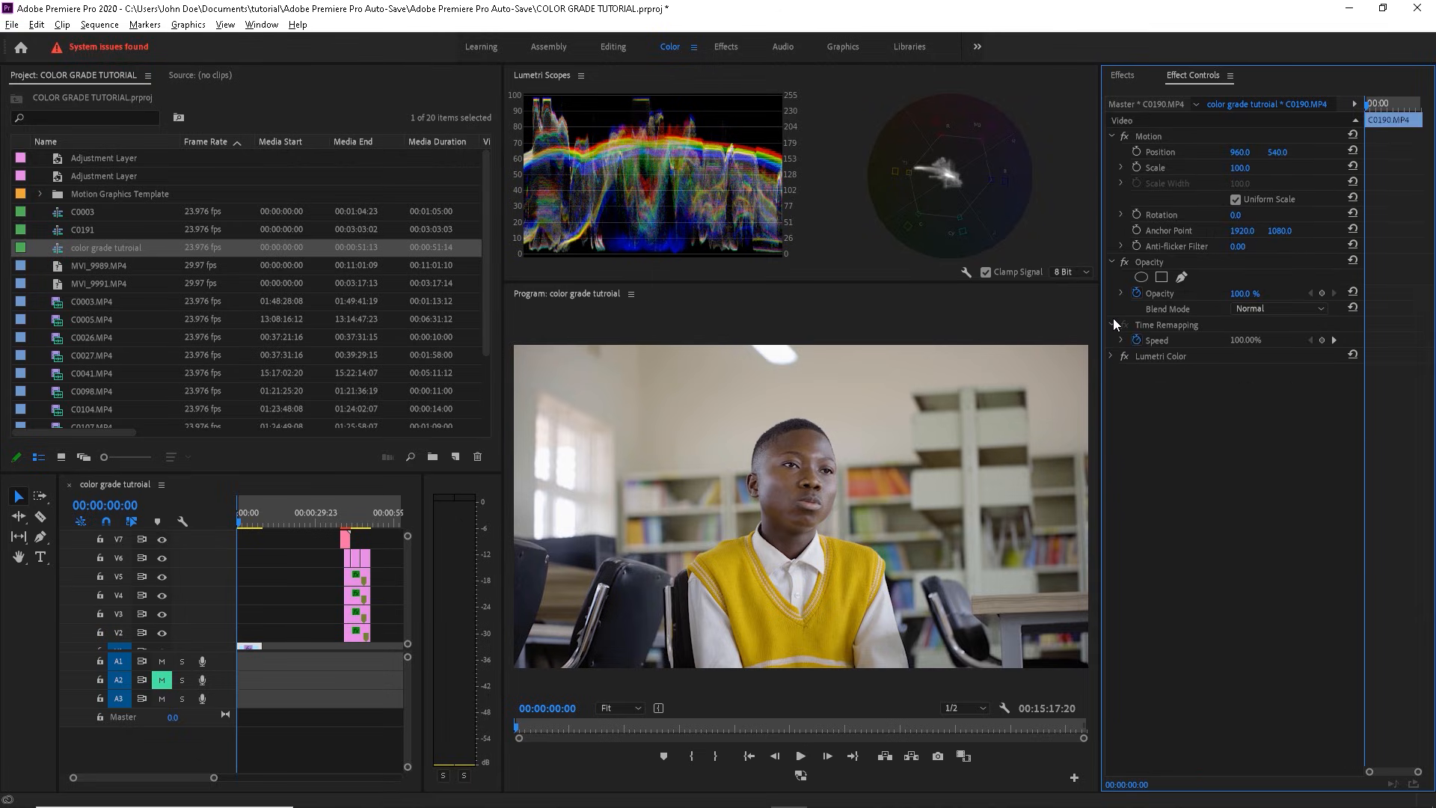
left_click(1122, 75)
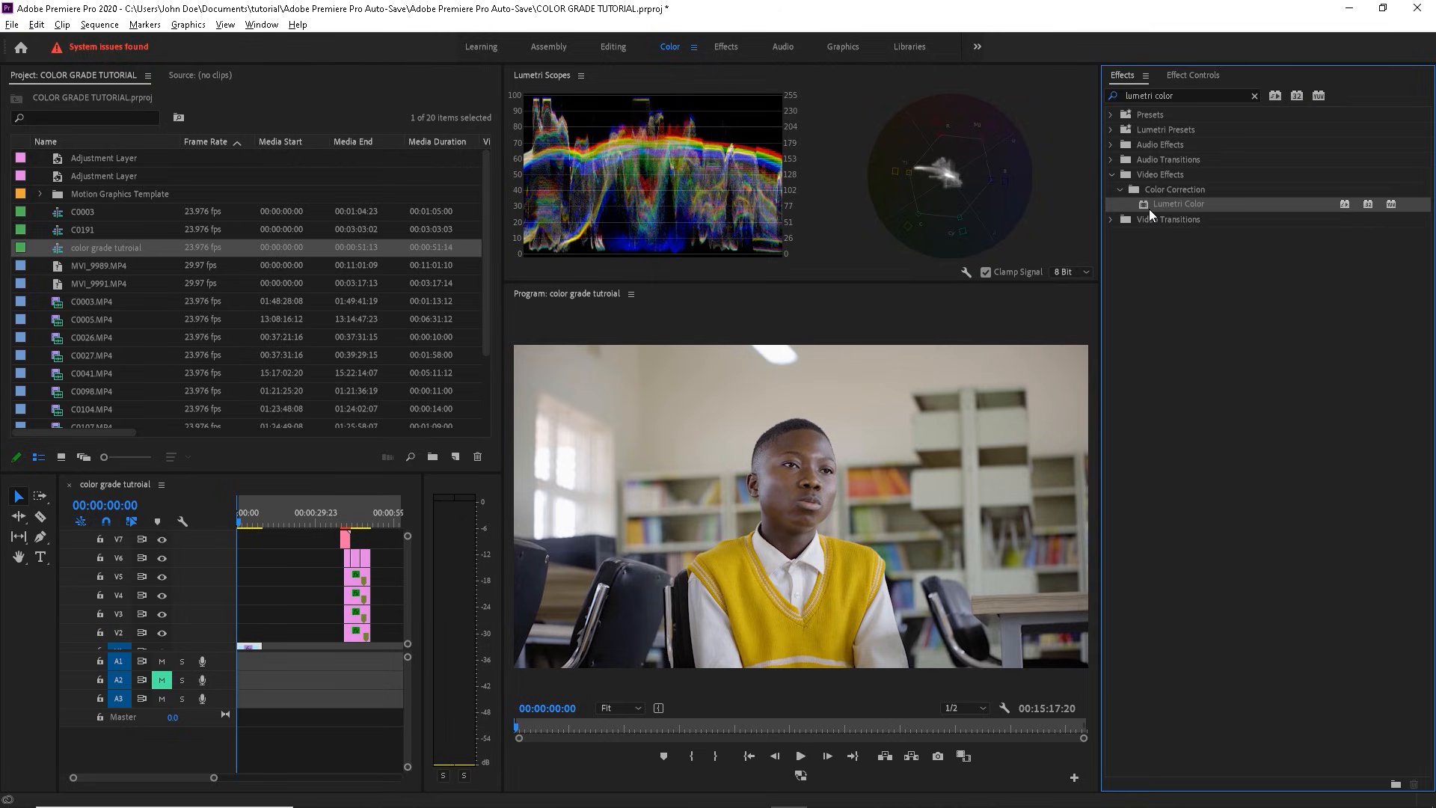
double_click(1148, 205)
left_click(1193, 75)
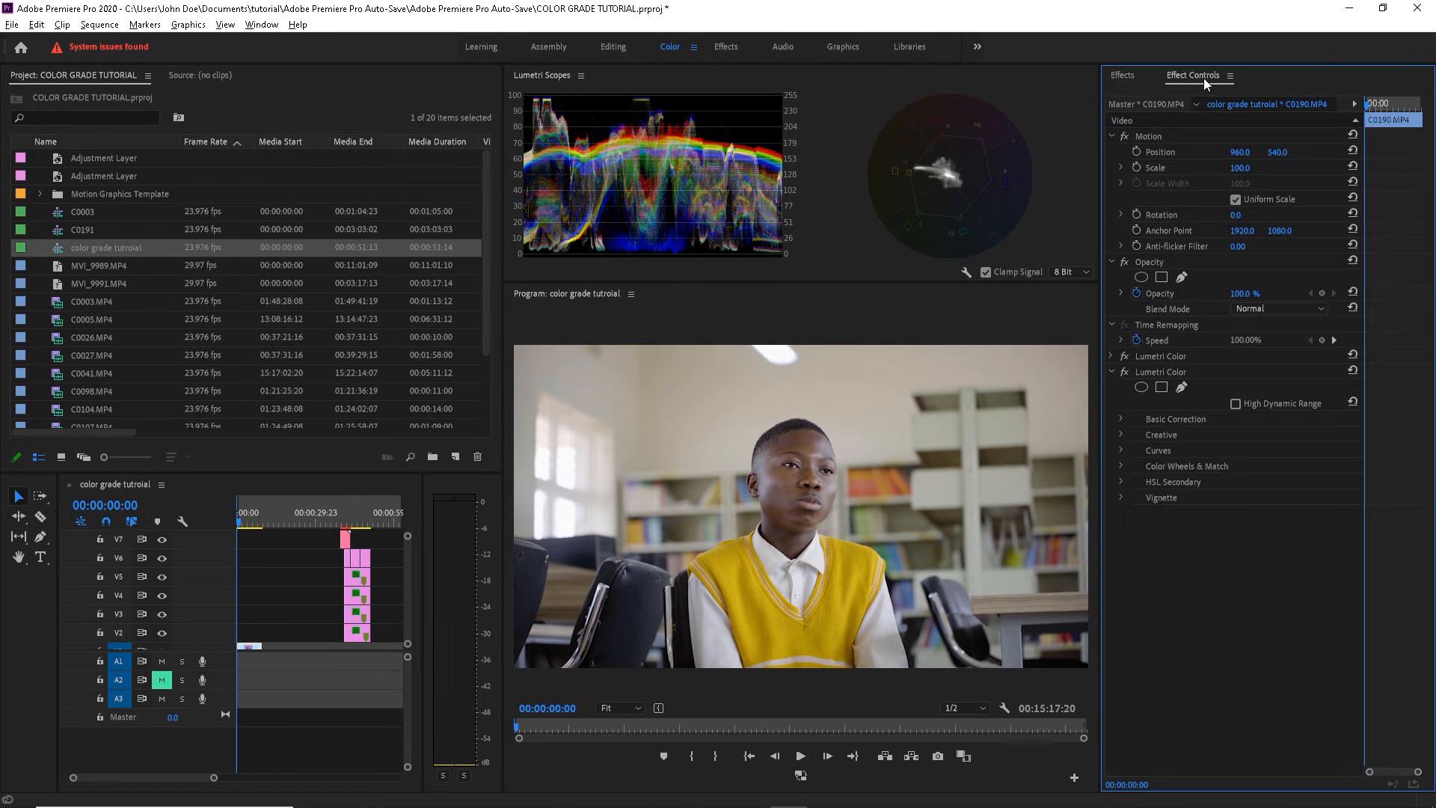
Step: Add shadow, midtone and highlight points to the second effect's white RGB curve, raising the midtone point slightly
left_click(1121, 450)
scroll(1202, 562, "down", 3)
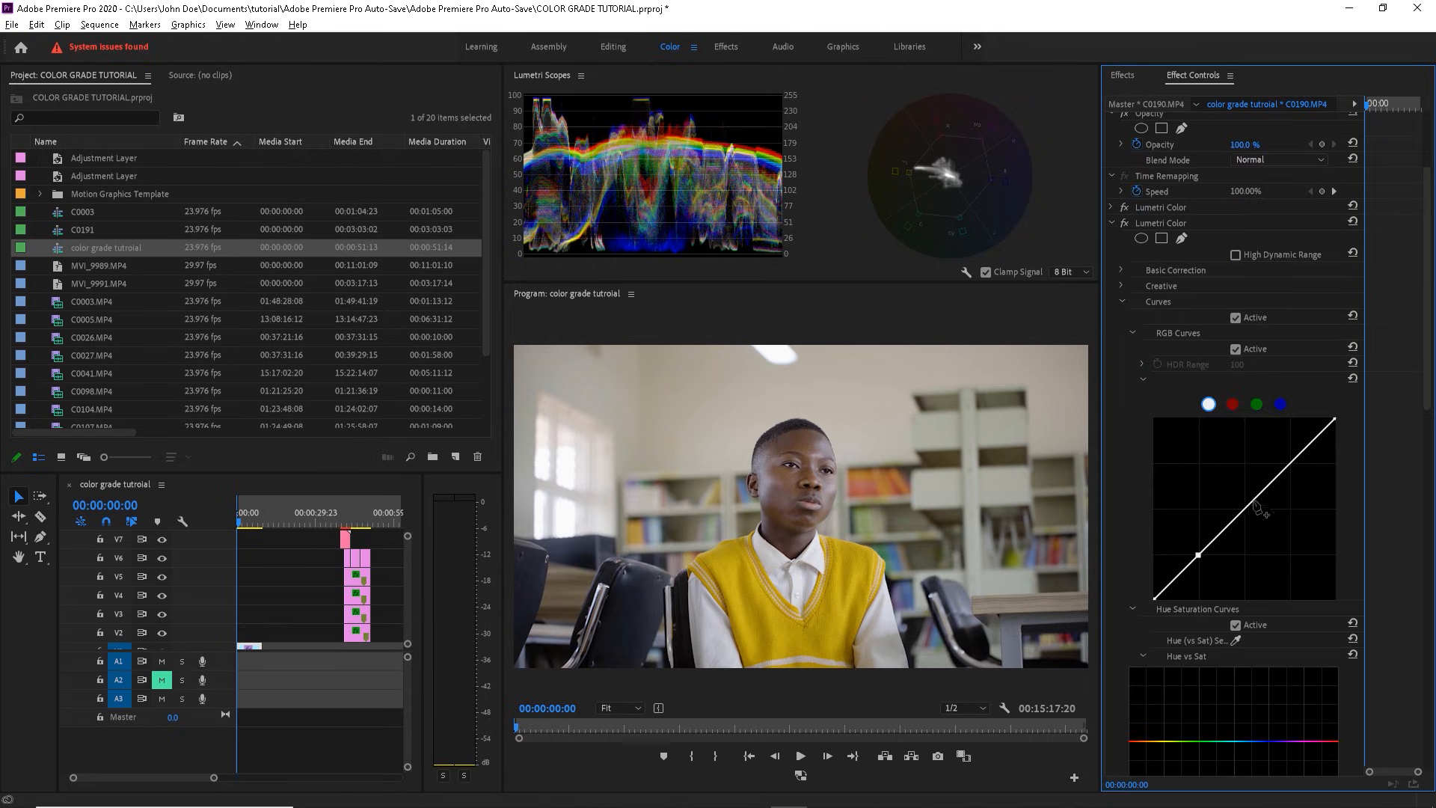
left_click(1292, 463)
left_click_drag(1246, 511, 1244, 505)
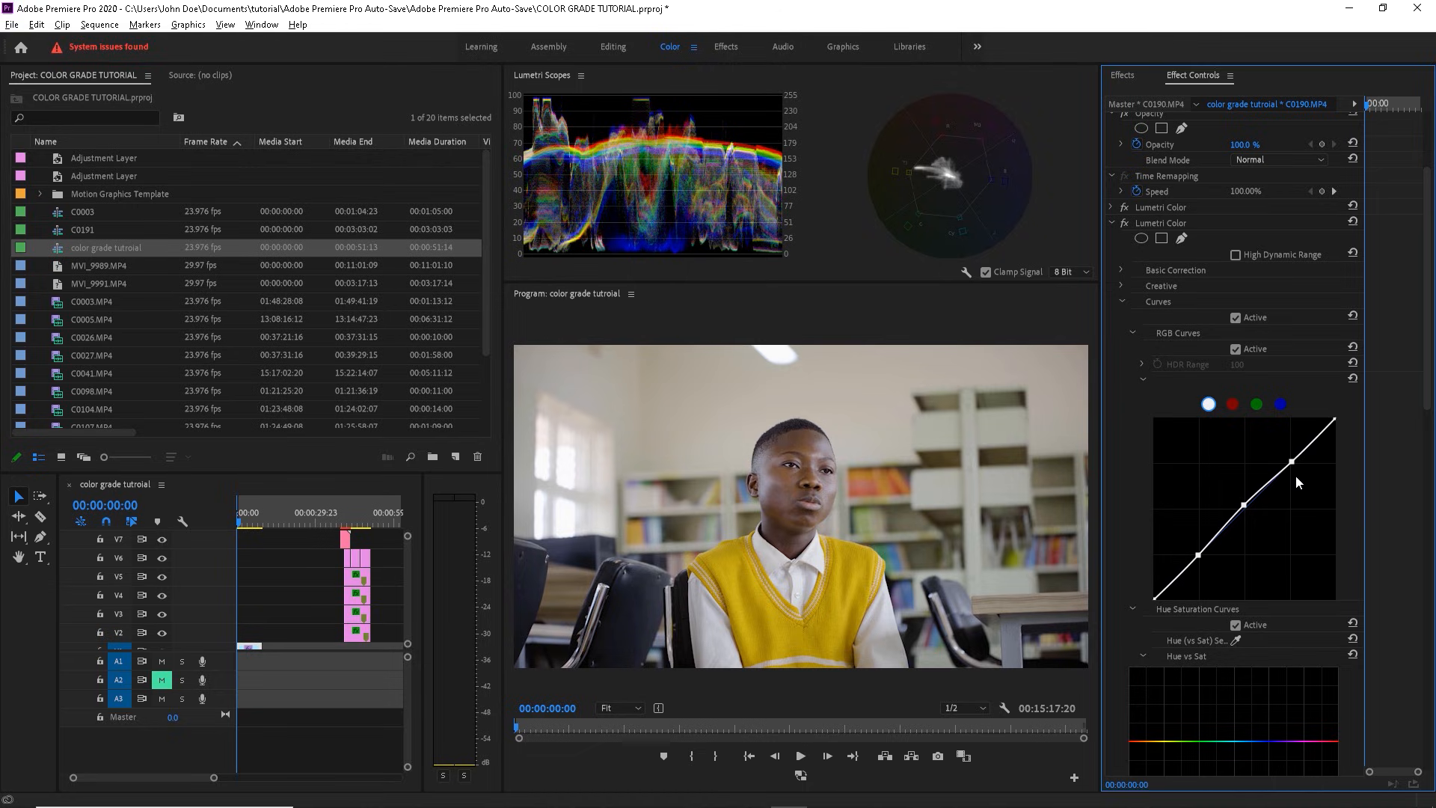
Step: Create an elliptical opacity mask and fit it tightly around the boy's face to isolate the skin tones
scroll(1296, 477, "down", 4)
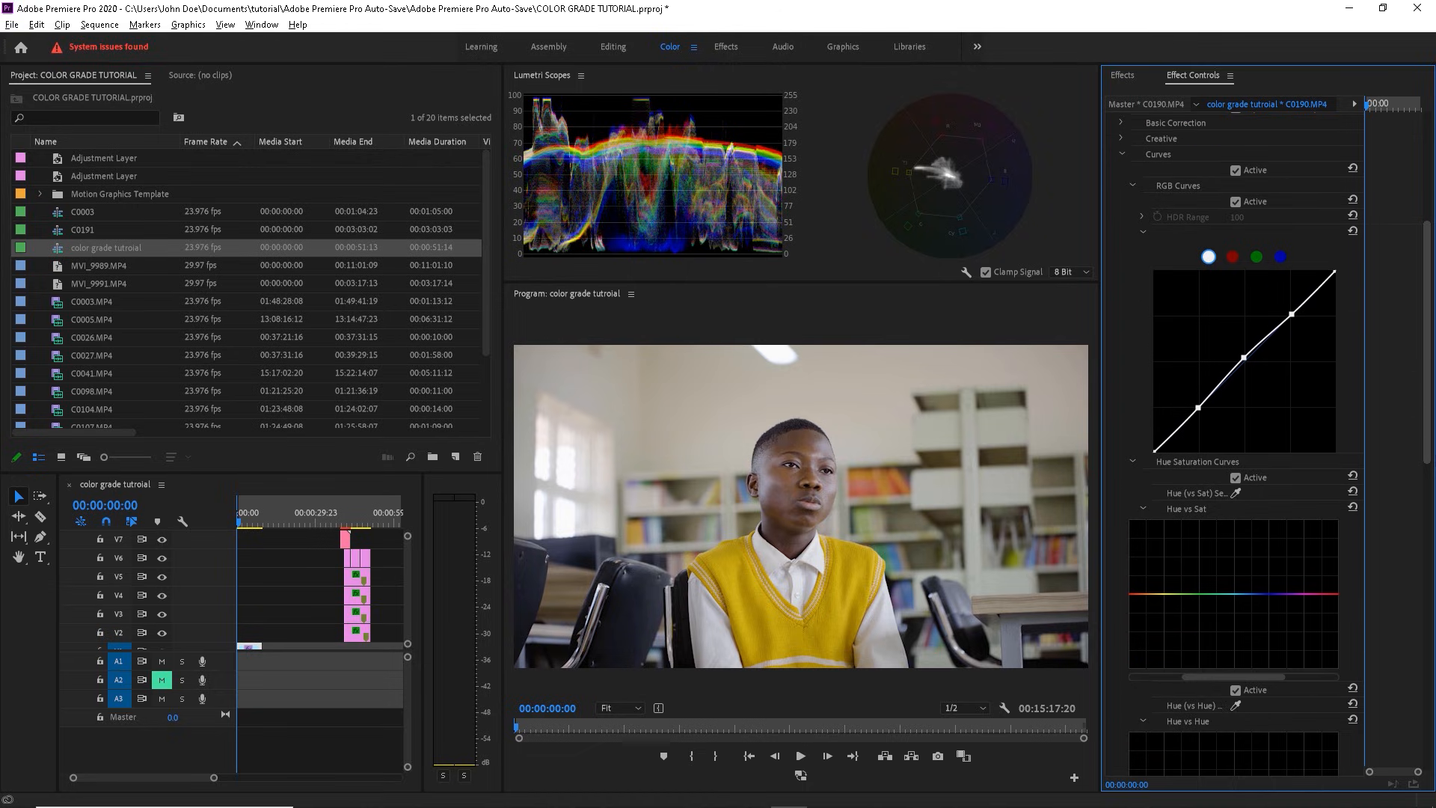
scroll(1434, 470, "down", 1)
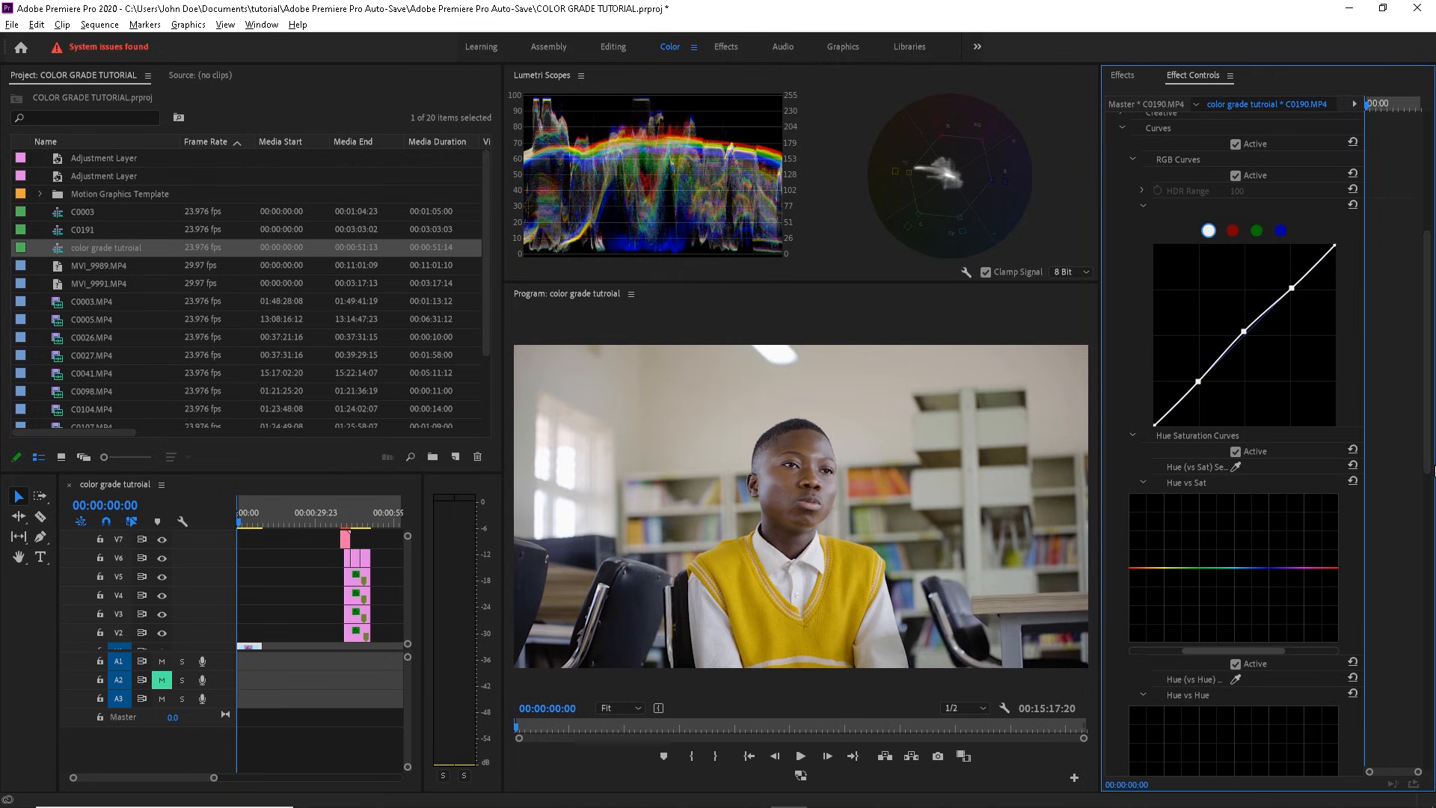
left_click_drag(1430, 472, 1416, 329)
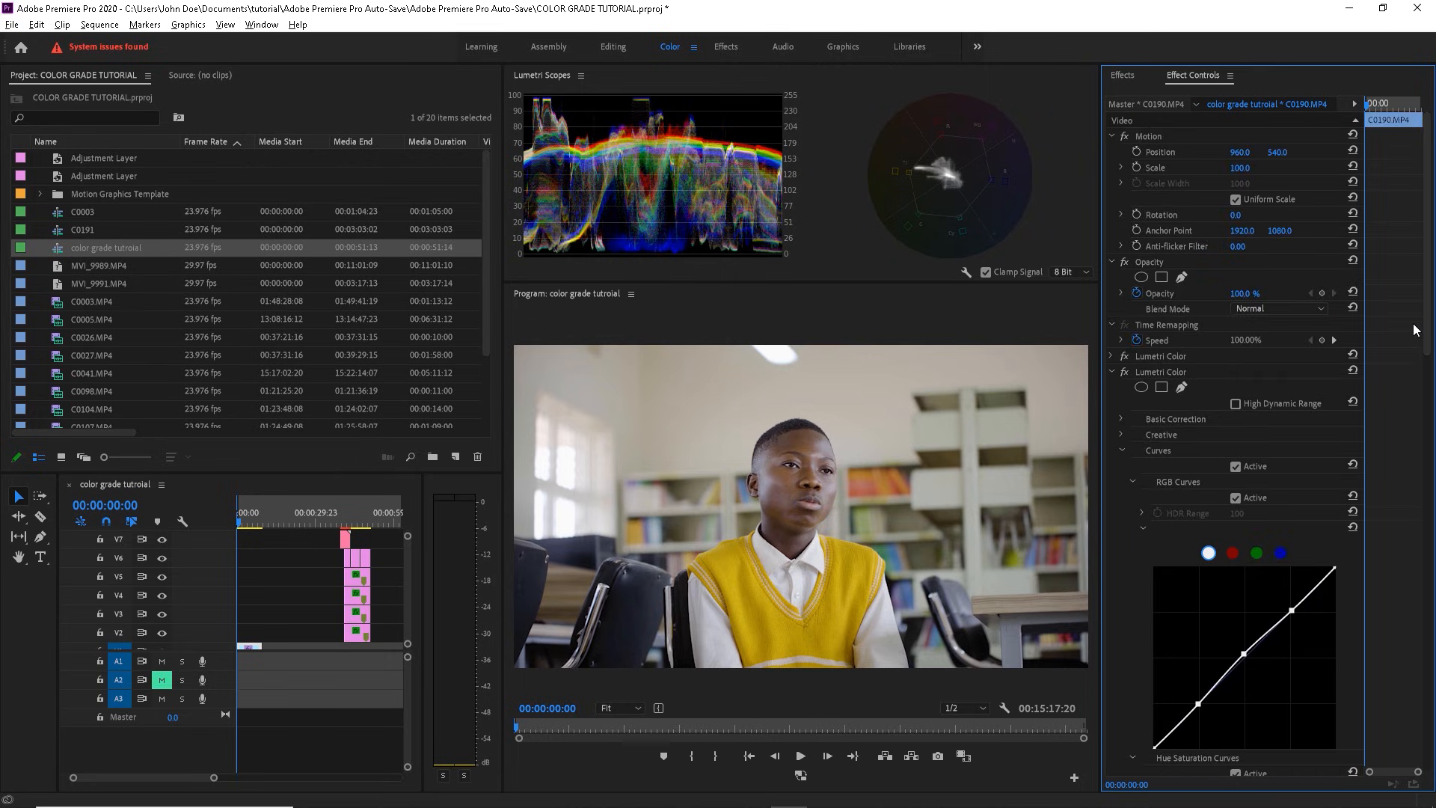
left_click(1163, 262)
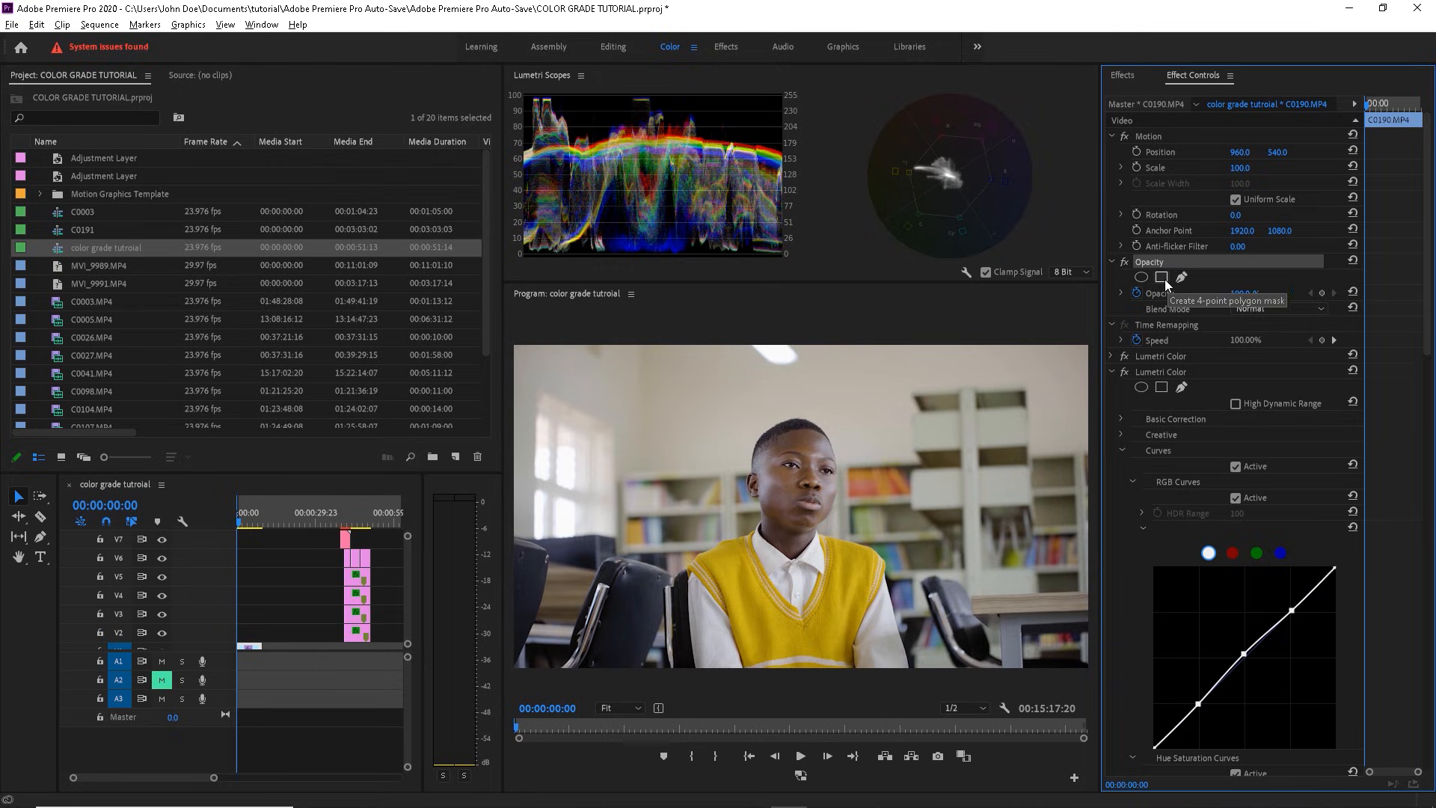
left_click(1143, 280)
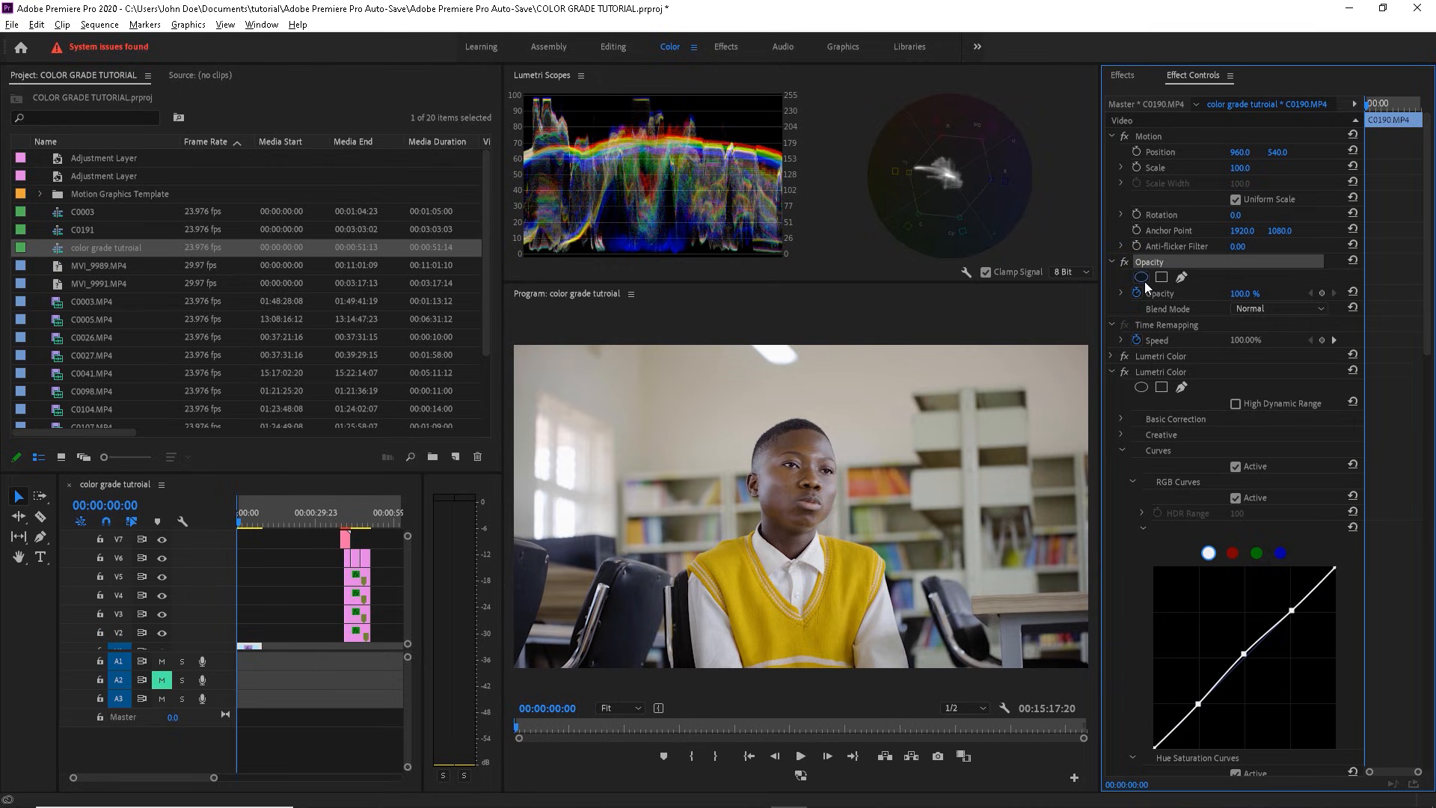
left_click_drag(817, 519, 822, 485)
left_click_drag(720, 476, 771, 479)
left_click_drag(795, 396, 794, 410)
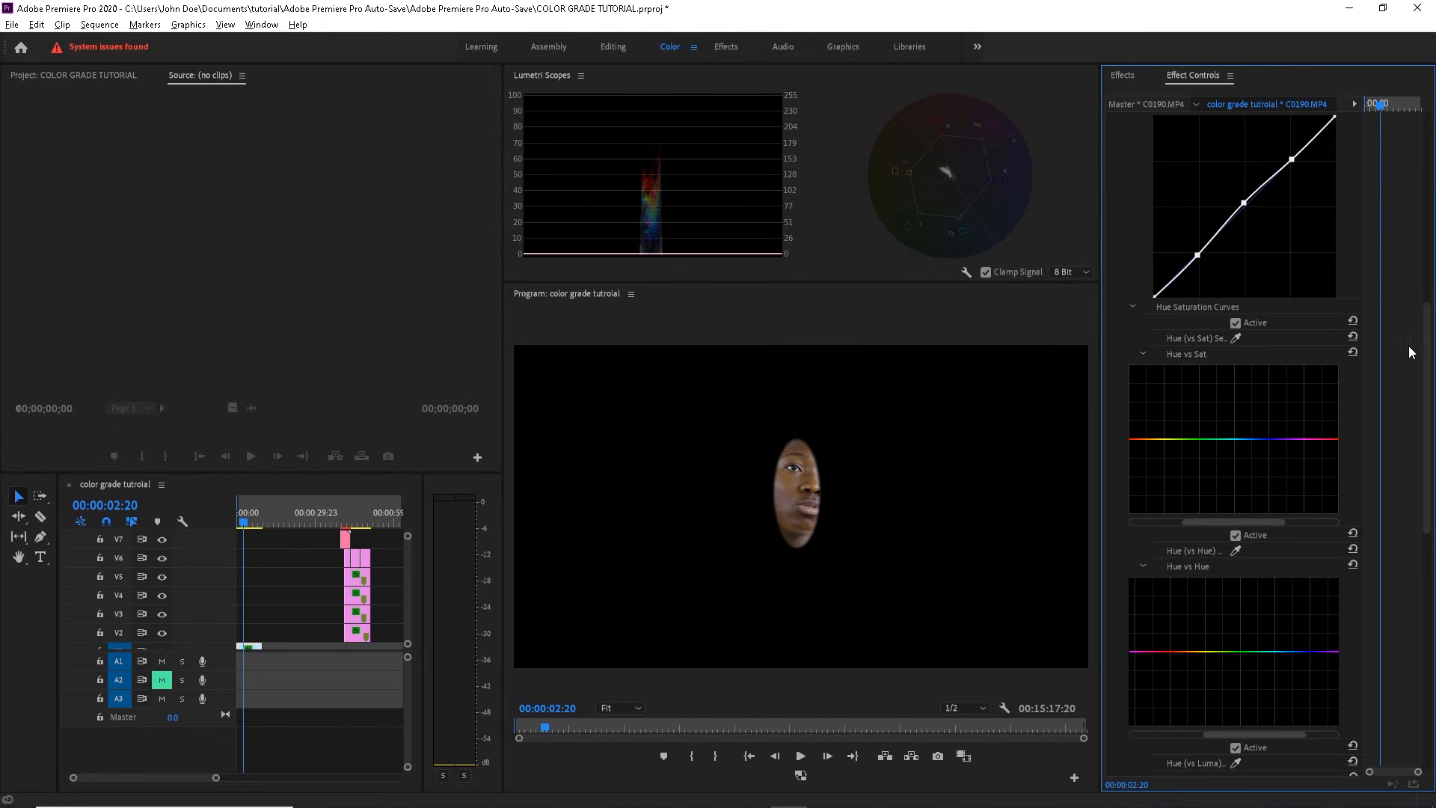
Step: Add yellow, orange and red points to the Hue vs Hue curve and move the orange one slightly up toward yellow
left_click_drag(1428, 363, 1425, 422)
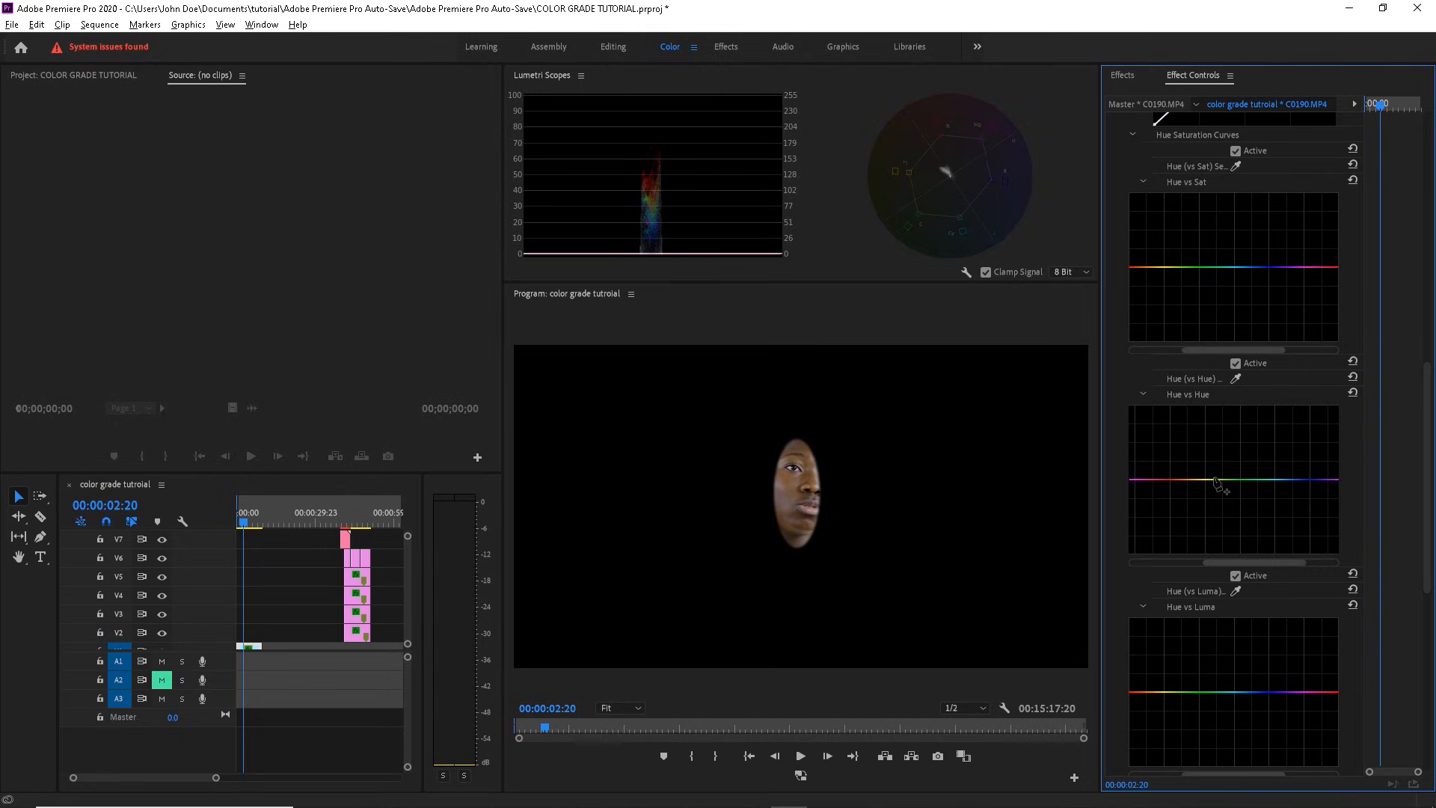
left_click(1213, 479)
left_click(1187, 480)
left_click(1171, 480)
left_click_drag(1187, 479, 1212, 476)
Step: Delete the elliptical opacity mask to bring back the full image
left_click_drag(1427, 471, 1424, 217)
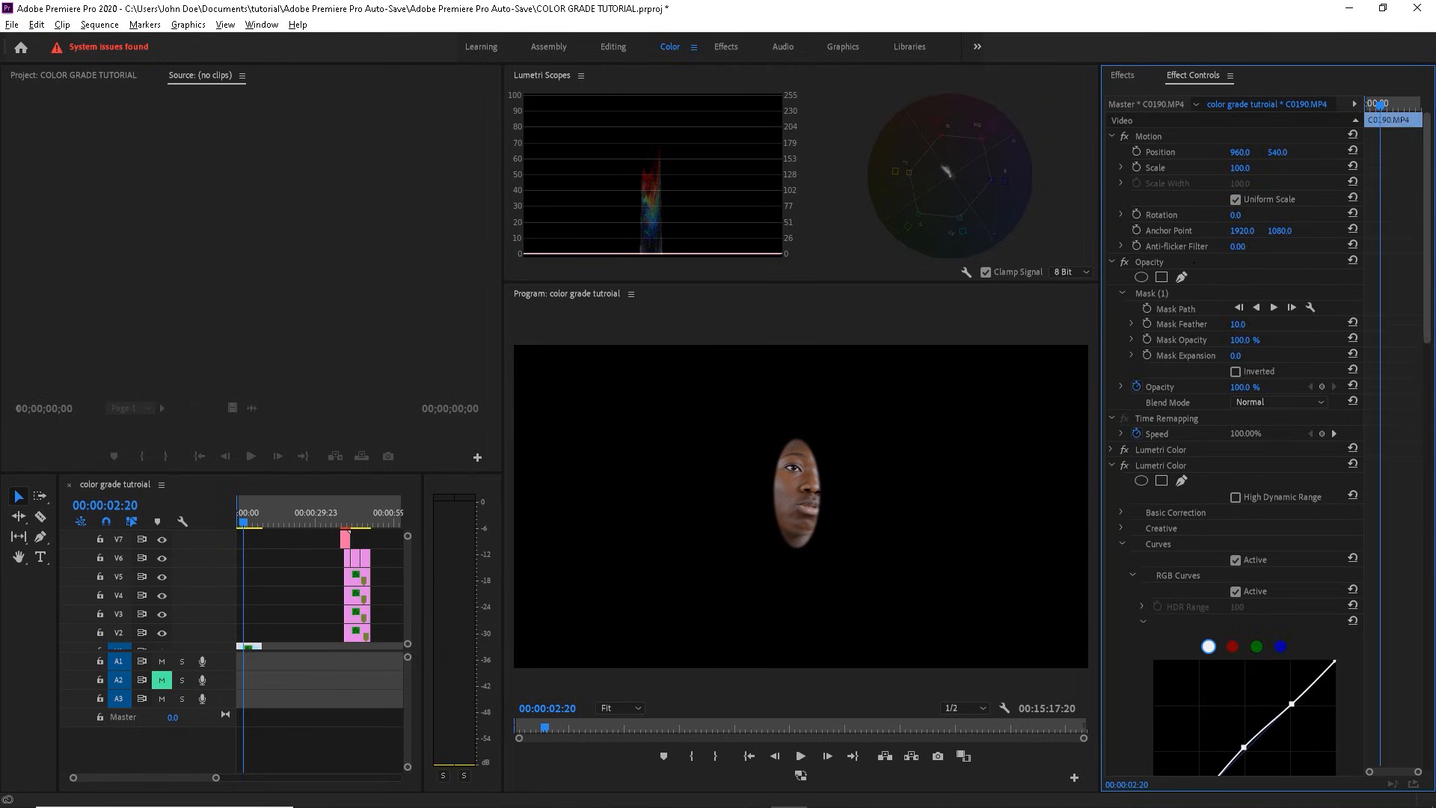
left_click(1184, 292)
key("Delete")
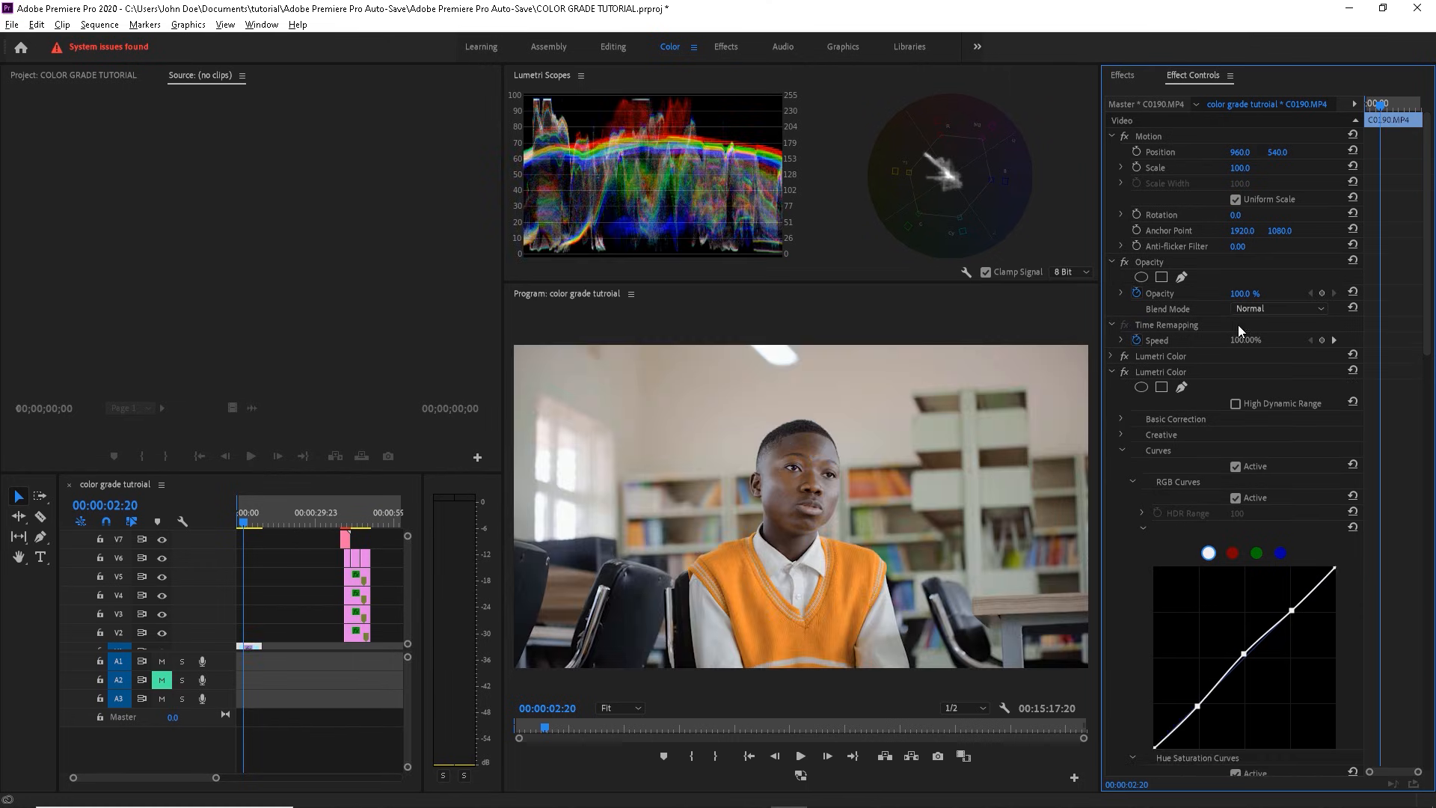
Step: Anchor the Hue vs Hue curve at cyan and add a green point, shifting it upward toward yellow
scroll(1227, 336, "down", 8)
left_click(1023, 457)
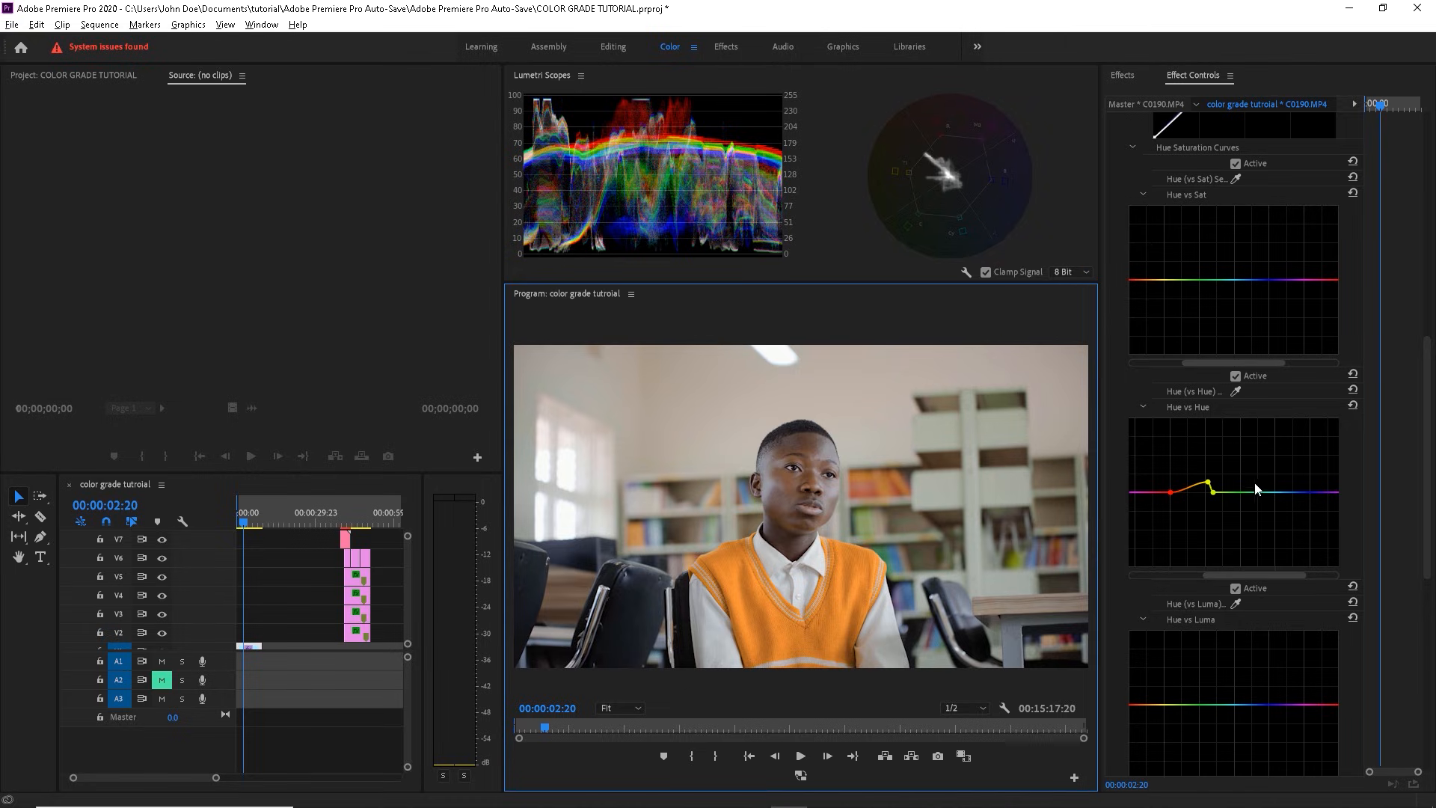
left_click(1272, 492)
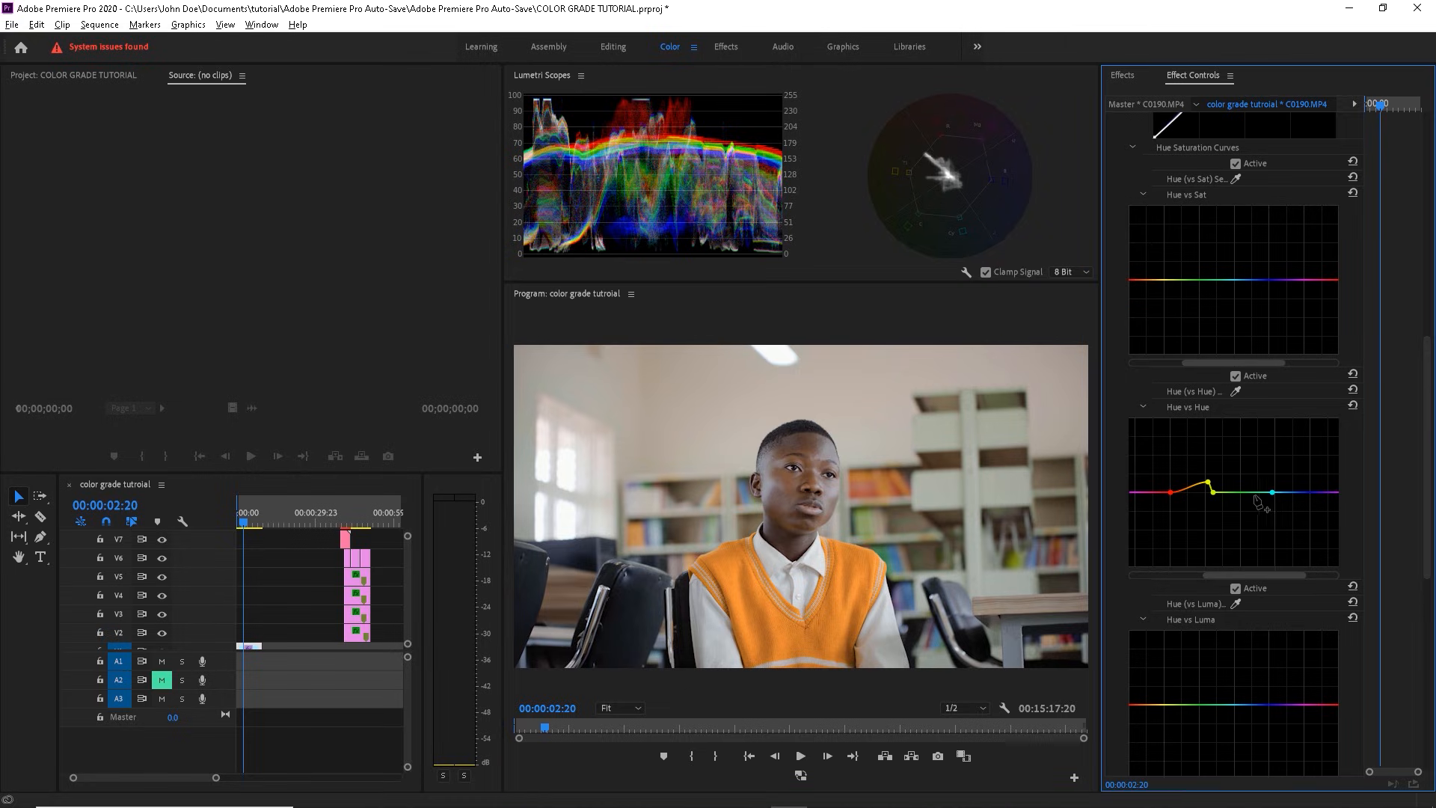
left_click_drag(1245, 492, 1222, 468)
Step: Expand HSL Secondary, sample the boy's orange vest as the key color and show the mask
left_click_drag(1420, 445, 1419, 692)
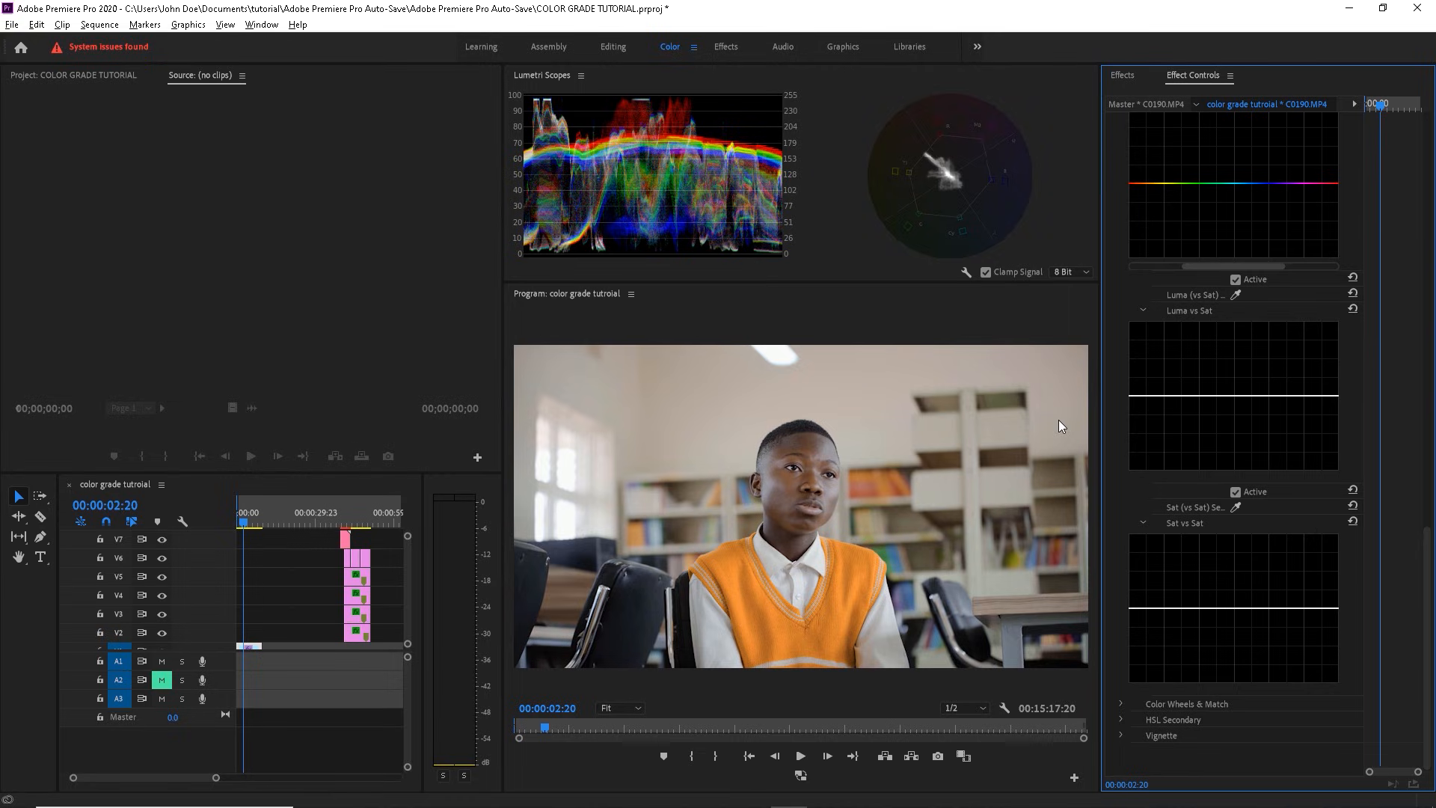
left_click_drag(1411, 372, 1403, 570)
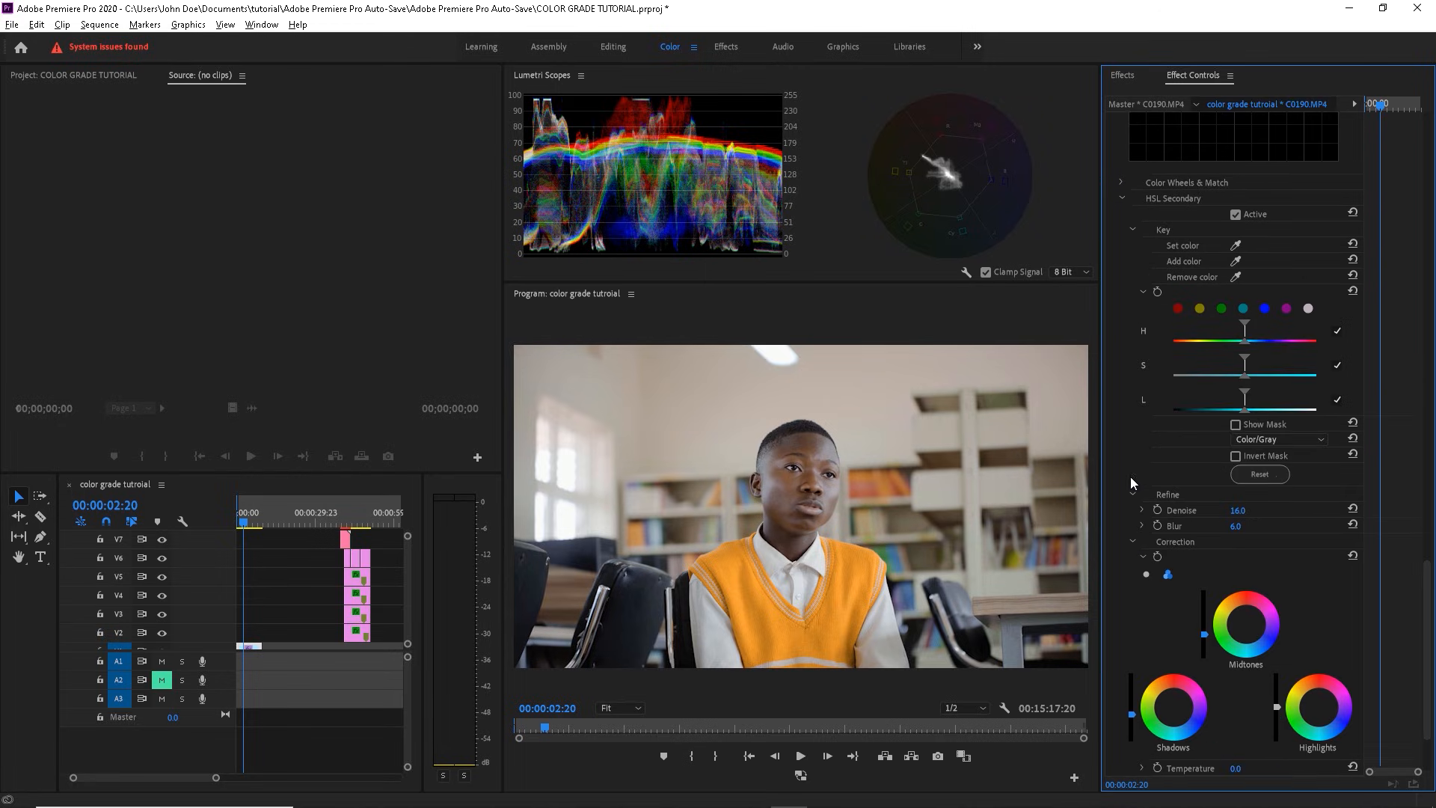
left_click(1236, 245)
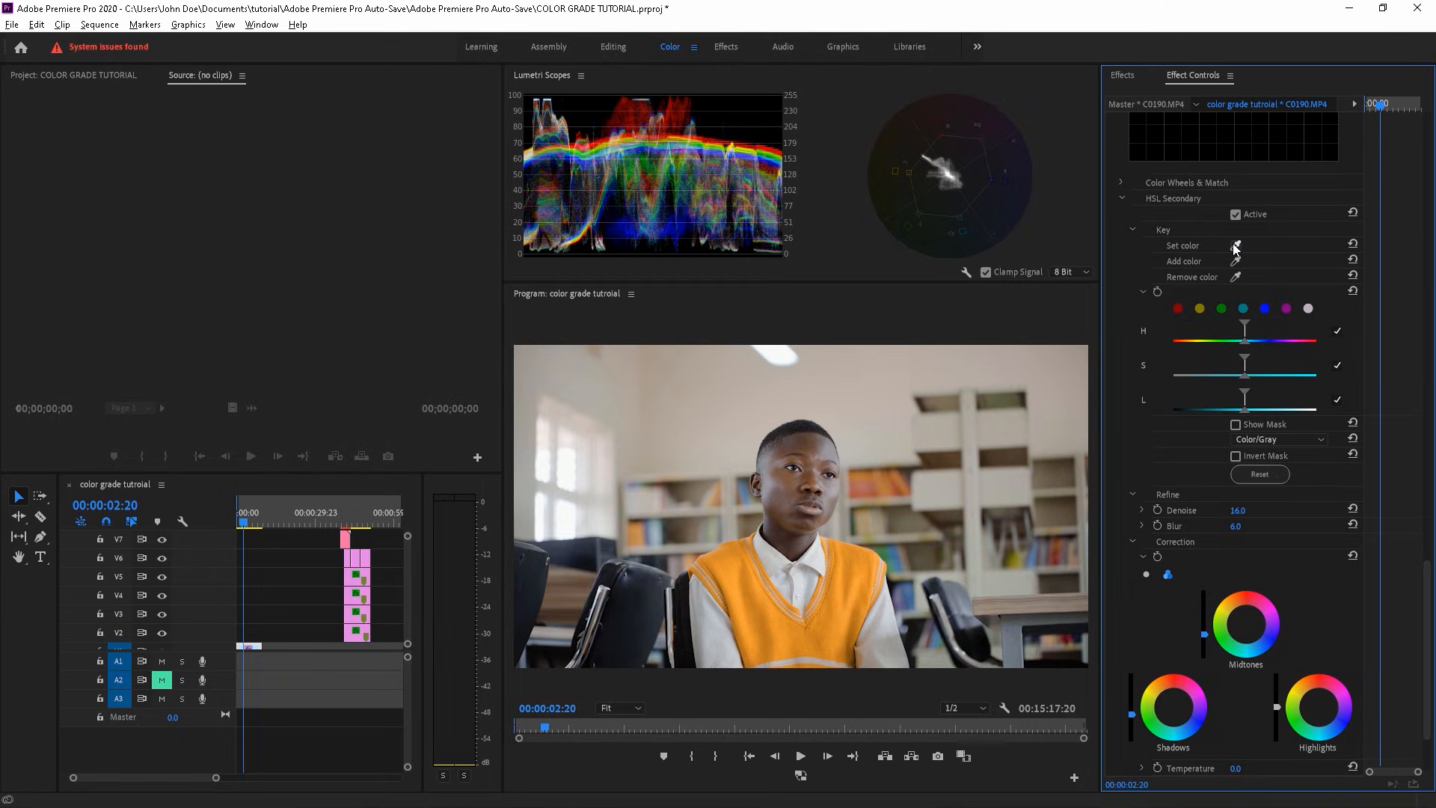
left_click(837, 612)
left_click(1255, 427)
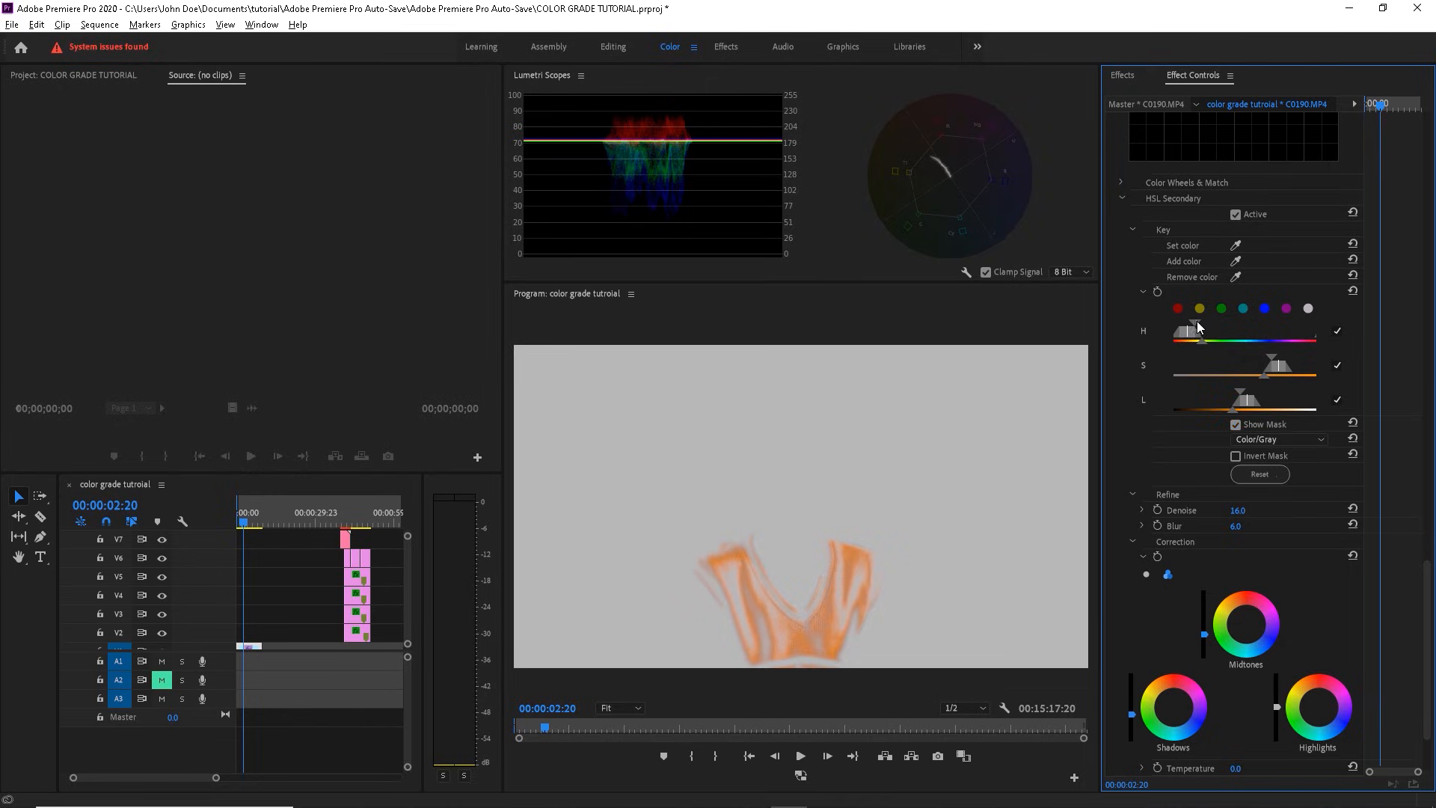
Step: Widen the key's saturation and luminance ranges to cover the vest, with Denoise and Blur at 0
left_click_drag(1272, 357, 1253, 358)
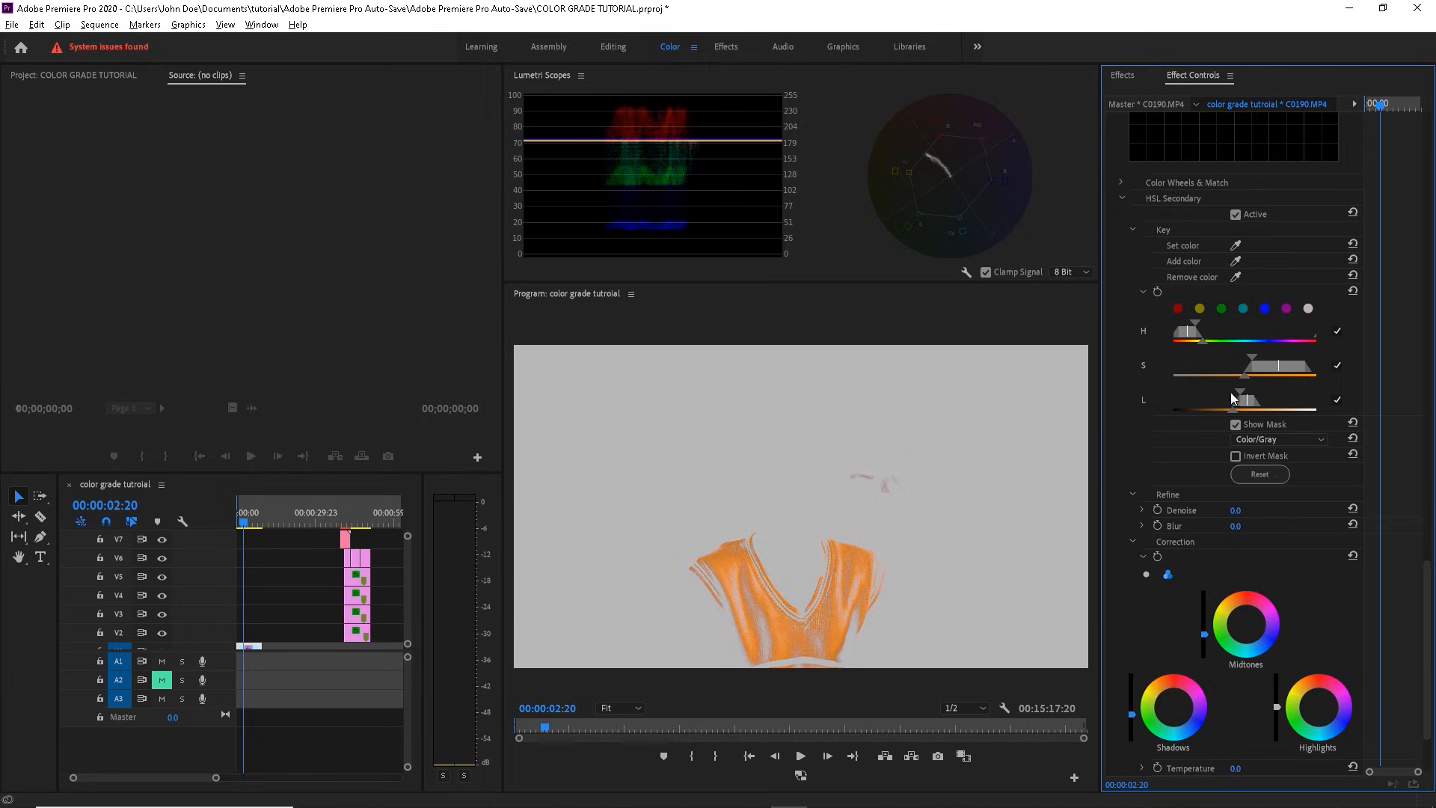
left_click_drag(1231, 396, 1230, 393)
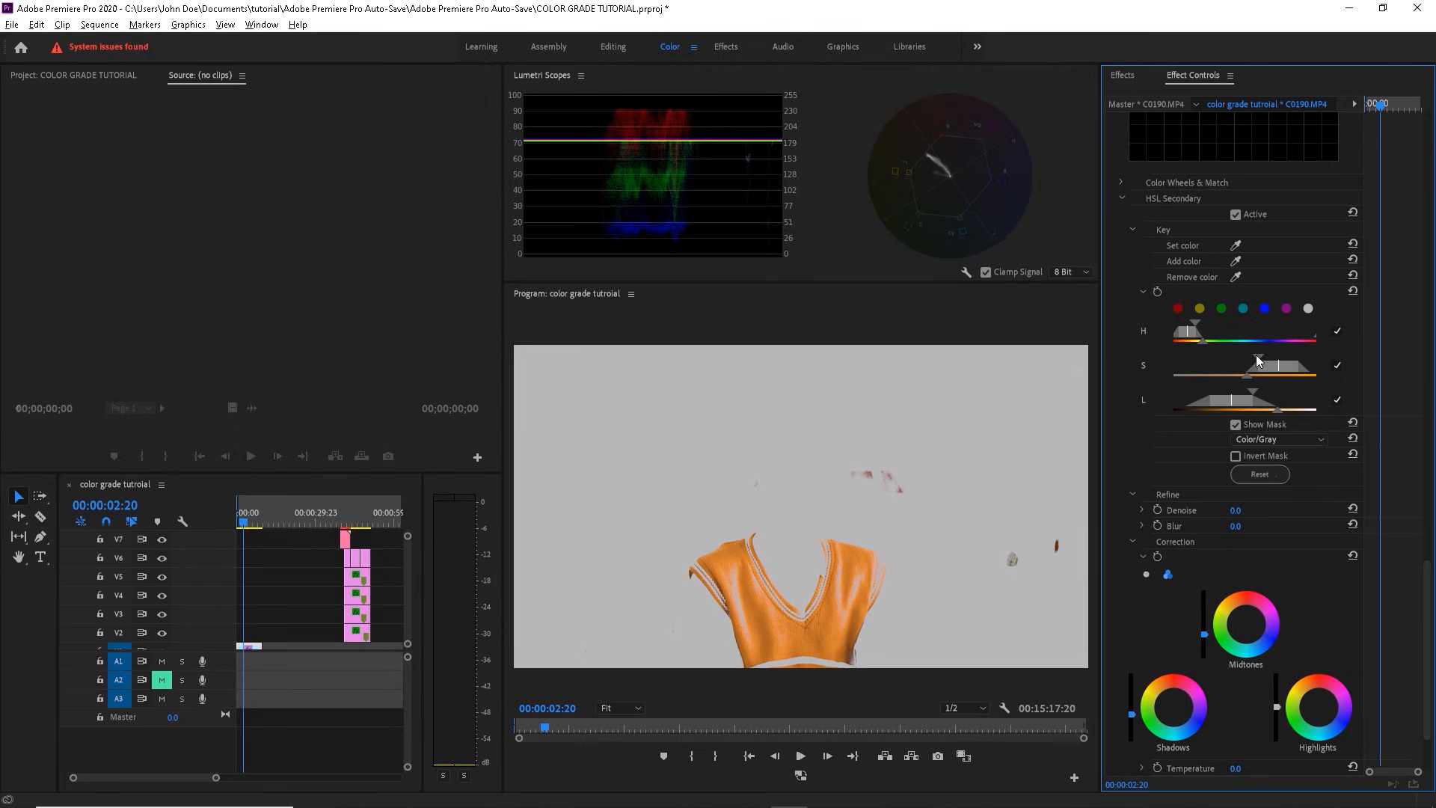
left_click_drag(1259, 358, 1255, 358)
scroll(1366, 558, "down", 3)
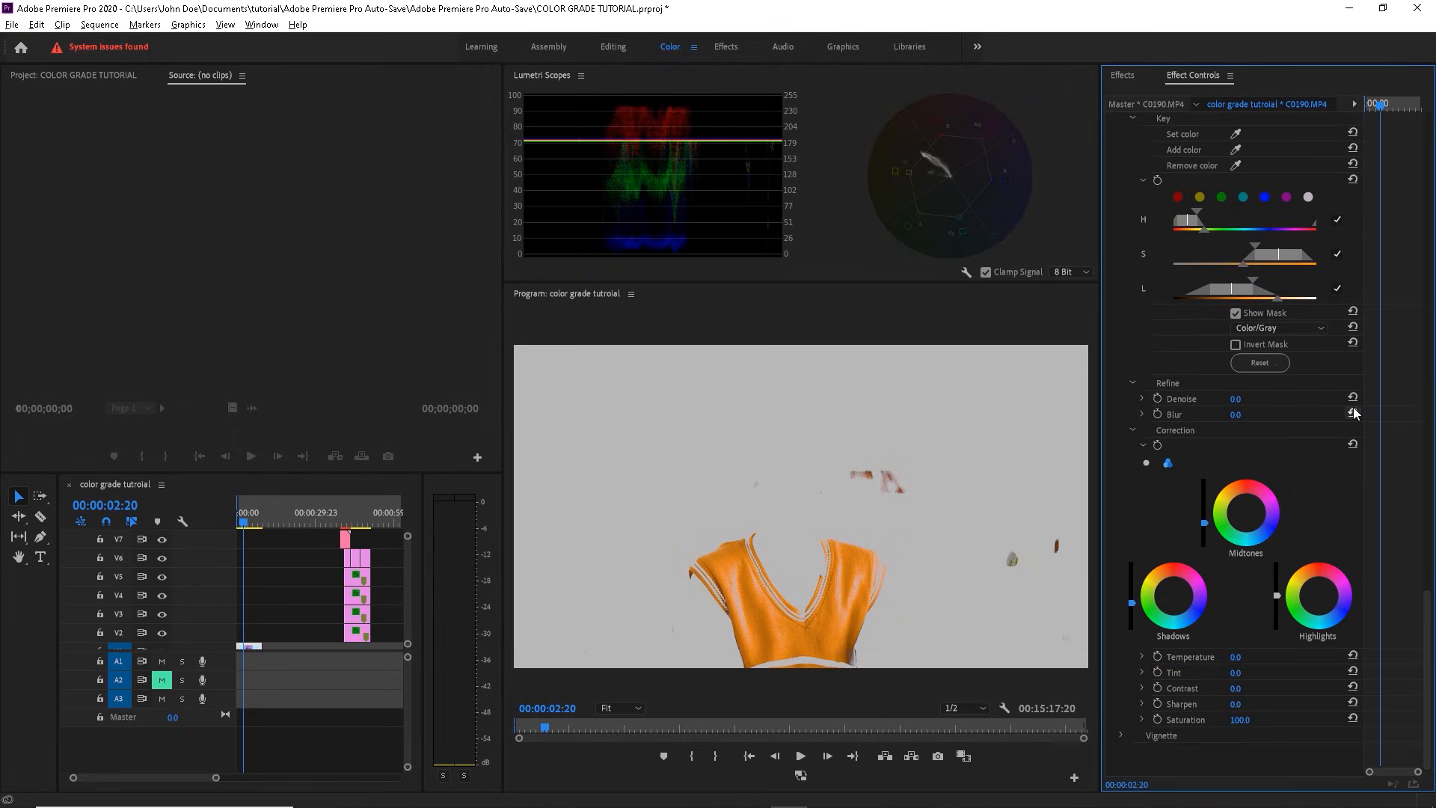
Step: Soften the vest key with Blur 5 and Denoise 5, checking the mask, and hide the mask
left_click(1276, 317)
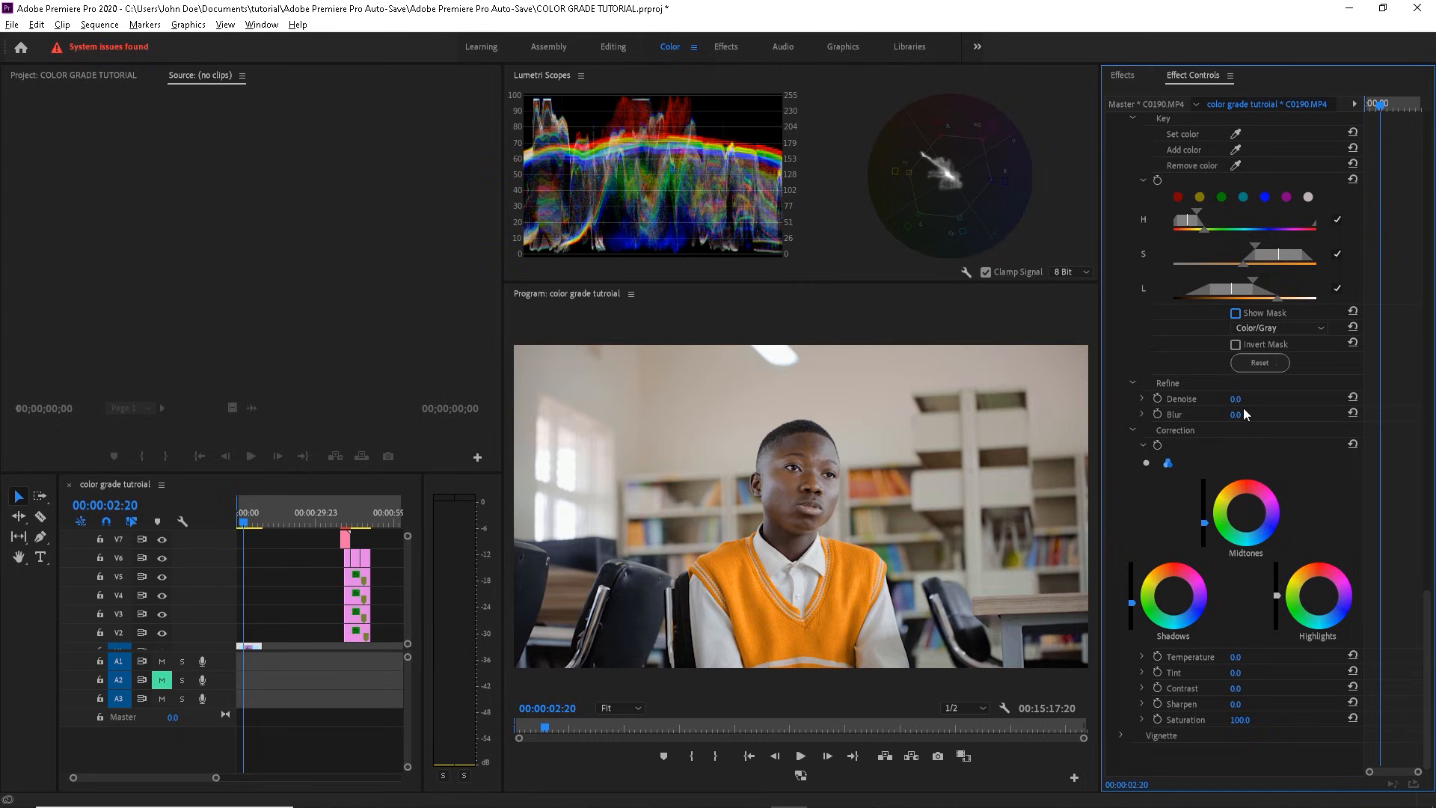
left_click(1260, 313)
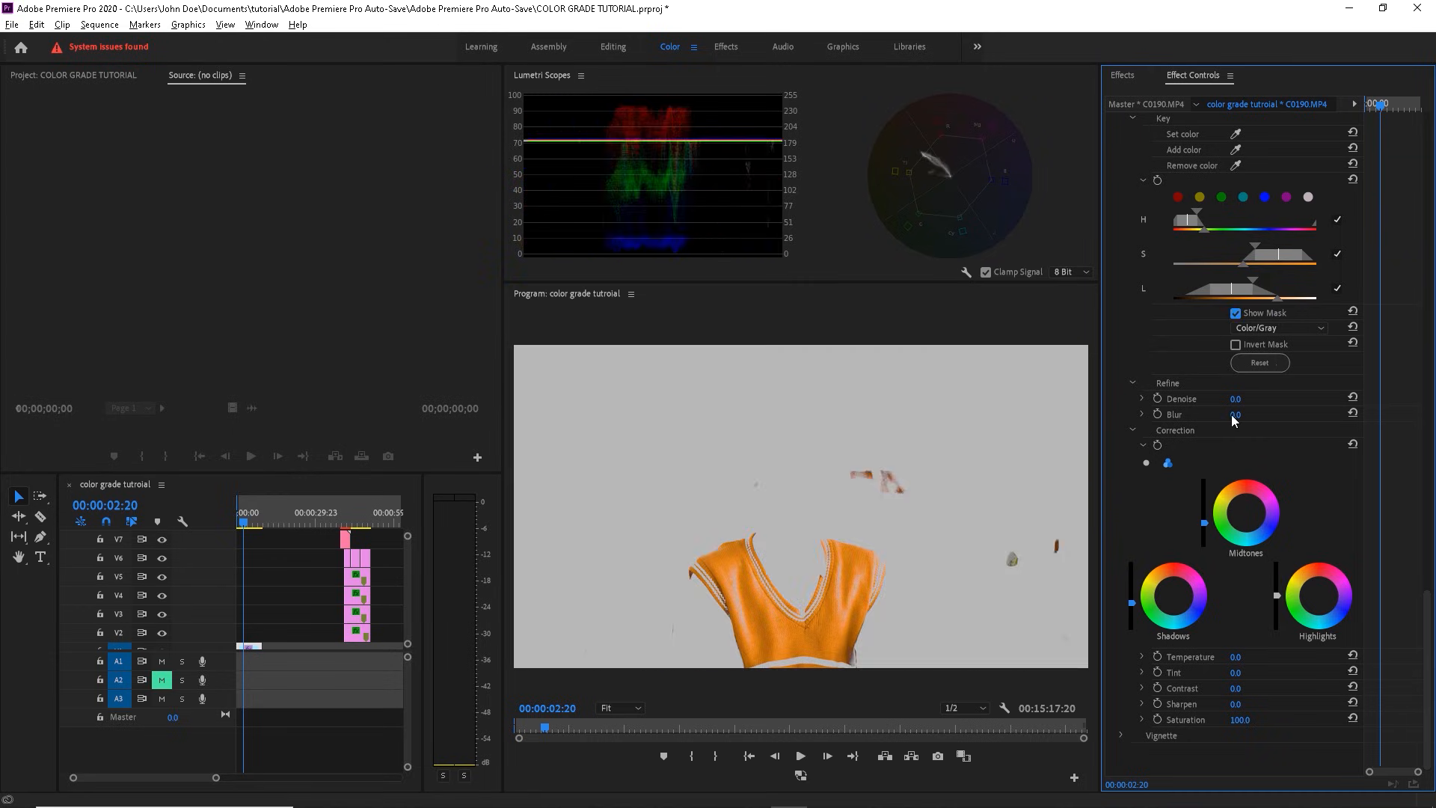
mouse_move(1239, 415)
left_mouse_down()
mouse_move(1259, 415)
mouse_move(1242, 415)
left_mouse_up()
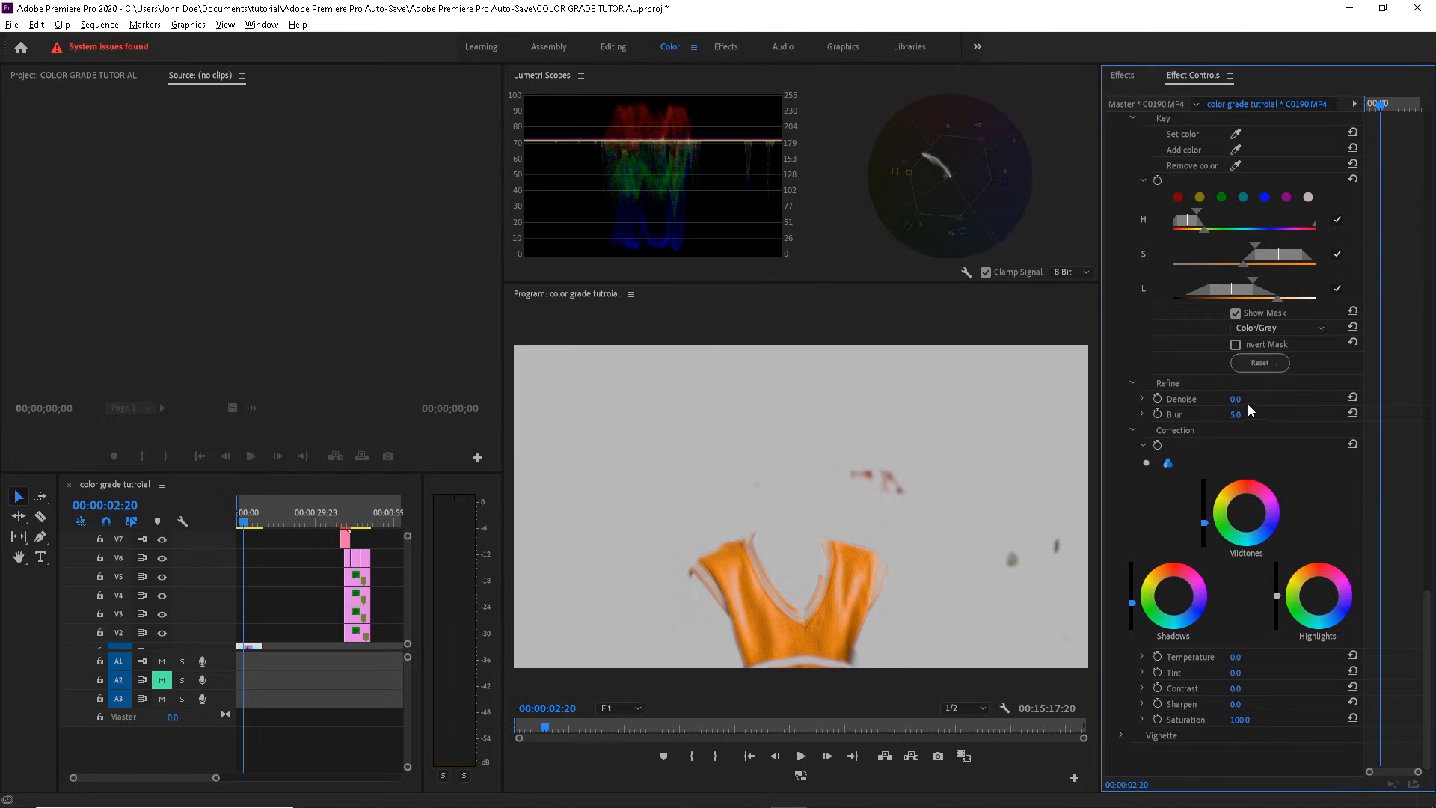
left_click_drag(1236, 398, 1242, 399)
left_click(1249, 316)
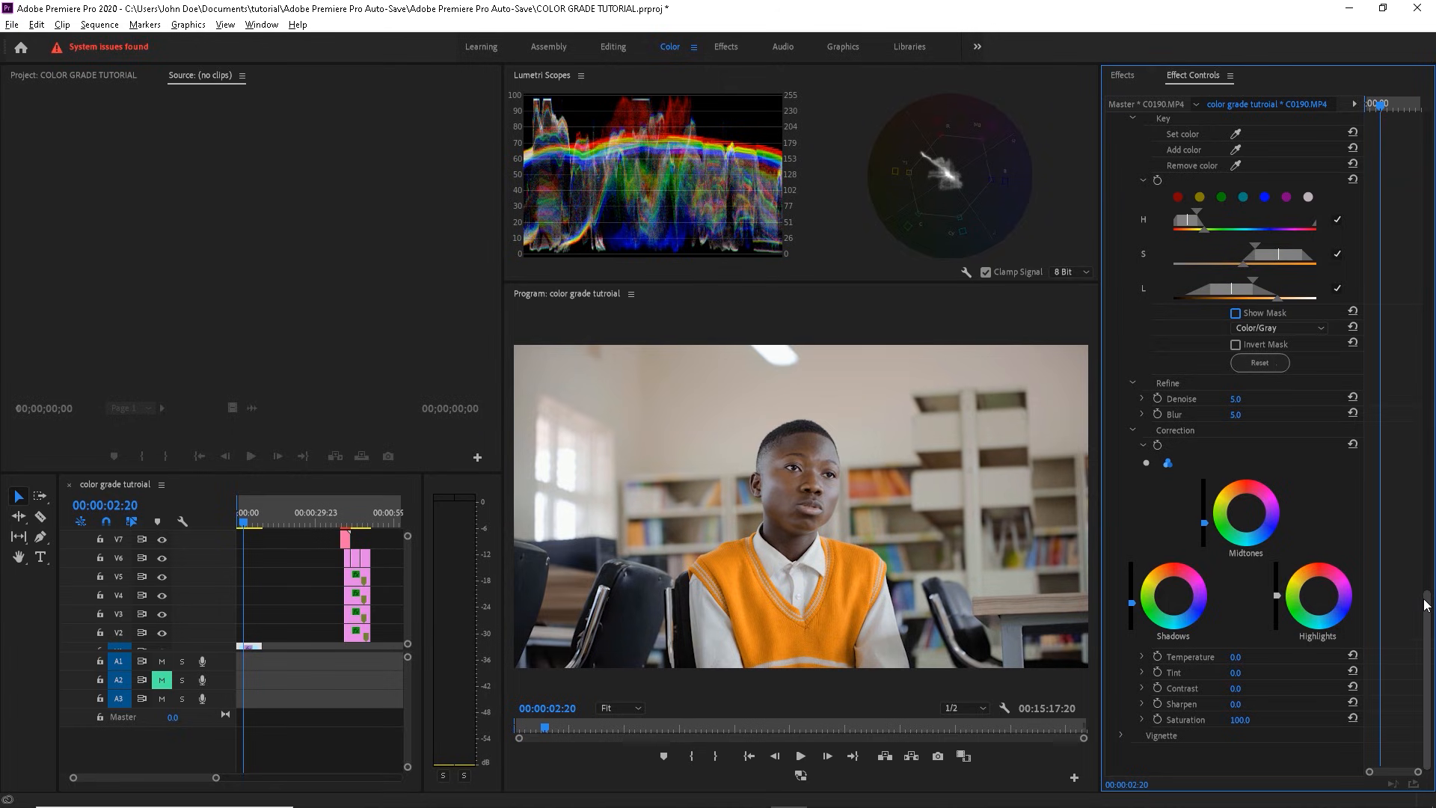
Step: Reduce the HSL Secondary correction's Saturation to 92 for the vest
left_click(1241, 720)
key("Down")
key("Down")
key("Down")
key("Down")
key("Down")
key("Down")
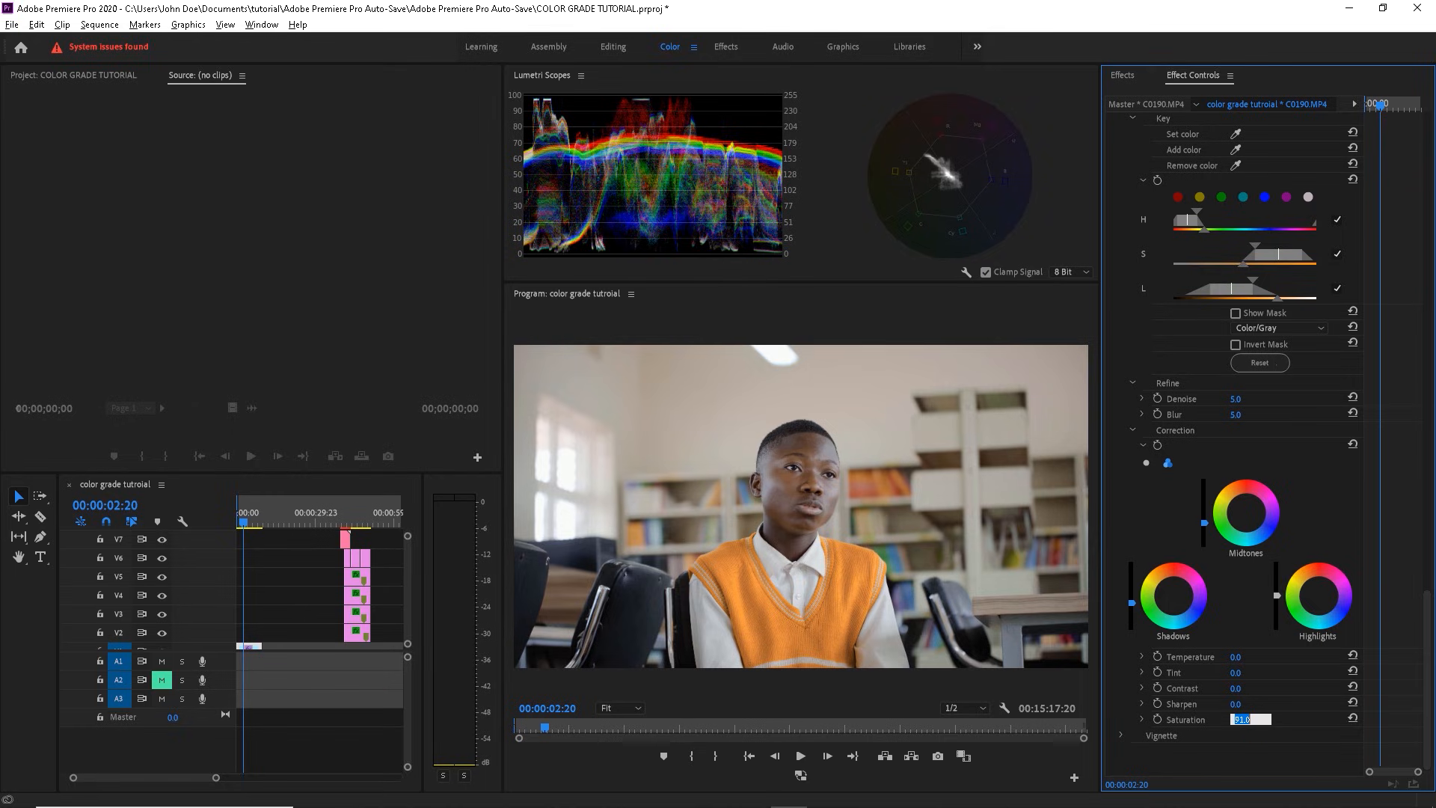
key("Return")
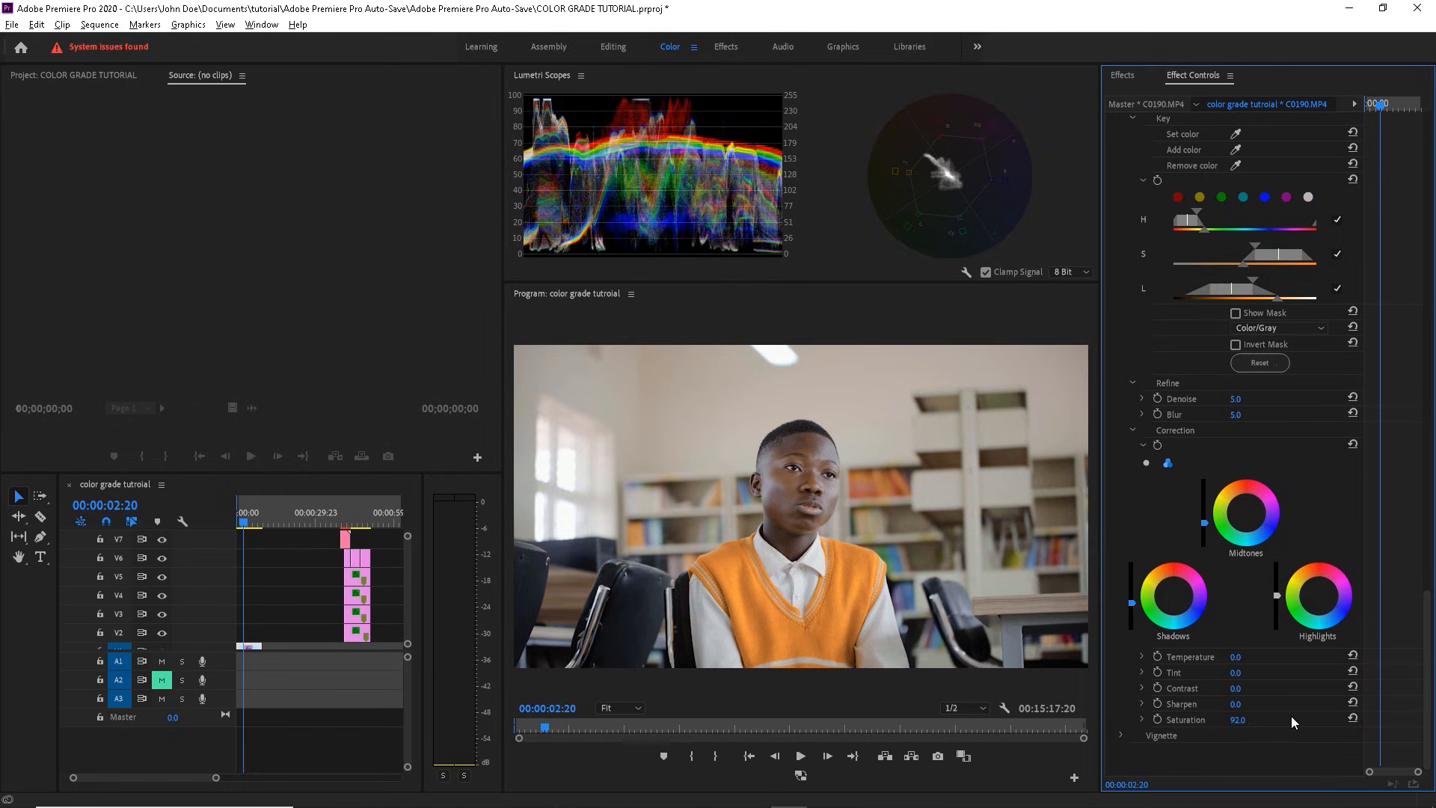
Step: Lower the vest correction's Saturation one more unit and darken its Midtones luminance slightly
left_click(1244, 722)
key("Down")
key("Return")
left_click_drag(1204, 521, 1204, 525)
Step: Turn the HSL Secondary correction off and back on to compare its effect on the vest
scroll(1281, 511, "up", 5)
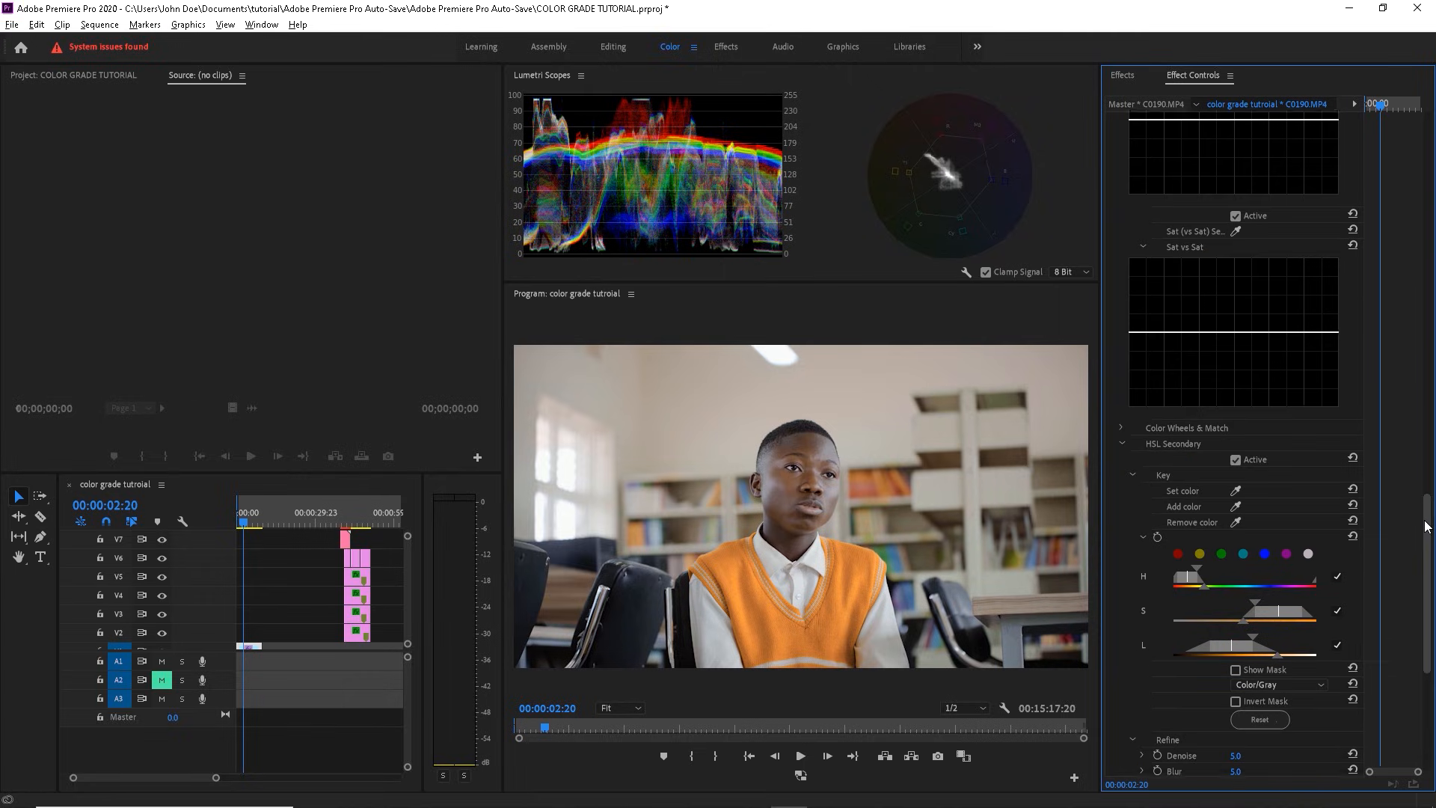
left_click(1247, 464)
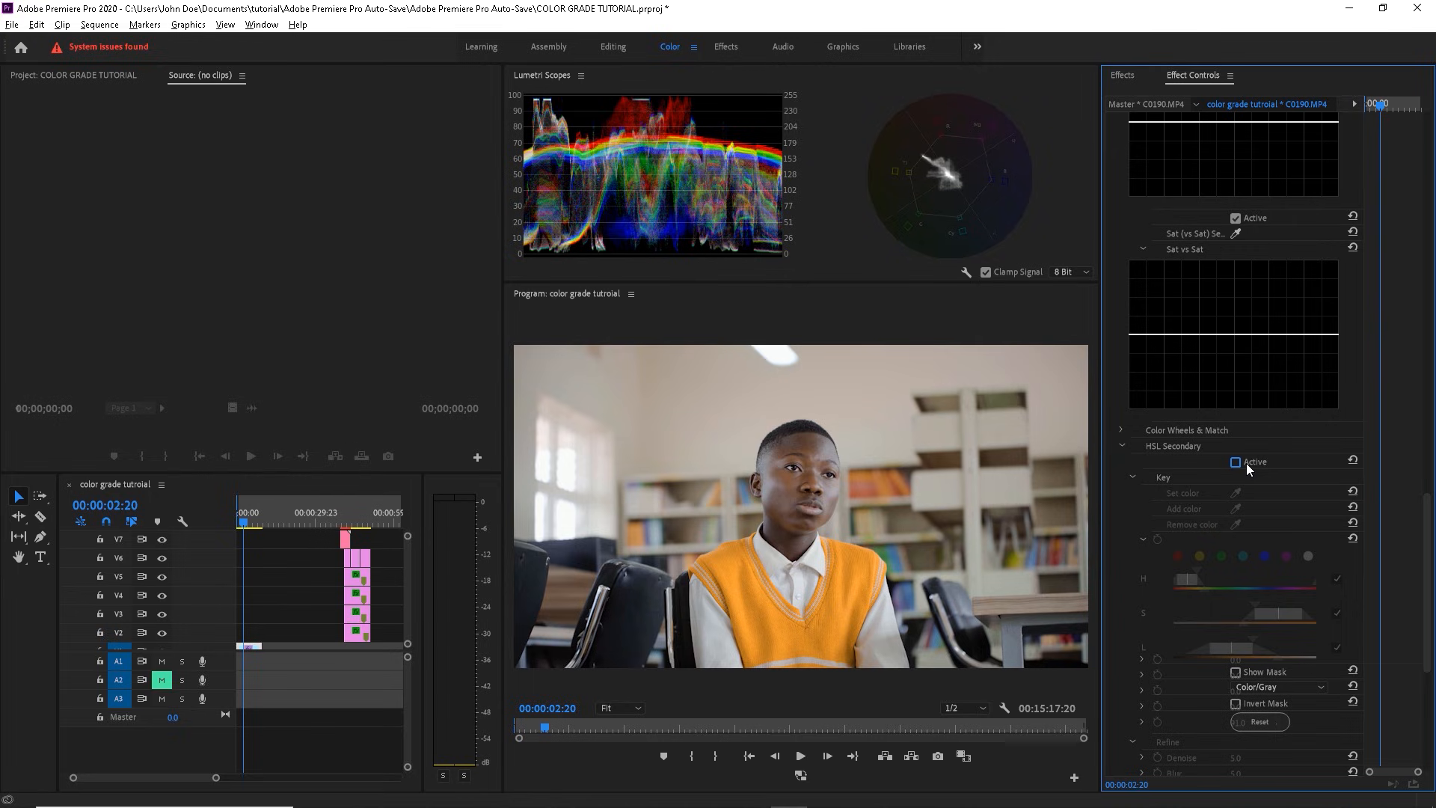
left_click(1246, 463)
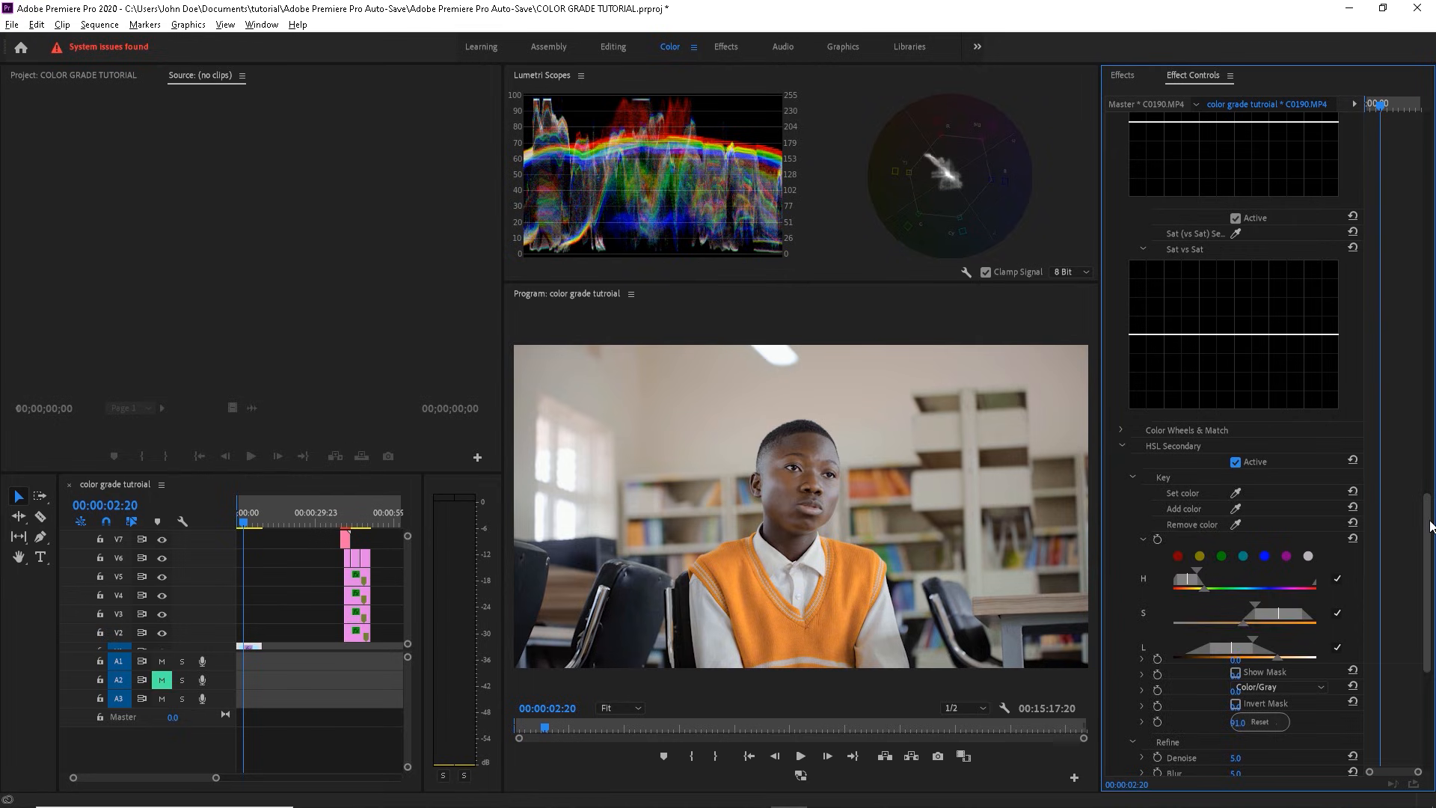
Step: Set the HSL Secondary correction's Saturation to 87.5 for the vest
scroll(1427, 523, "down", 1)
scroll(1281, 524, "down", 5)
left_click(1241, 719)
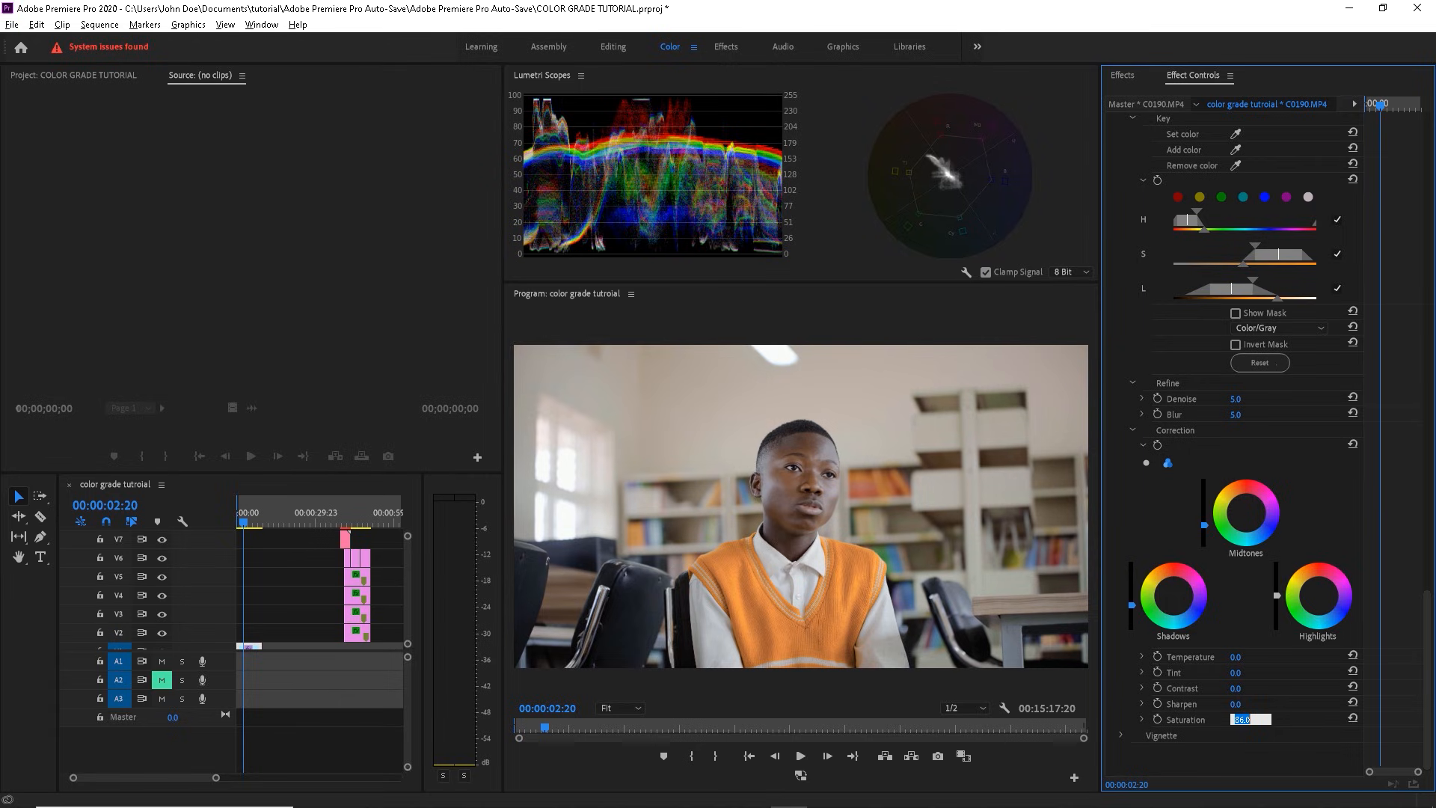
key("Up")
type("87")
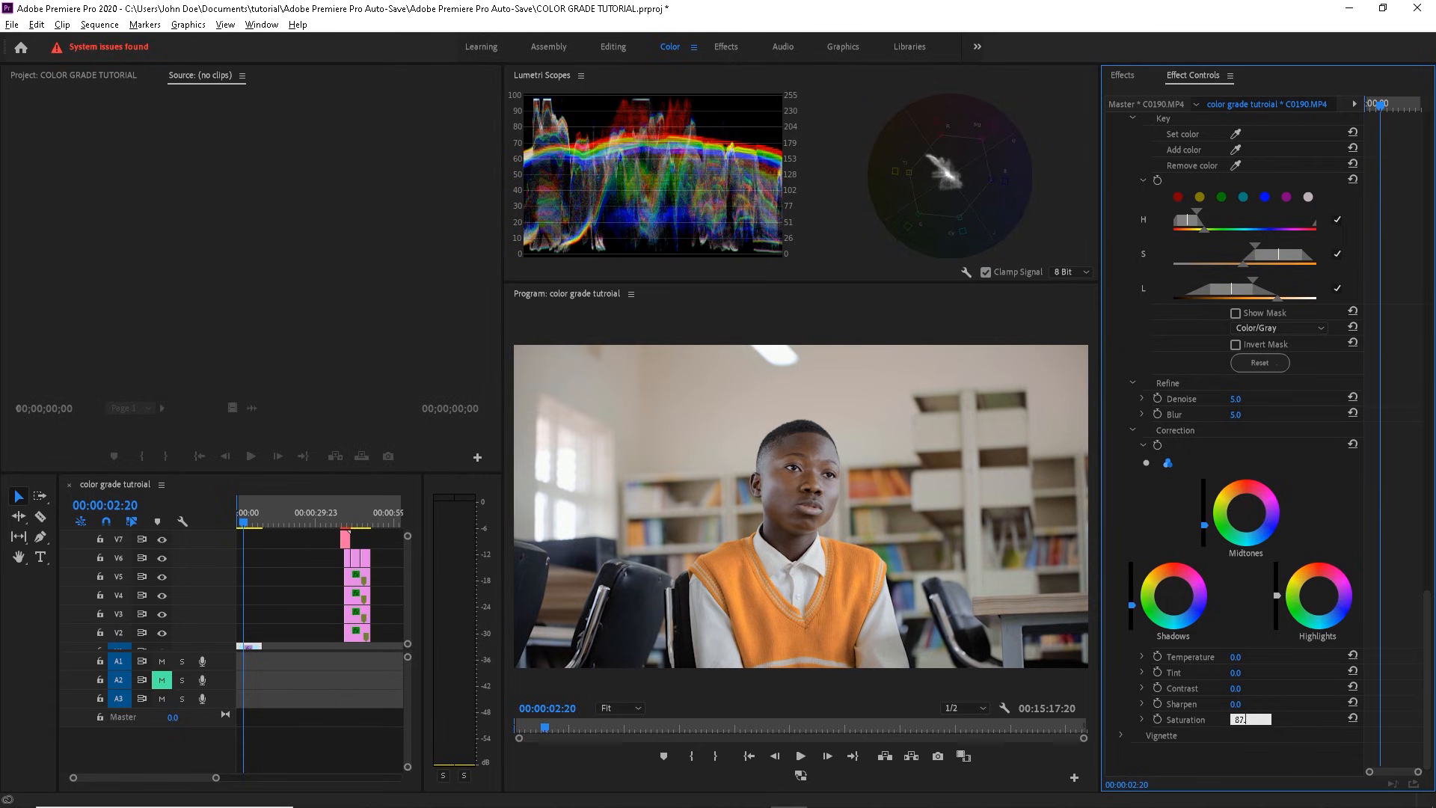
type(".5")
key("Return")
Step: Collapse the Lumetri Color settings and switch each of the two effects off and on to compare the grade with and without it
left_click_drag(1426, 648, 1402, 313)
left_click_drag(1220, 551, 1222, 550)
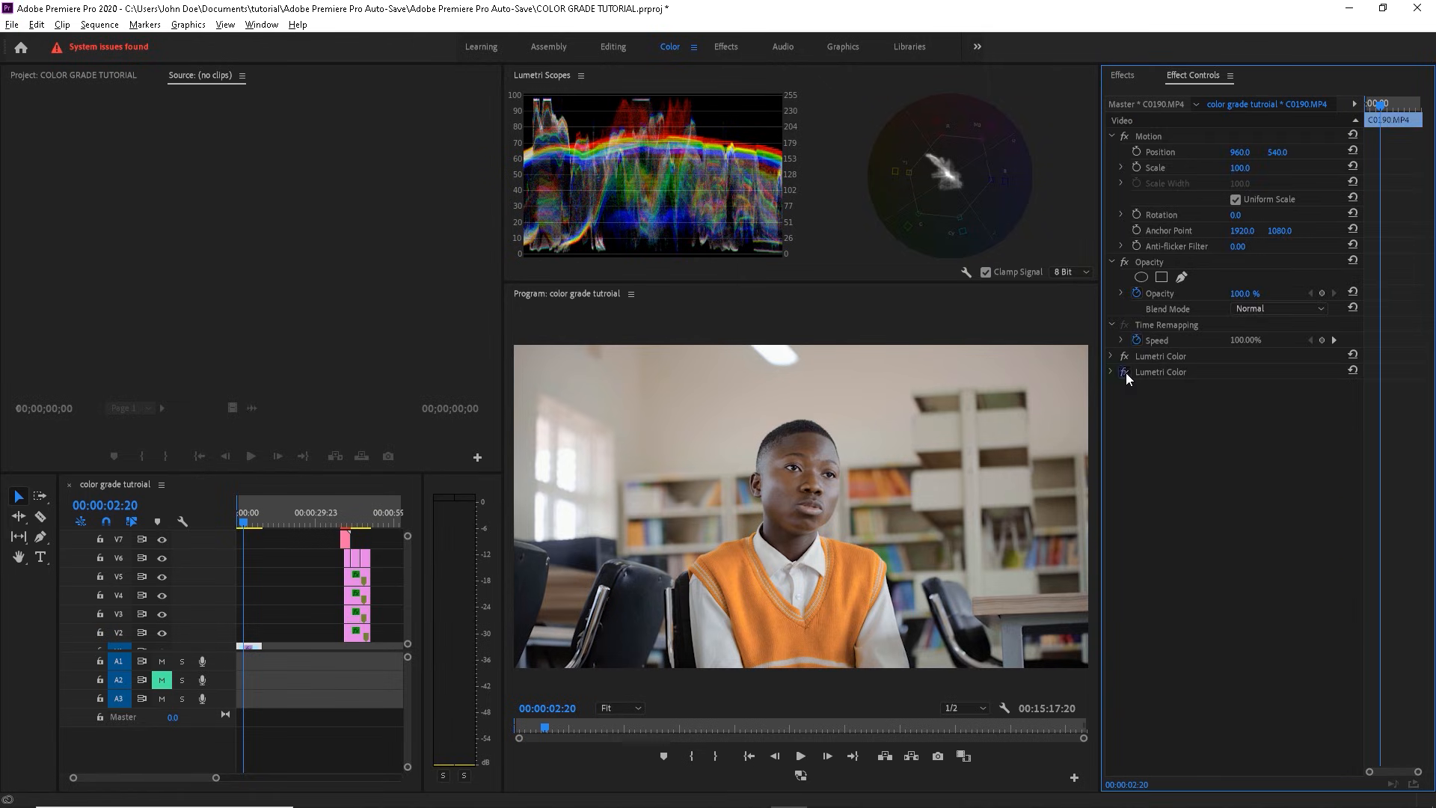
left_click(1124, 372)
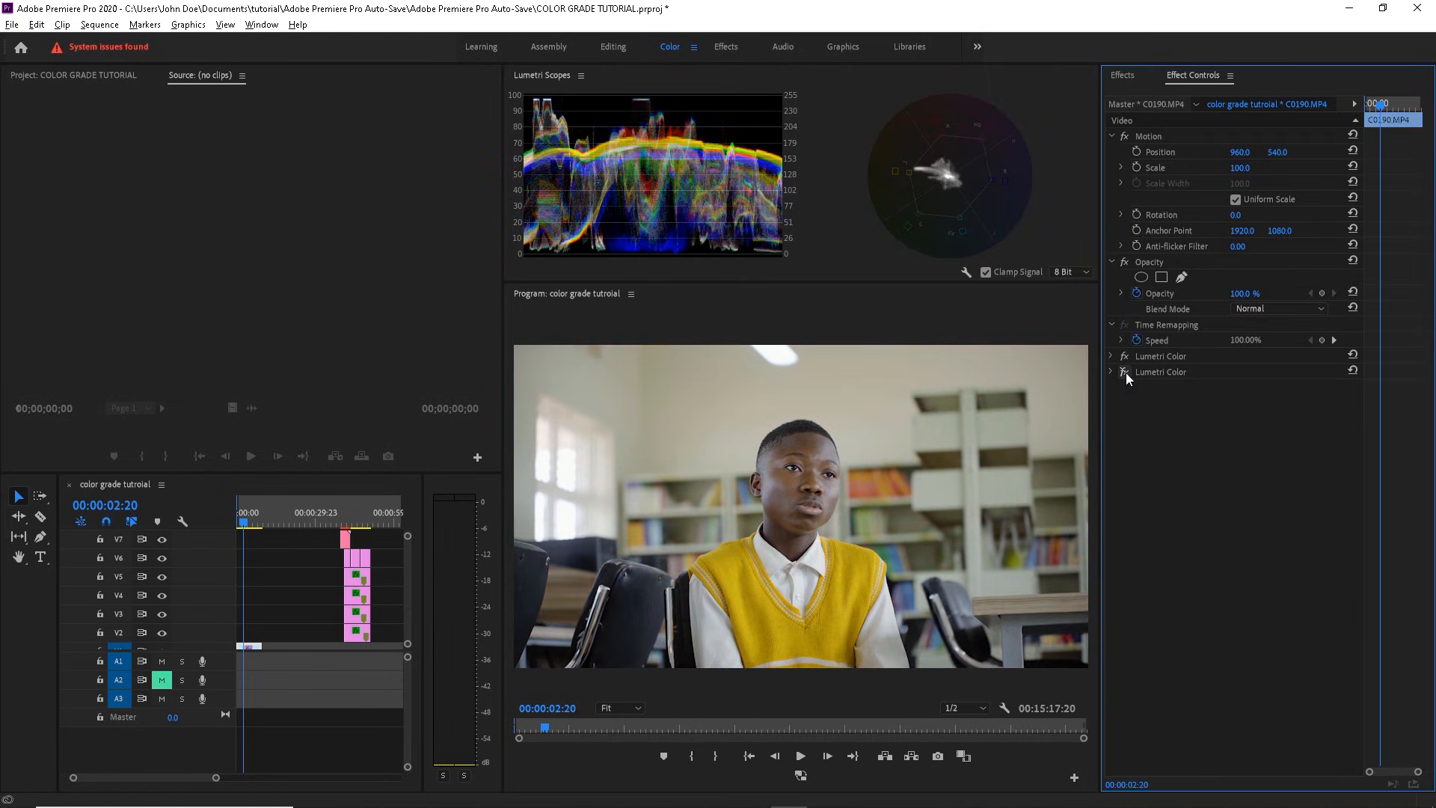
left_click(1125, 372)
left_click(1124, 372)
left_click(1124, 372)
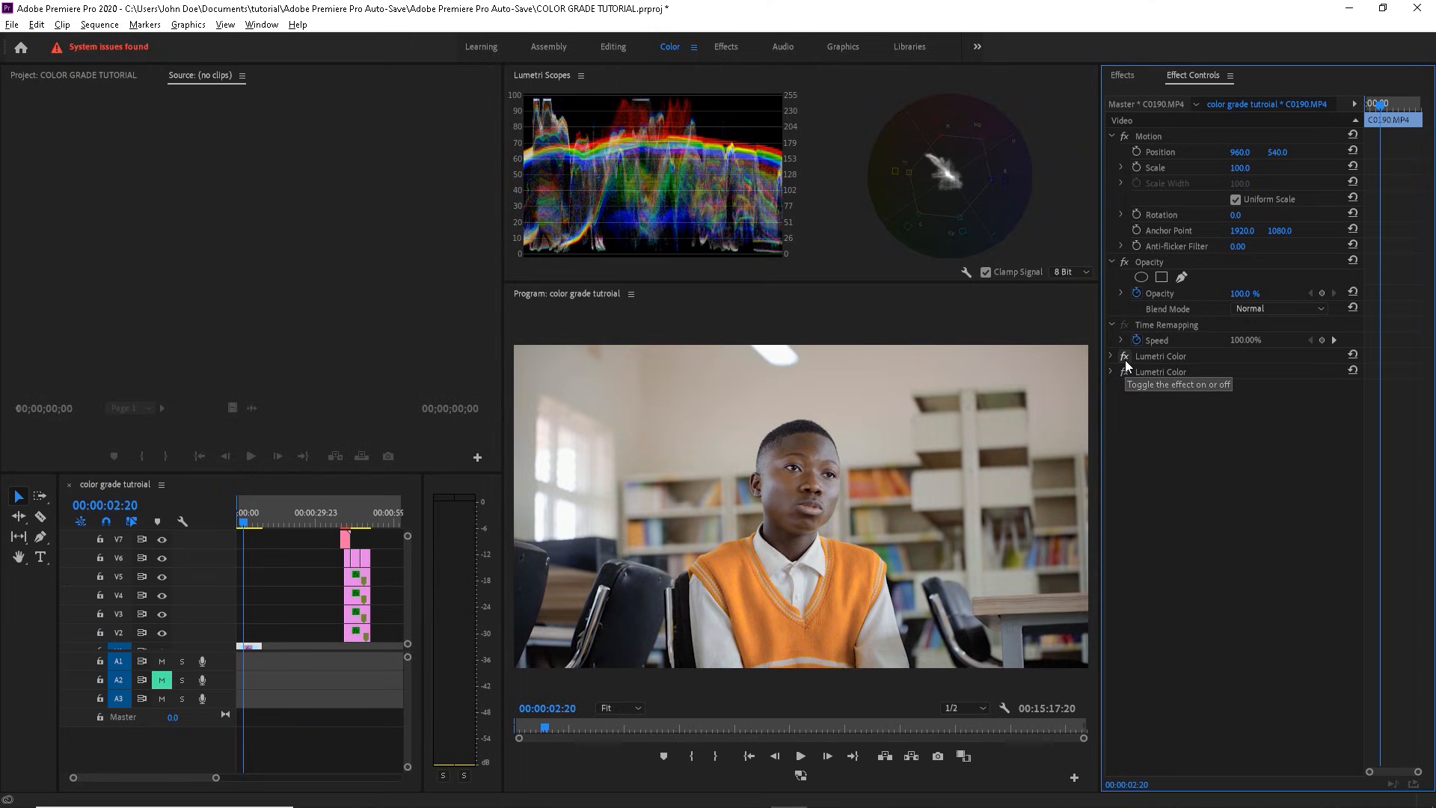
left_click(1125, 359)
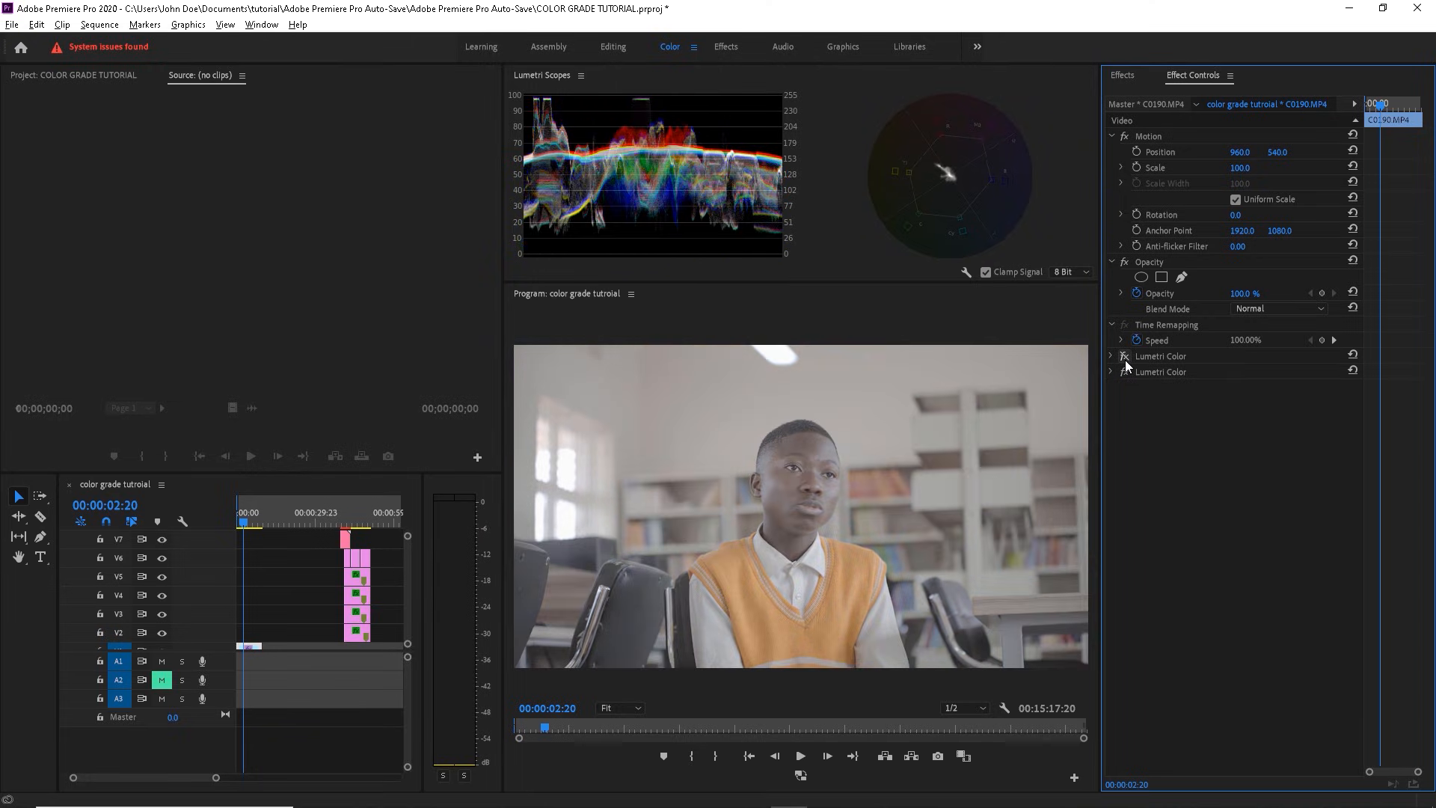
left_click(1125, 359)
Step: Rename the first Lumetri Color effect on the clip as "slog corrected"
left_click(1179, 357)
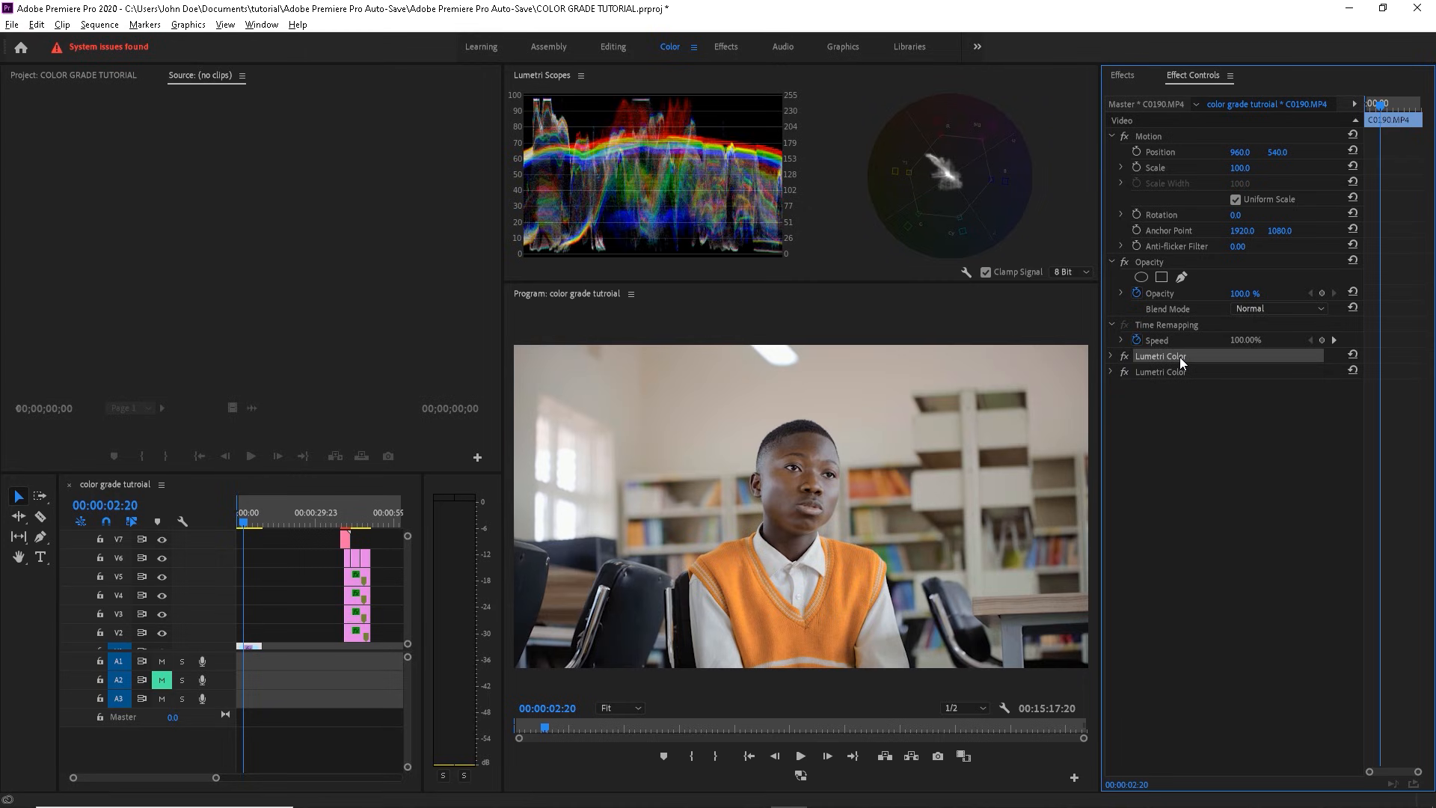
right_click(1179, 356)
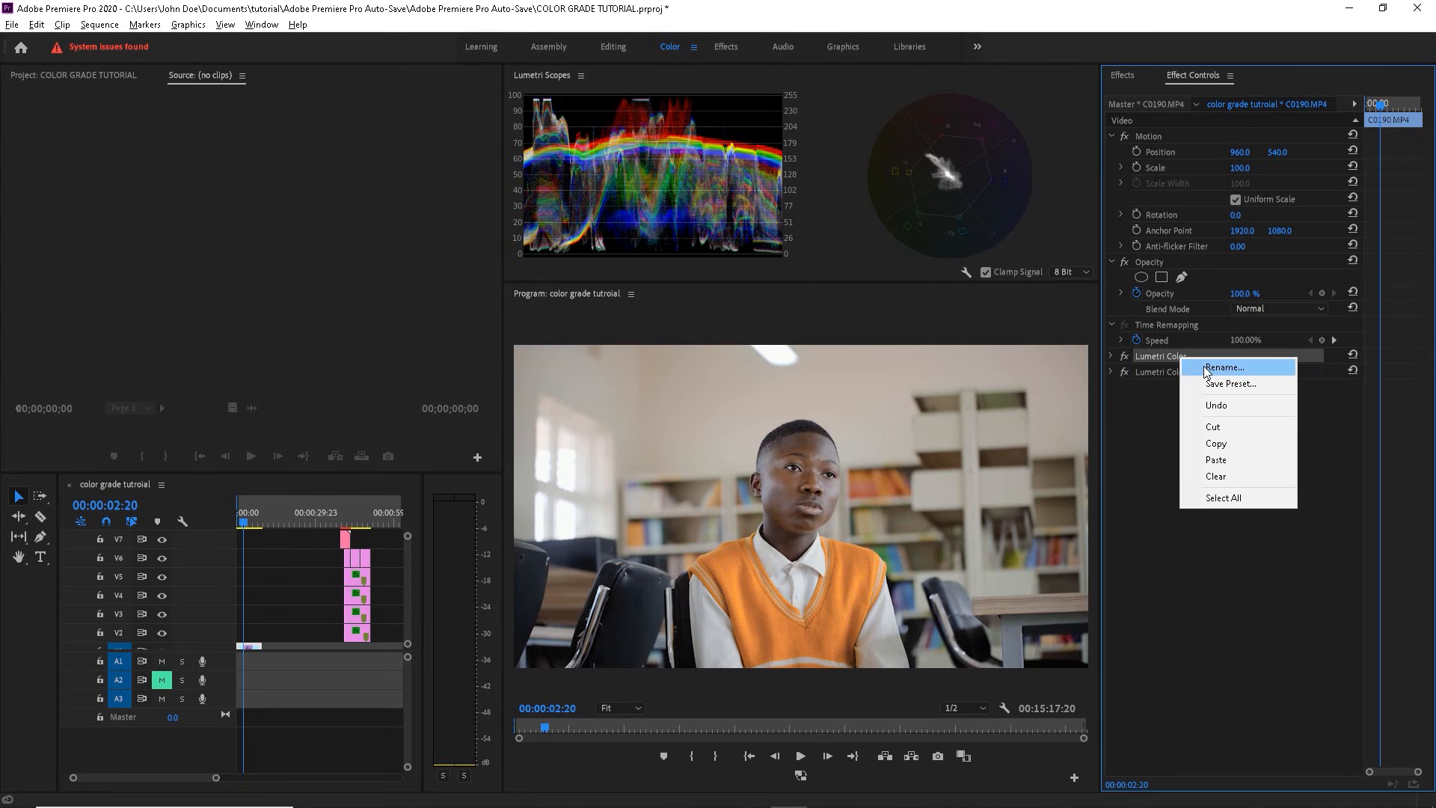
left_click(1207, 368)
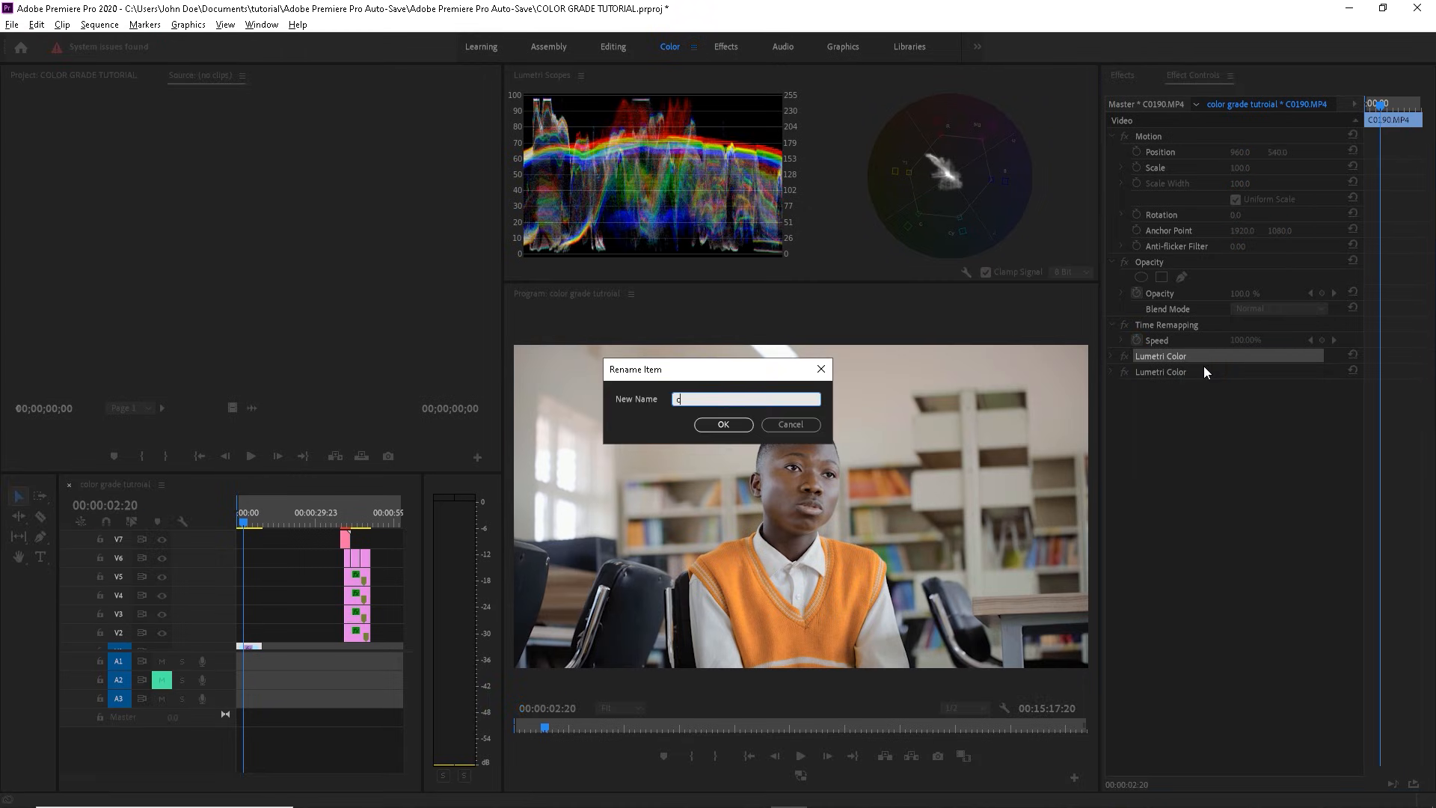
type("slog corrected")
key("Return")
Step: Rename the second Lumetri Color effect on the clip as "color adjustments"
right_click(1205, 370)
left_click(1208, 383)
type("color adjustment")
key("BackSpace")
key("BackSpace")
key("BackSpace")
key("BackSpace")
type("ment")
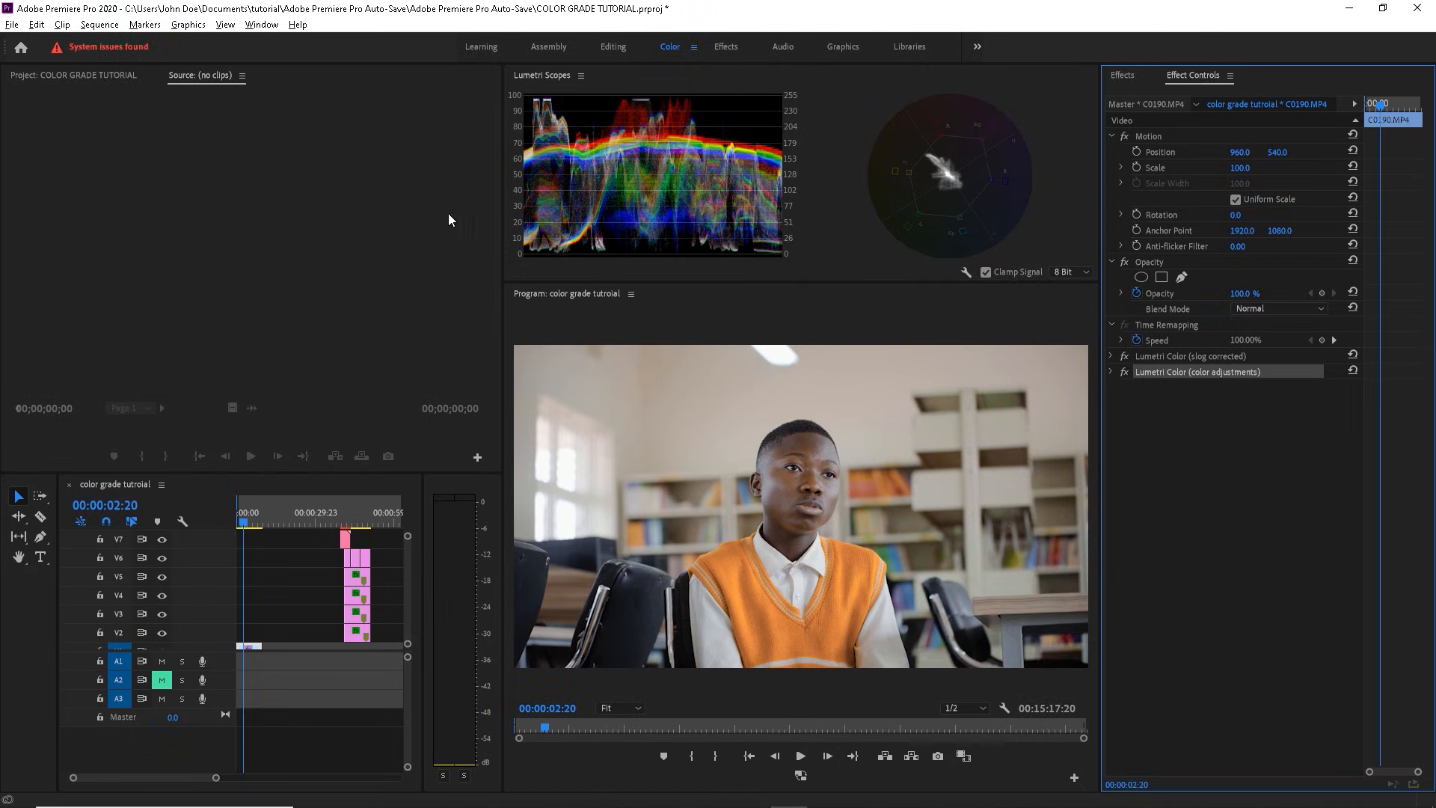
left_click(1126, 373)
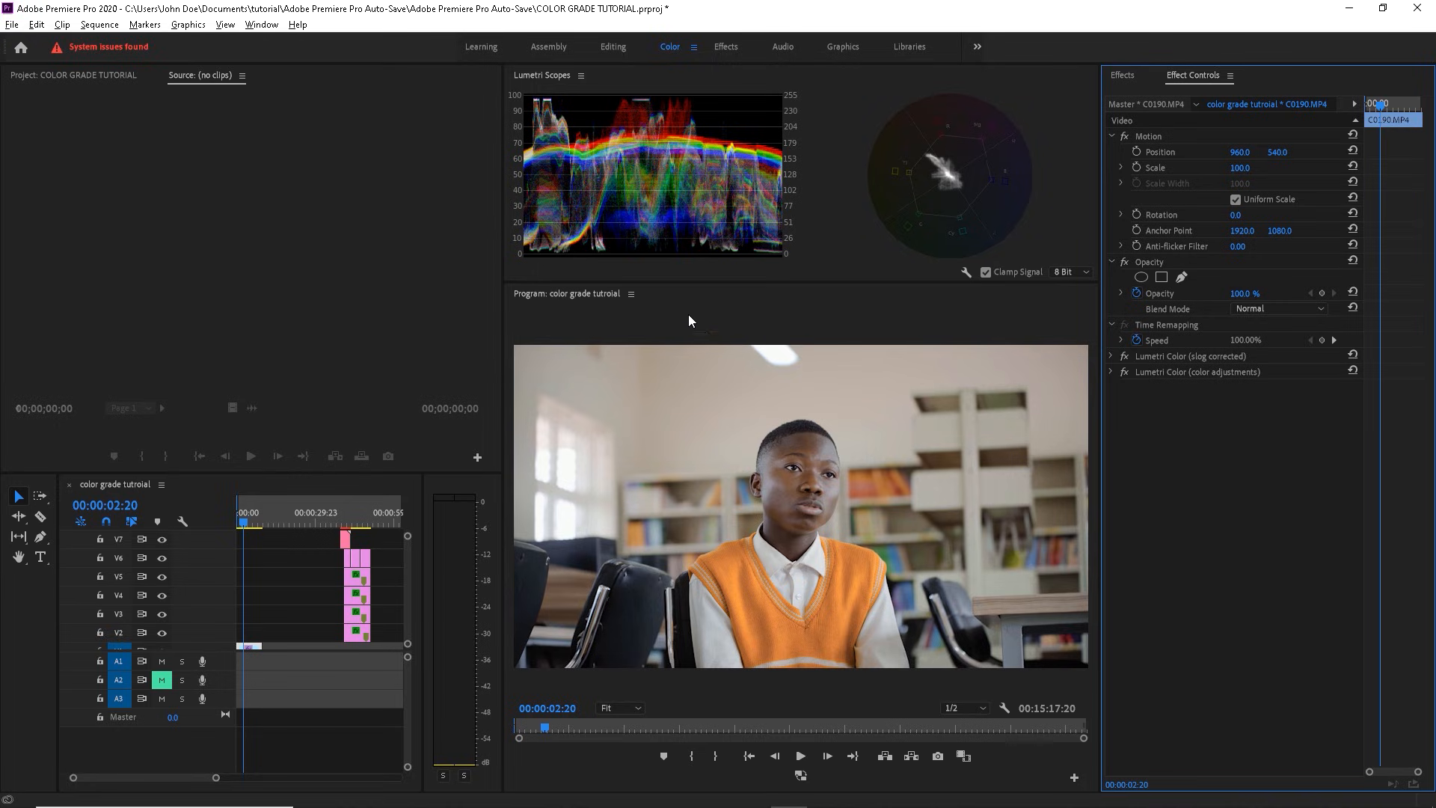
Step: Create a new adjustment layer with the default settings and place it on track V2 above the classroom clip
left_click(92, 73)
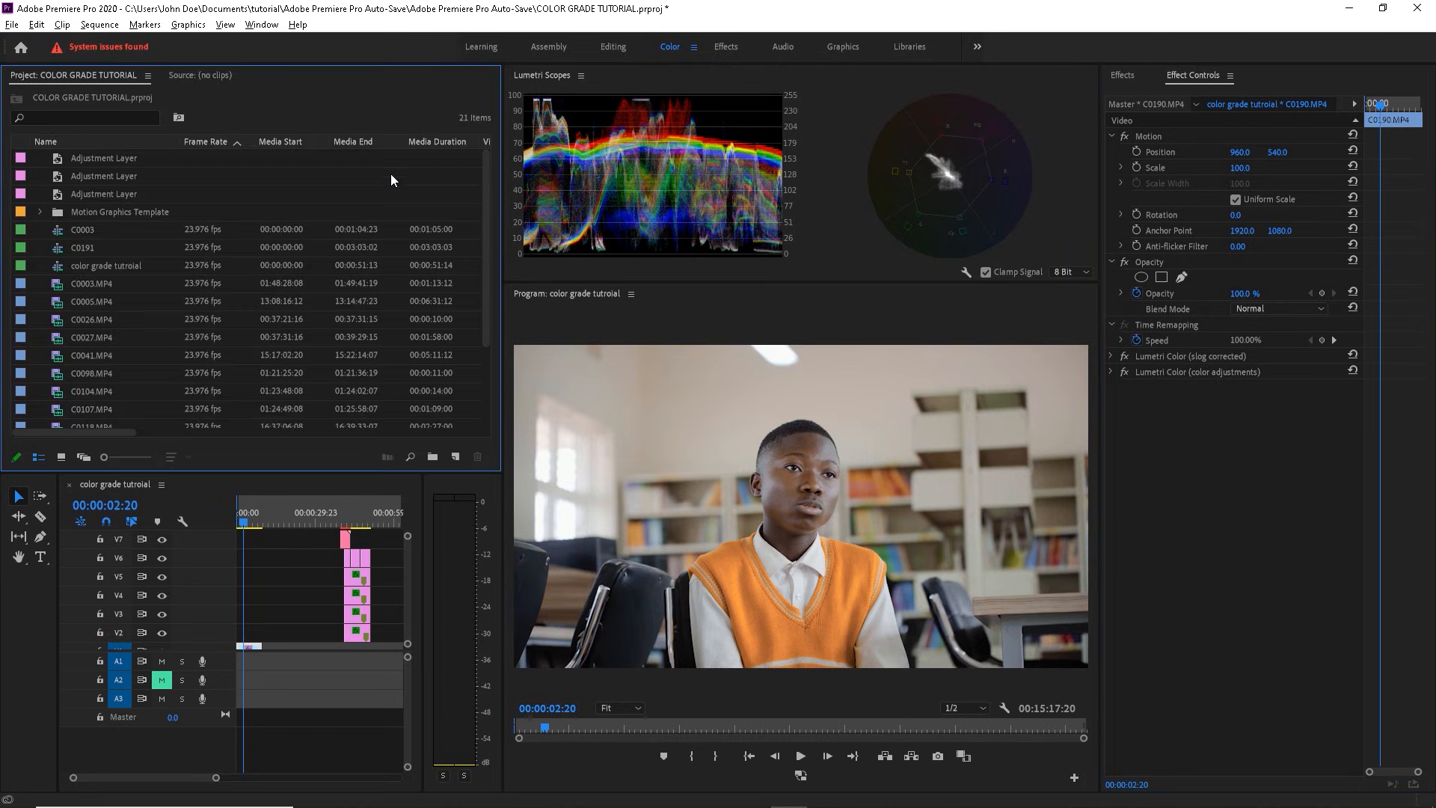
left_click(455, 457)
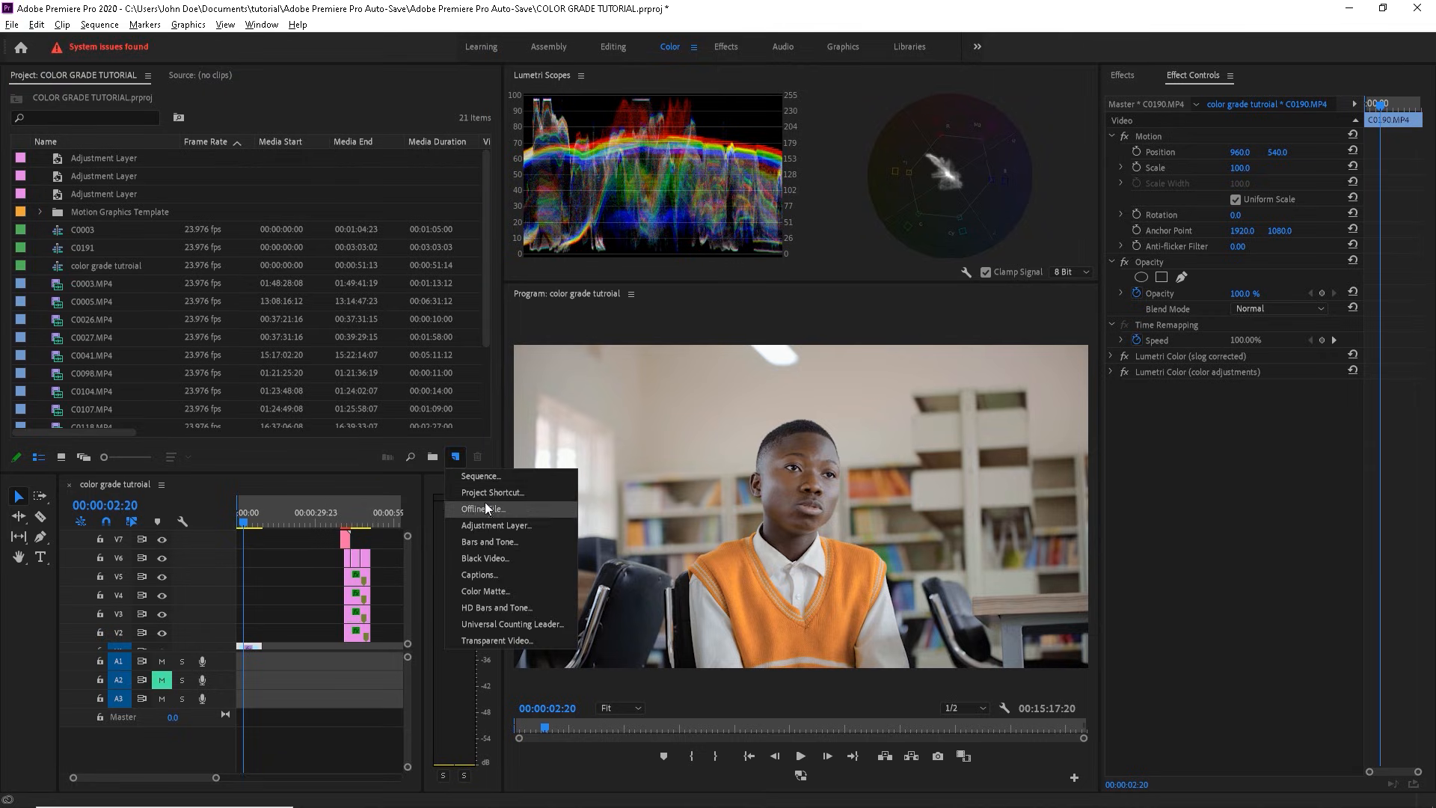
left_click(496, 525)
key("Return")
left_click_drag(292, 514, 271, 617)
Step: Find the Lumetri Color effect and apply it to the new adjustment layer on V2
left_click(1122, 75)
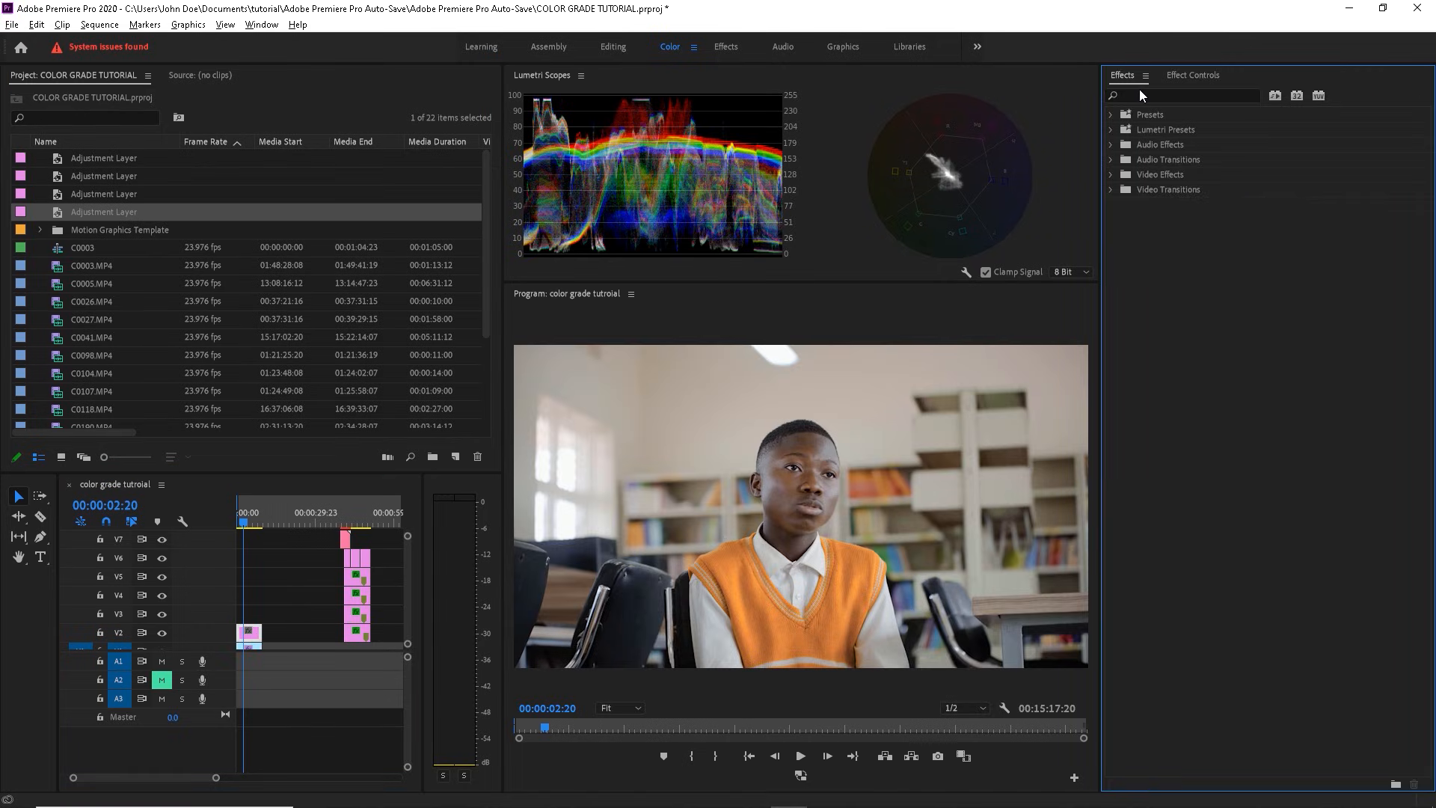
left_click(1142, 94)
type("lume")
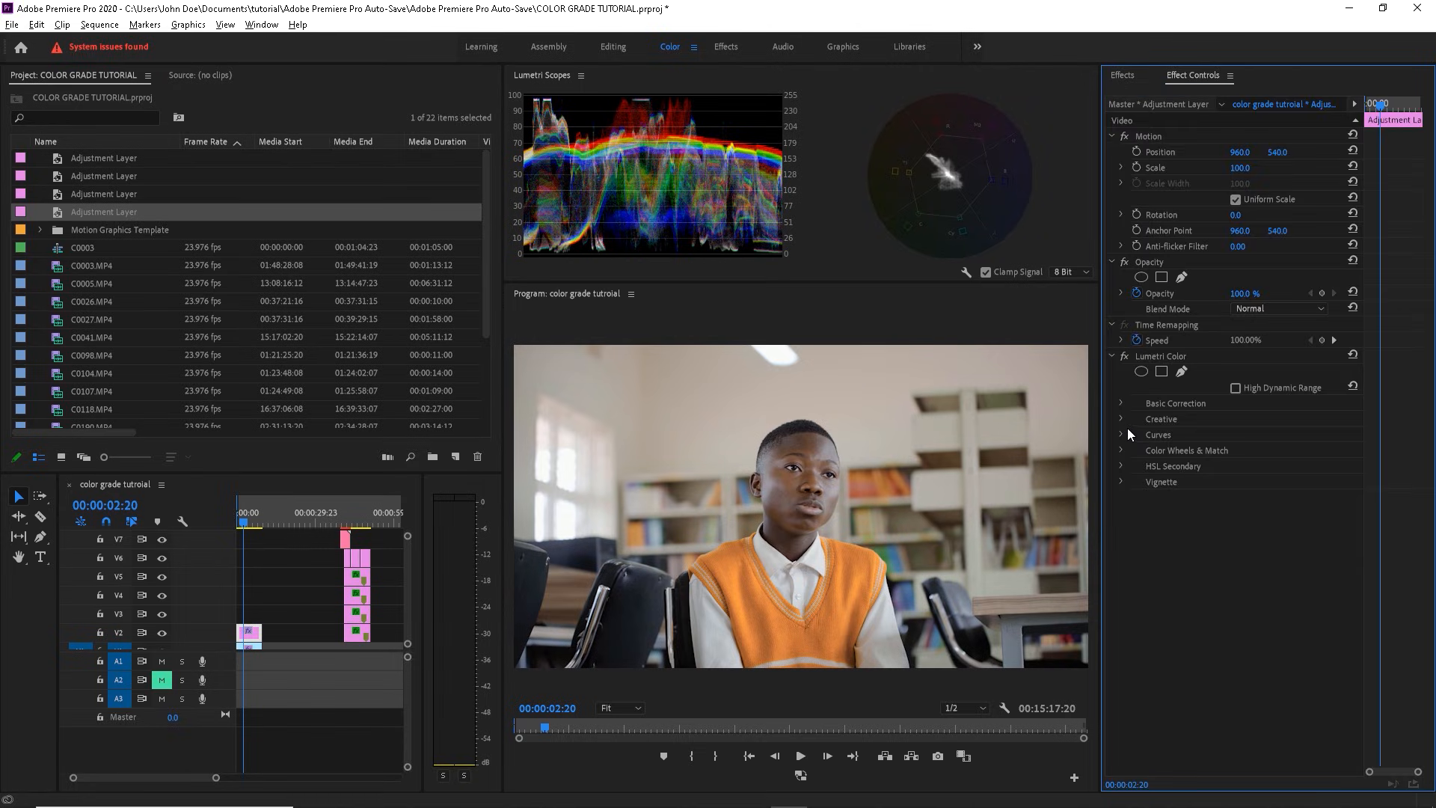
Step: Shape the adjustment layer's master RGB curve with highlight, midtone and shadow points, lowering the shadows and lifting the black point
left_click(1121, 435)
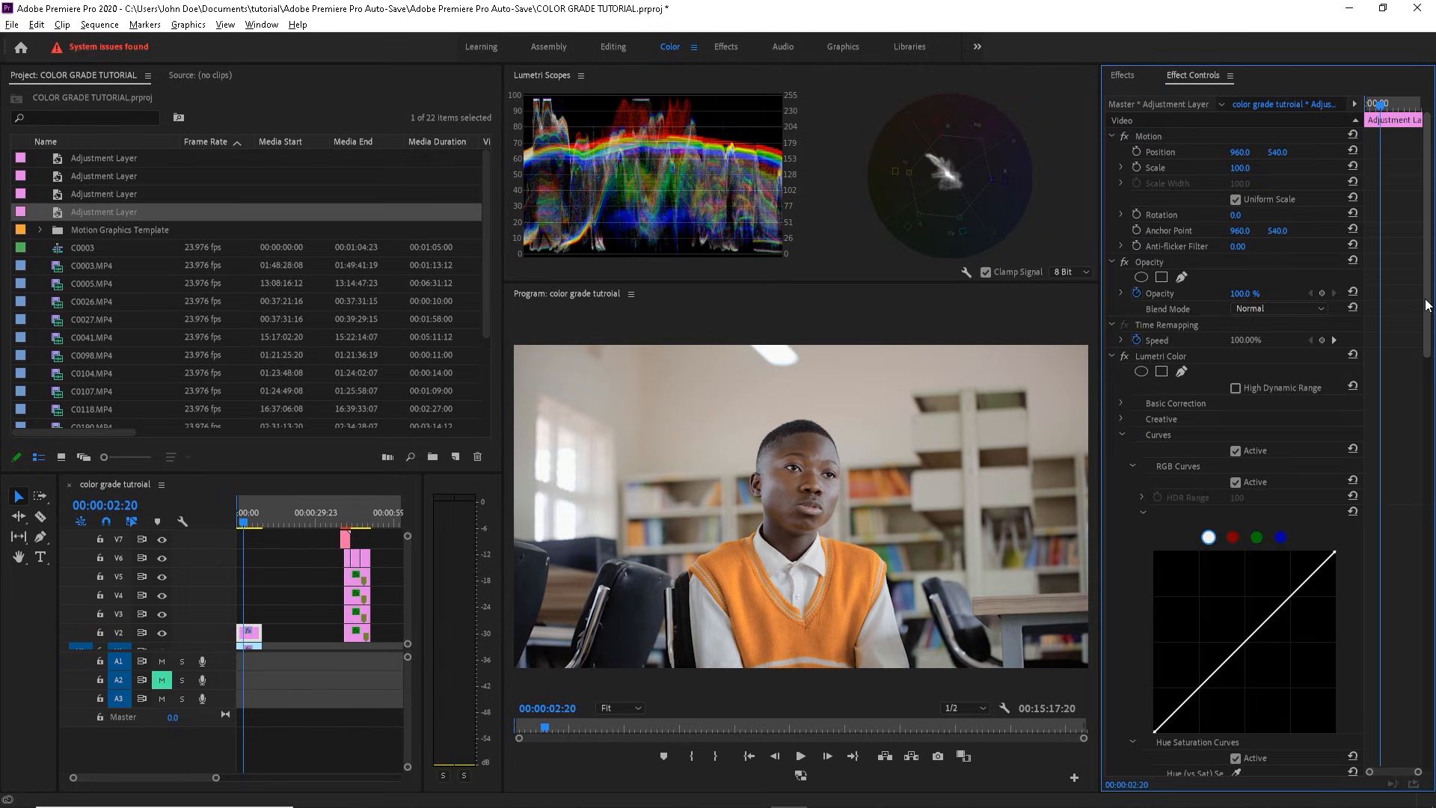
left_click_drag(1426, 307, 1420, 384)
left_click(1291, 385)
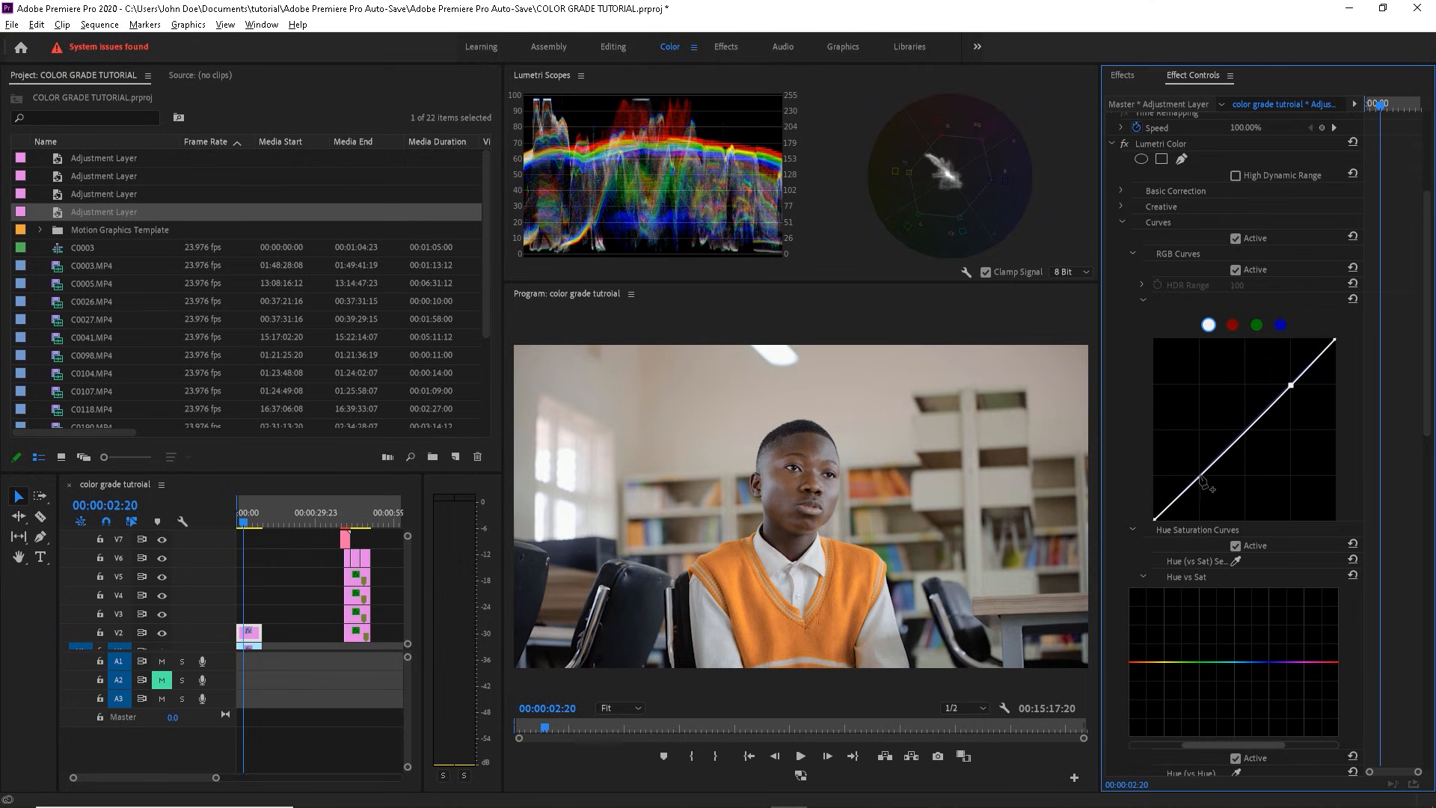
left_click_drag(1242, 434, 1245, 430)
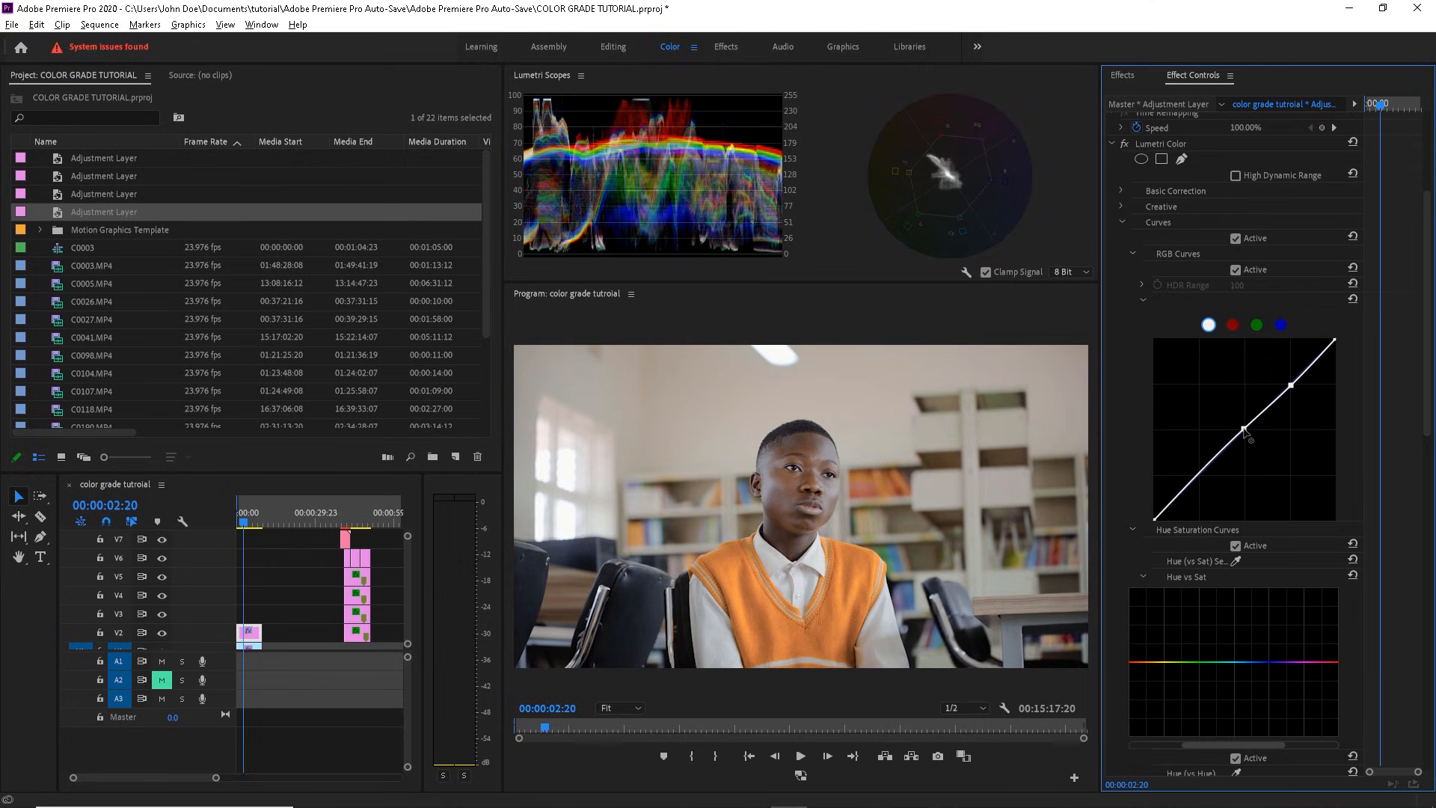
left_click(1180, 496)
left_click_drag(1180, 496, 1182, 498)
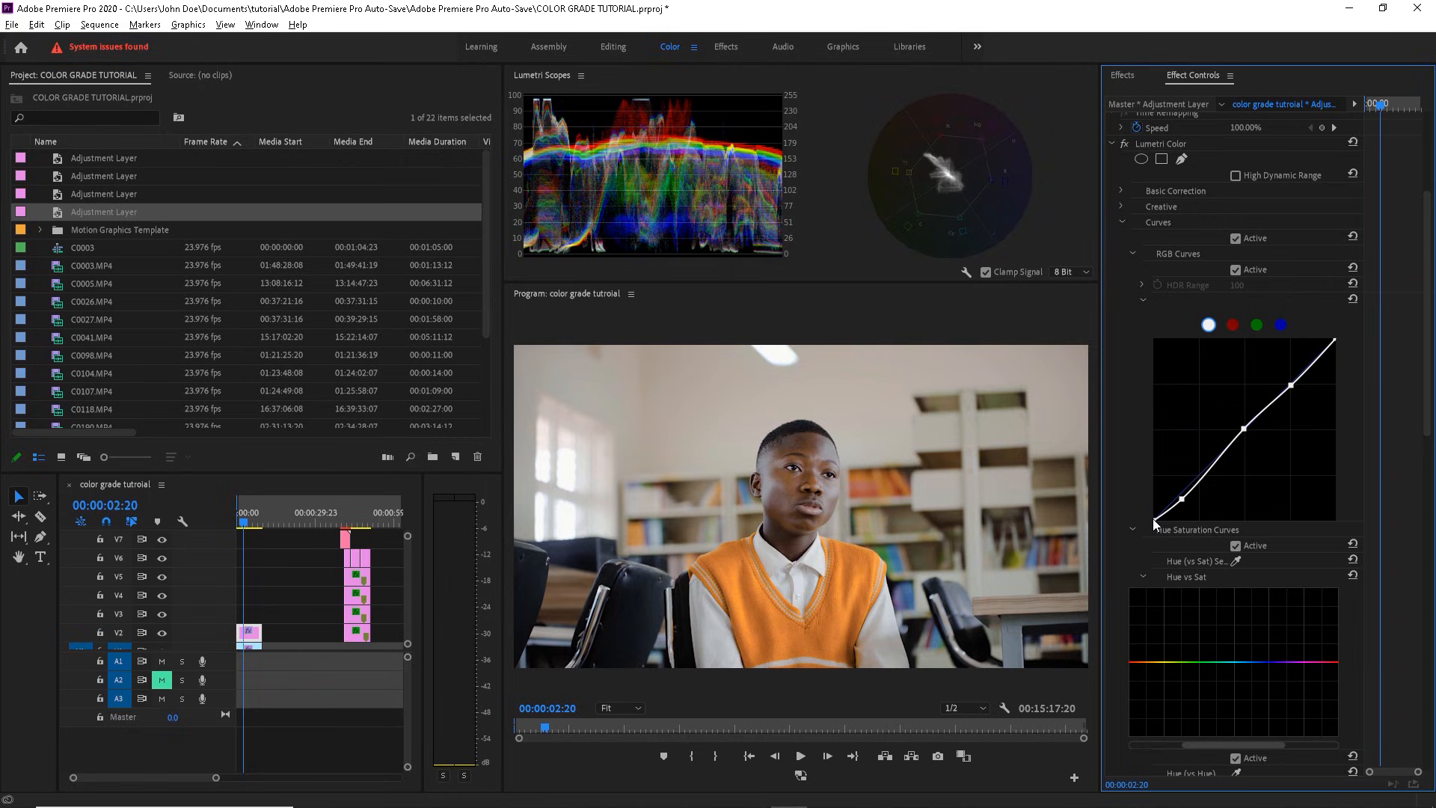
left_click_drag(1155, 519, 1146, 514)
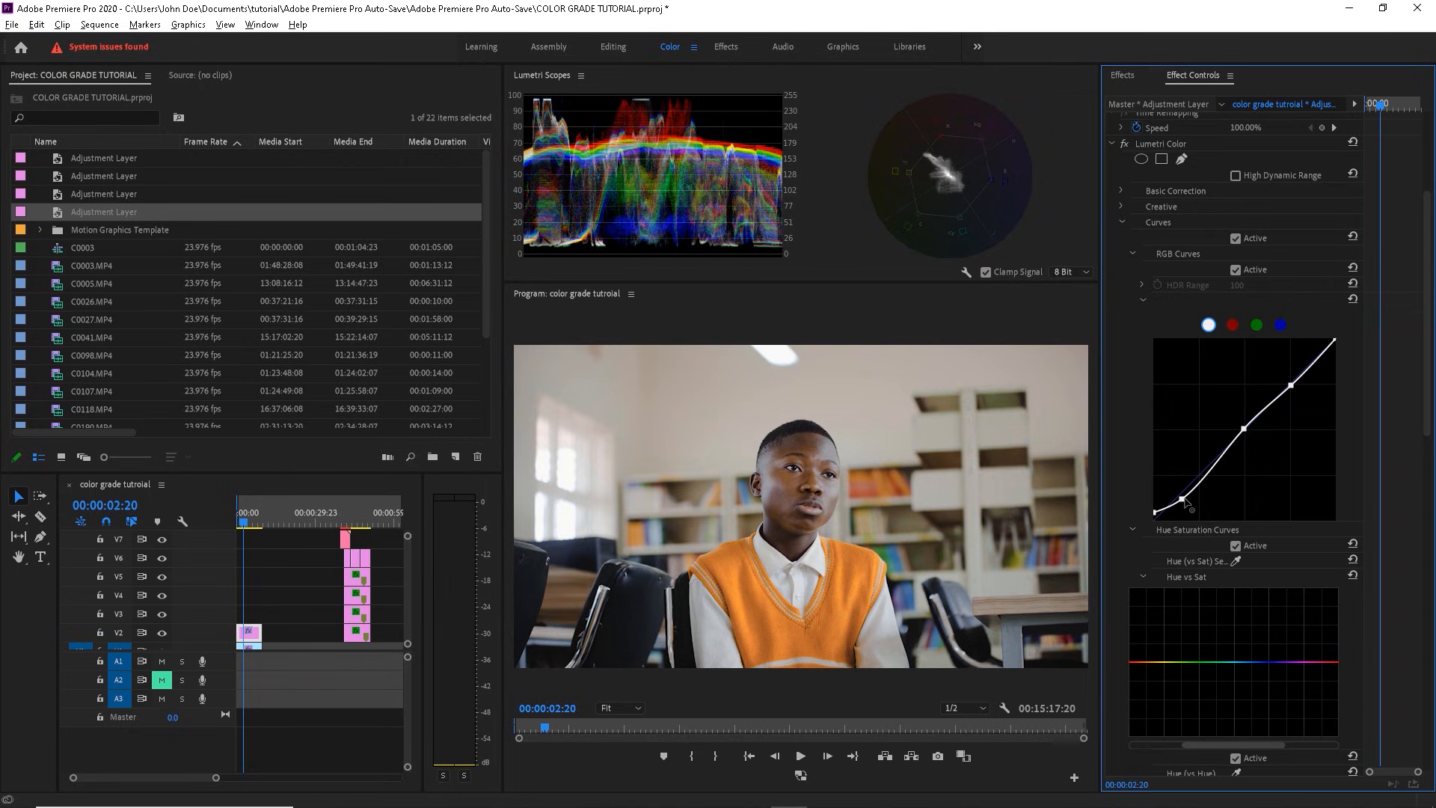
left_click_drag(1183, 499, 1183, 505)
left_click_drag(1155, 513, 1154, 509)
Step: Shape the blue RGB curve with highlight, midtone and shadow points, pulling down the shadows and slightly raising the black point
left_click(1281, 325)
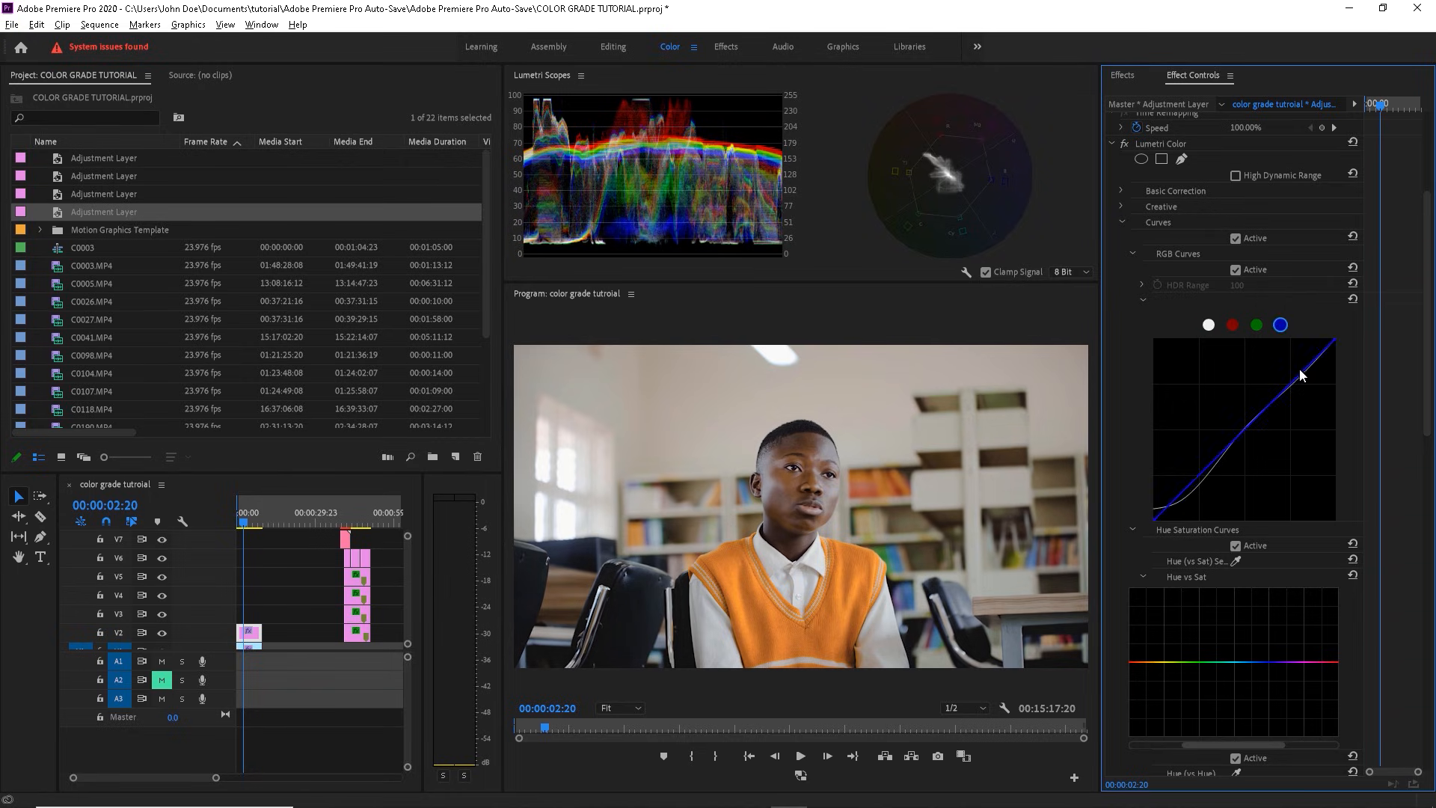
left_click_drag(1292, 381, 1288, 387)
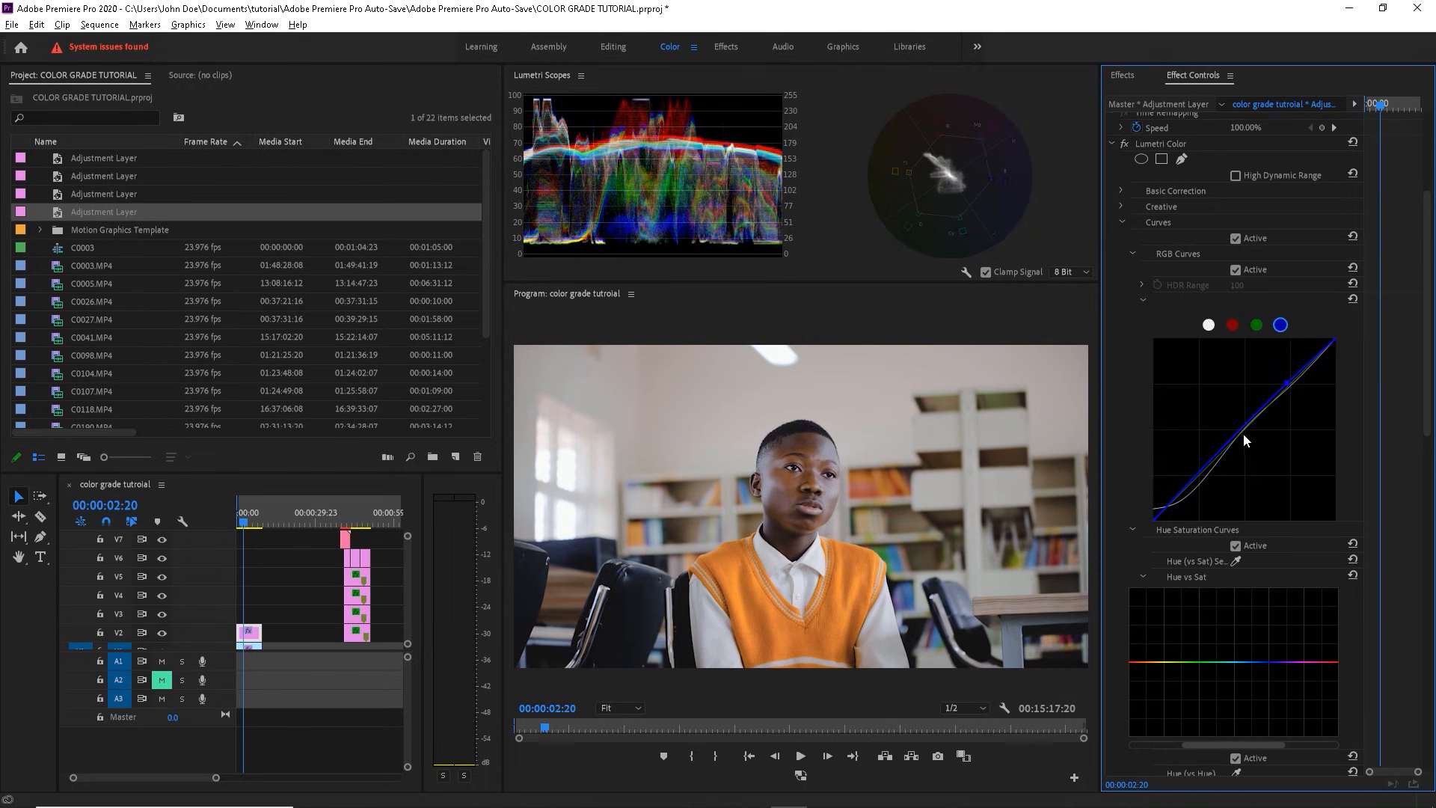
left_click_drag(1244, 437, 1245, 436)
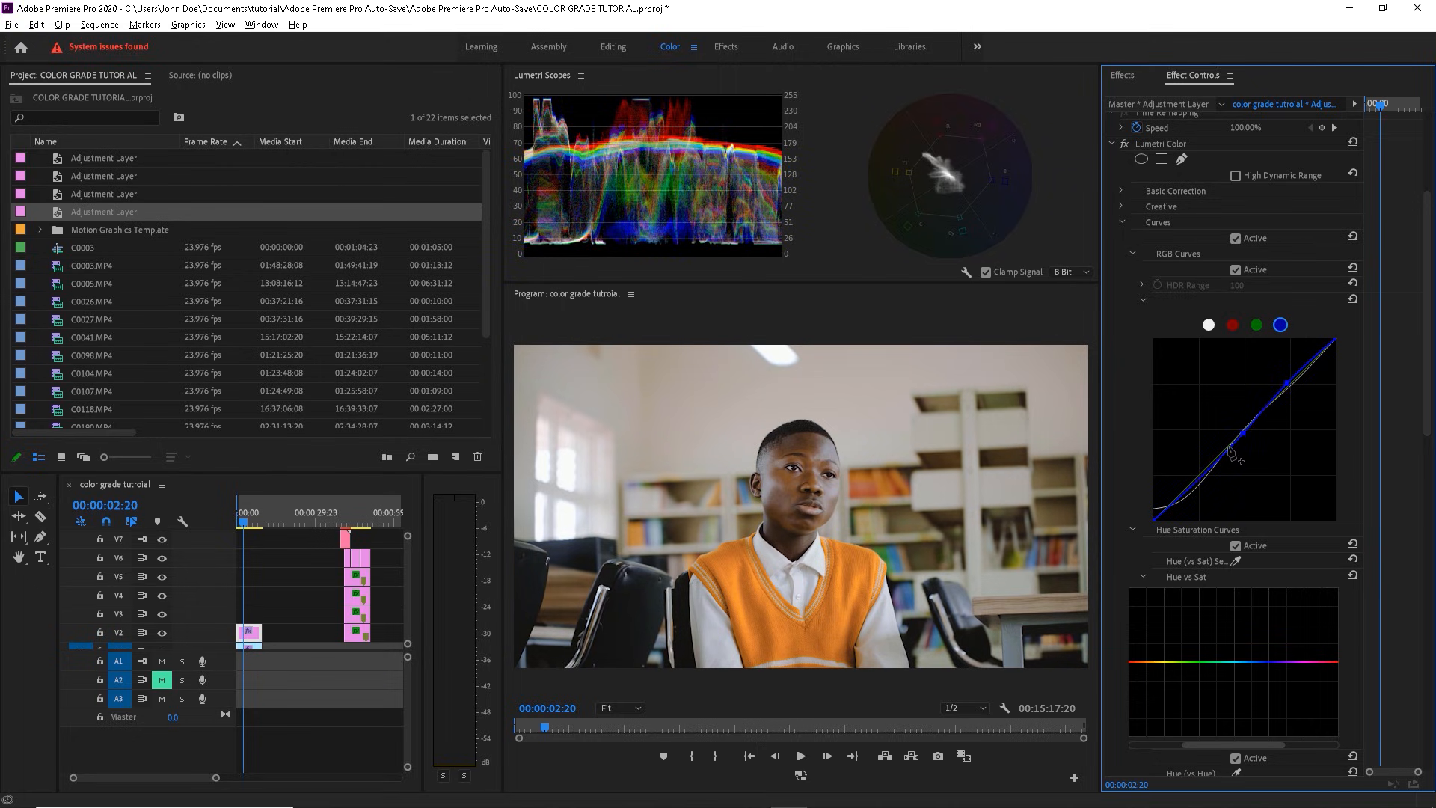
left_click(1200, 483)
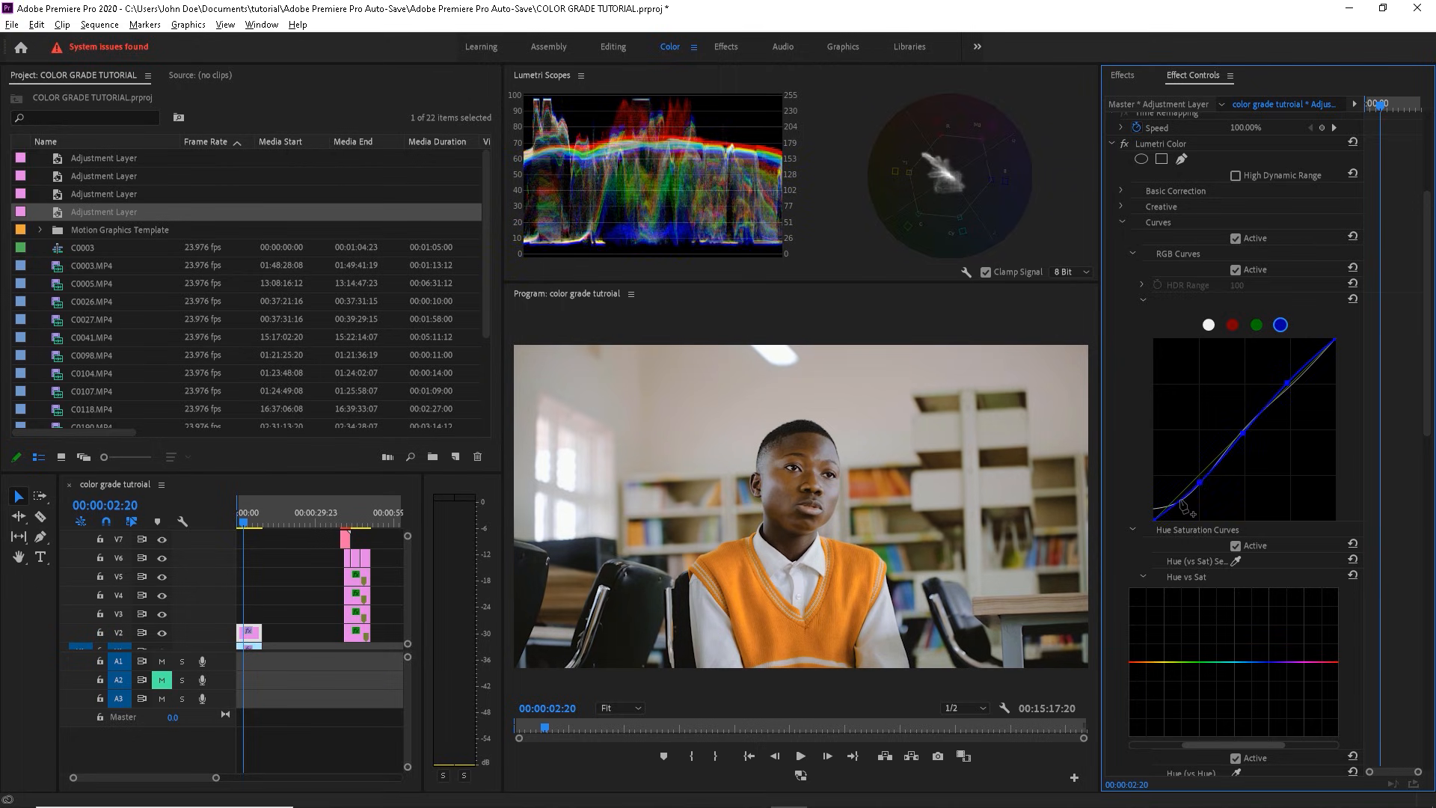
left_click_drag(1180, 500, 1154, 510)
Step: Add highlight, midtone and shadow points to the red RGB curve, fine-tune the shadow point and lift the black point slightly
left_click(1233, 324)
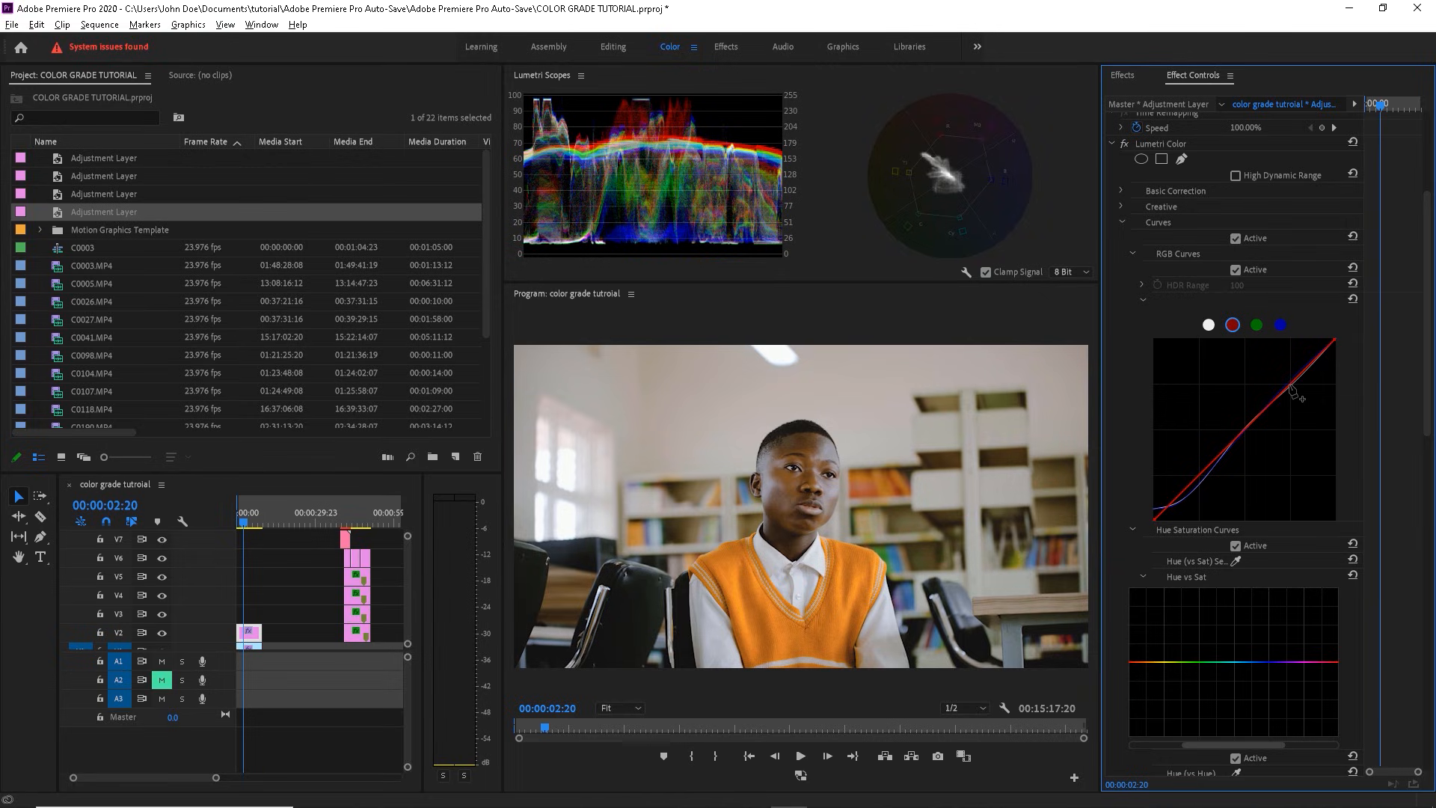
left_click(1291, 384)
left_click(1243, 429)
left_click(1199, 477)
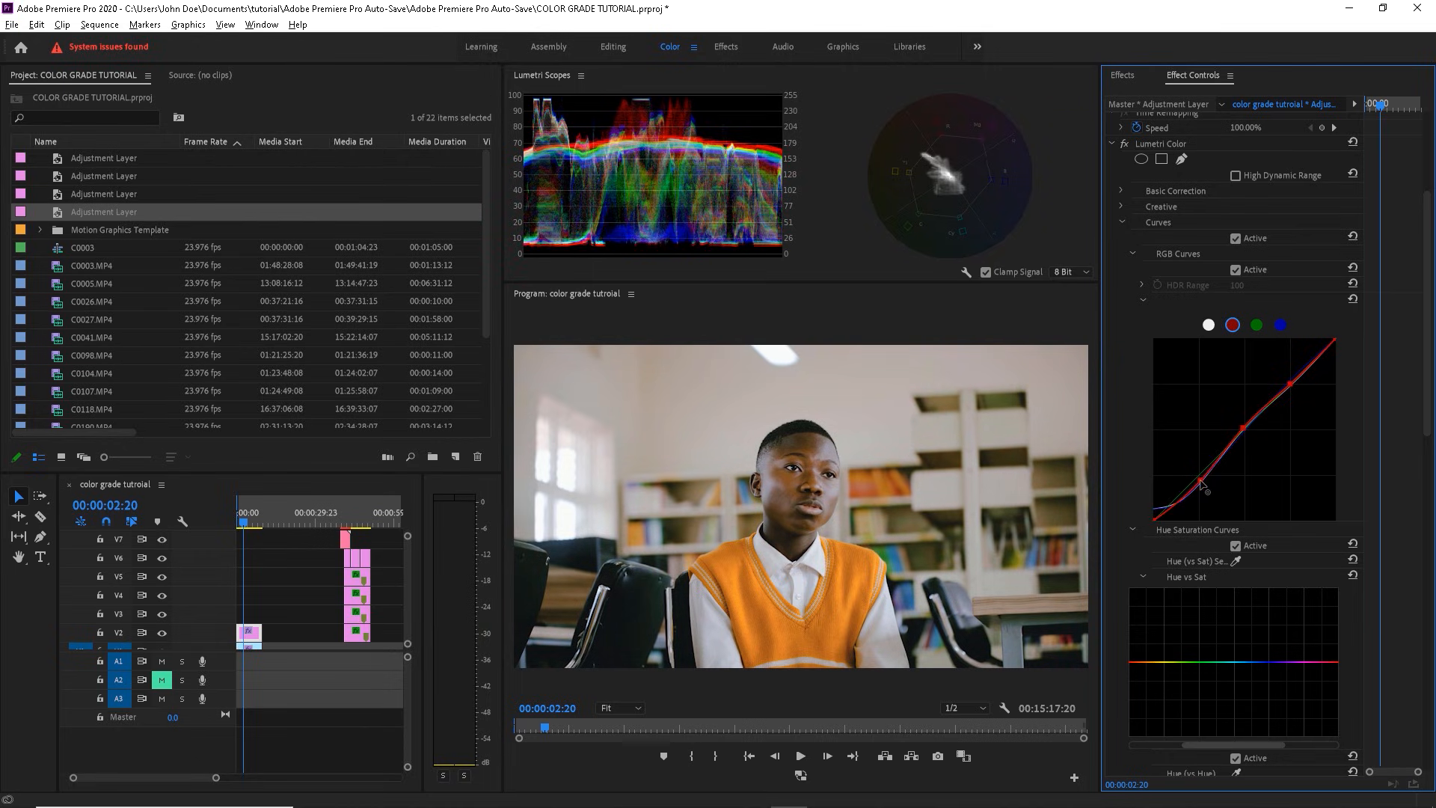
left_click_drag(1199, 478, 1201, 478)
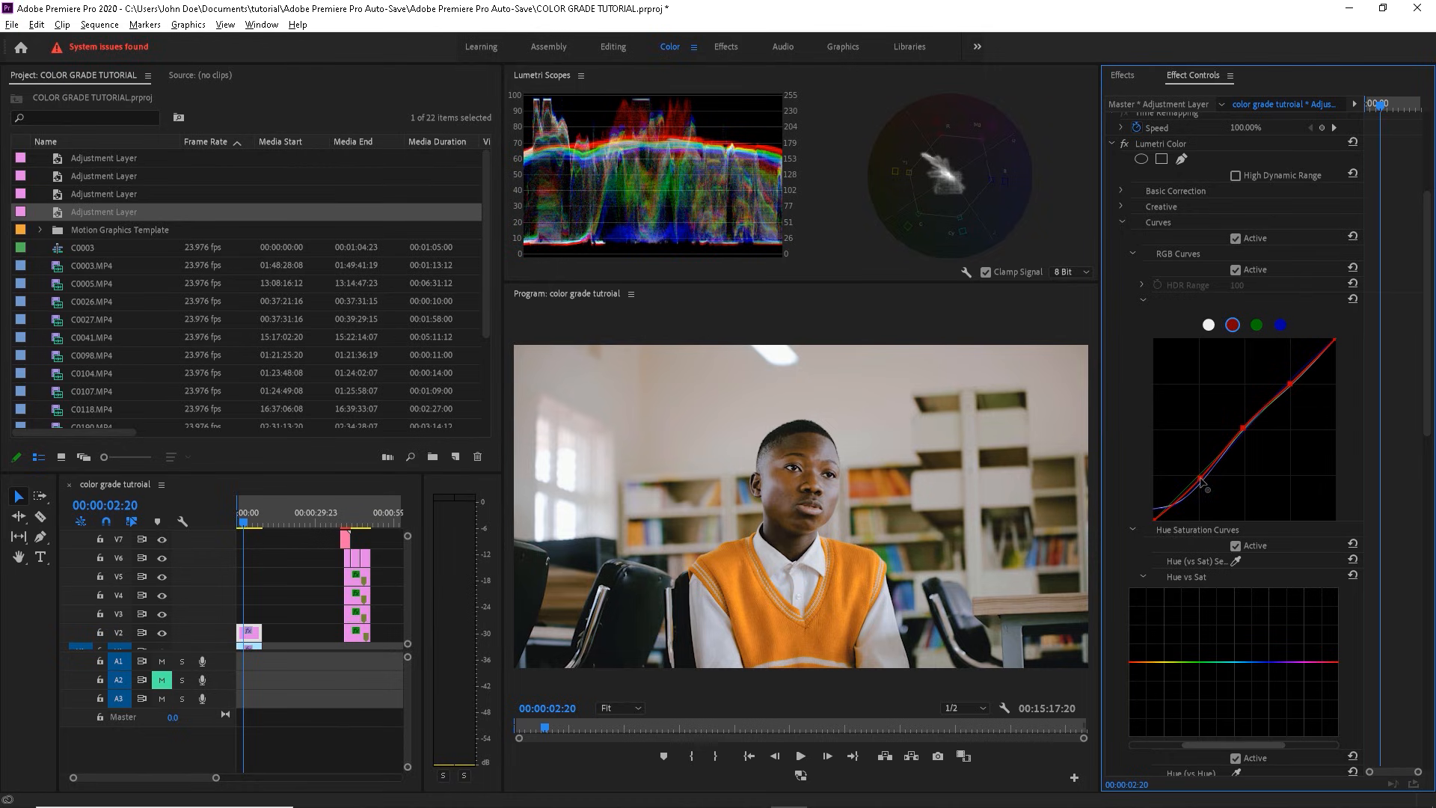
left_click_drag(1155, 520, 1156, 516)
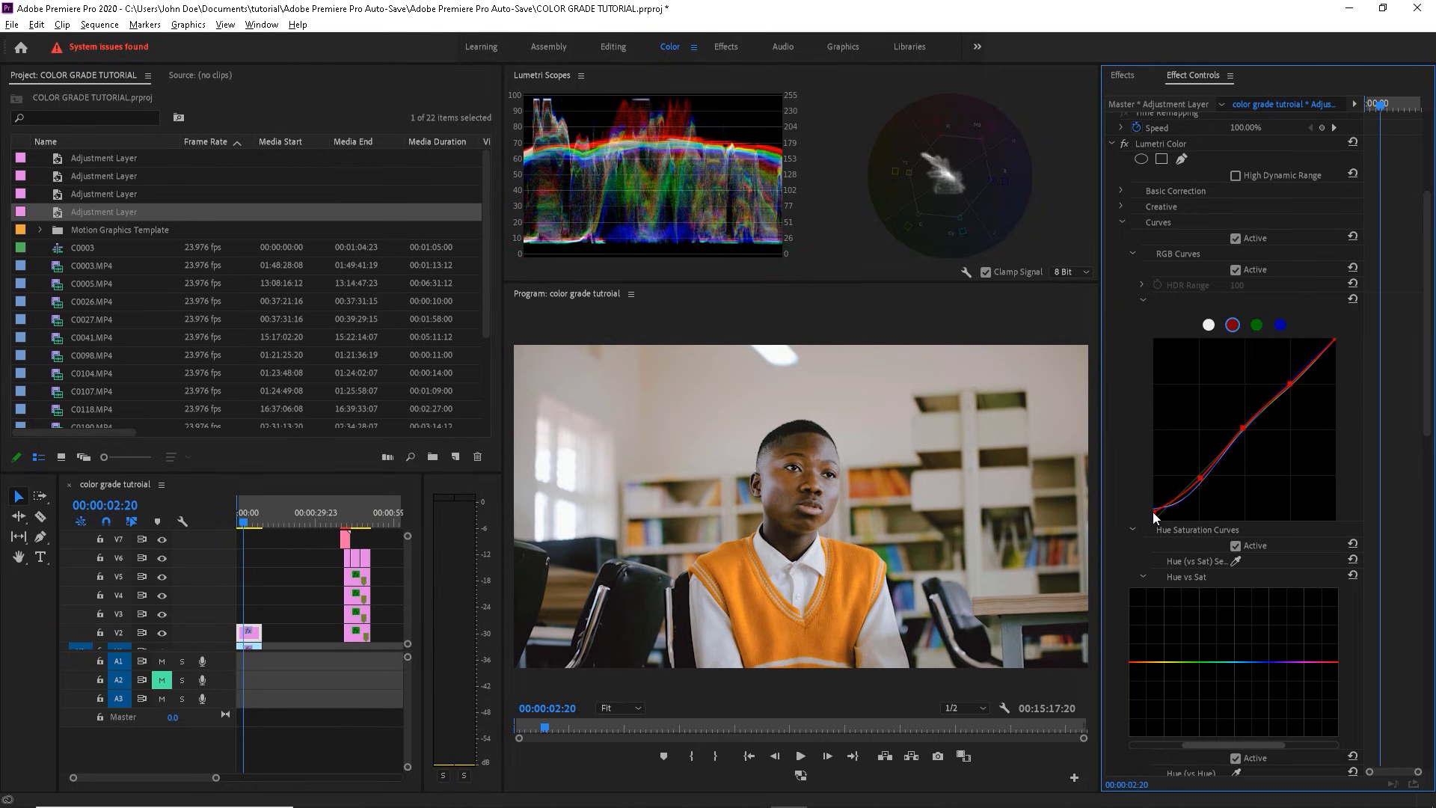
left_click_drag(1199, 481, 1200, 478)
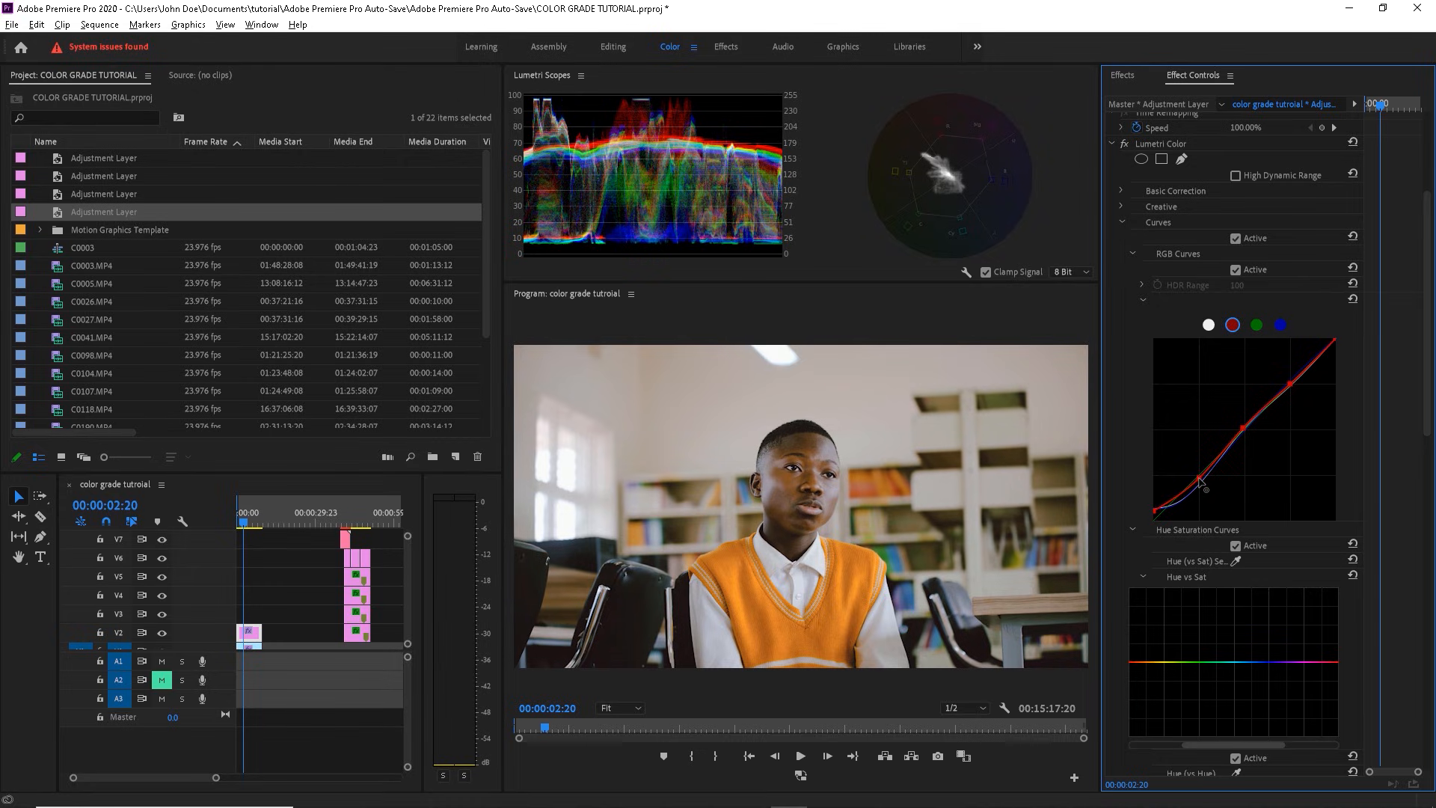
Step: Add highlight, midtone and shadow points to the green RGB curve, slightly lift its black point, and compare the image without the effect
left_click(1257, 324)
left_click_drag(1292, 382, 1295, 388)
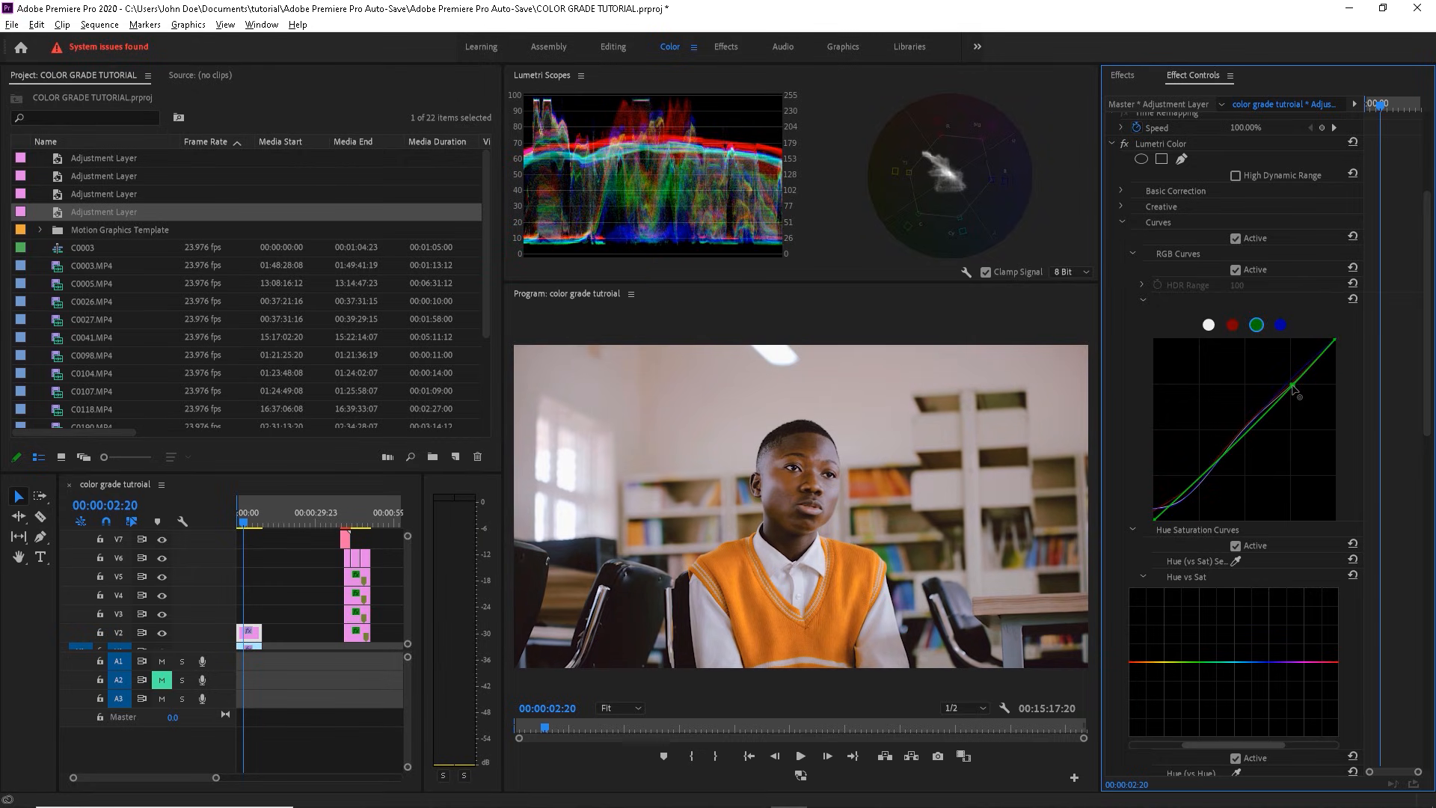
left_click_drag(1245, 430, 1244, 432)
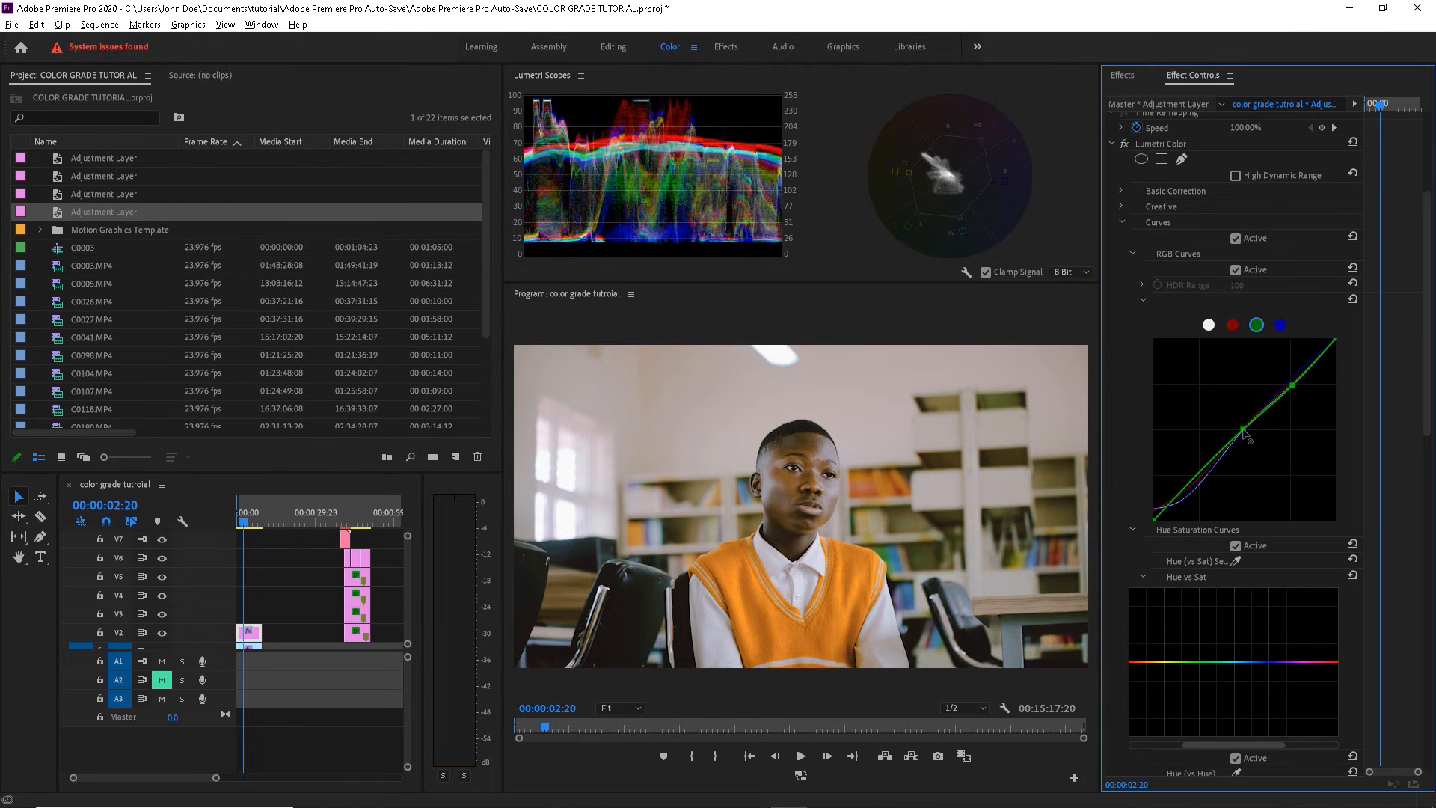
left_click_drag(1293, 385, 1292, 385)
left_click(1201, 478)
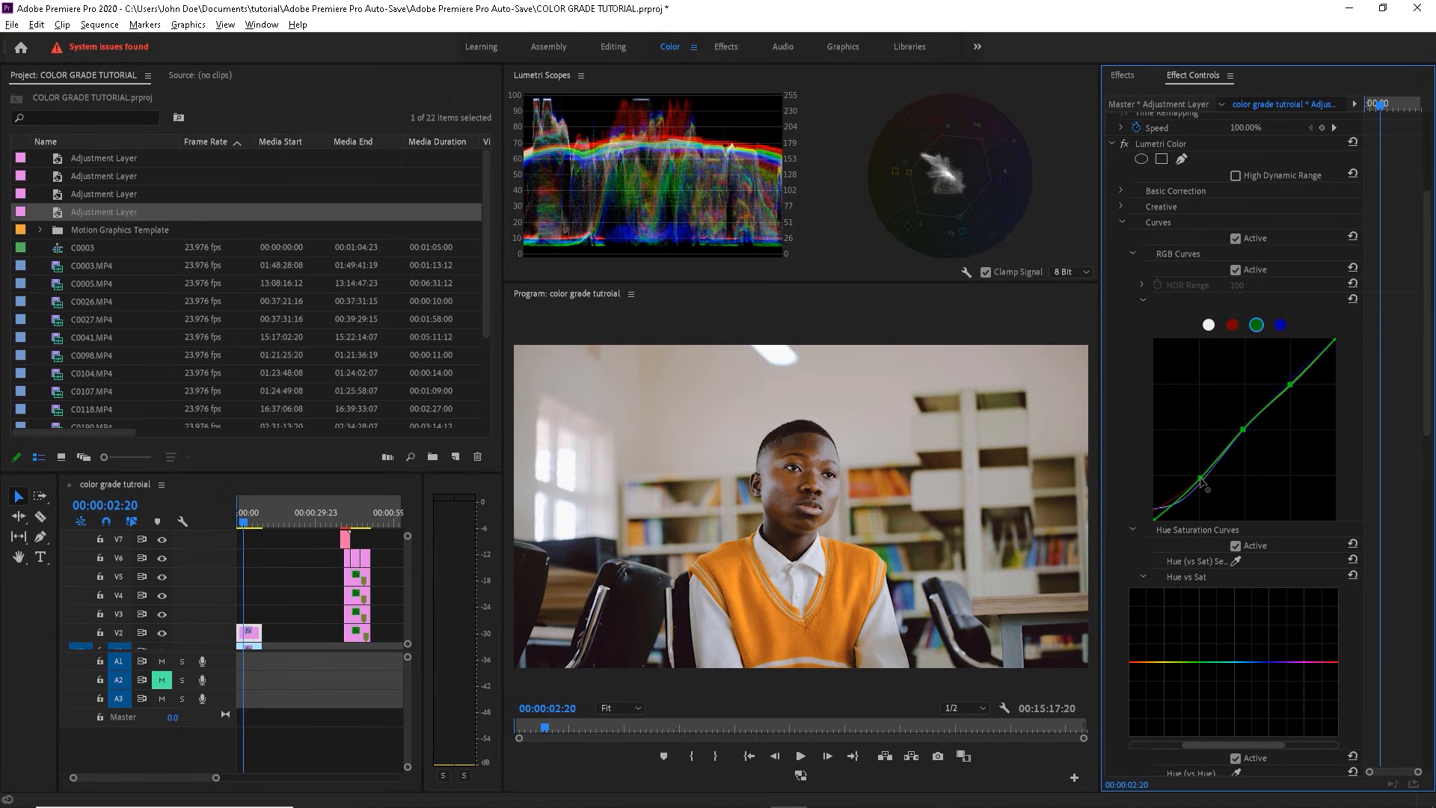
left_click_drag(1201, 483, 1202, 483)
left_click_drag(1155, 519, 1153, 511)
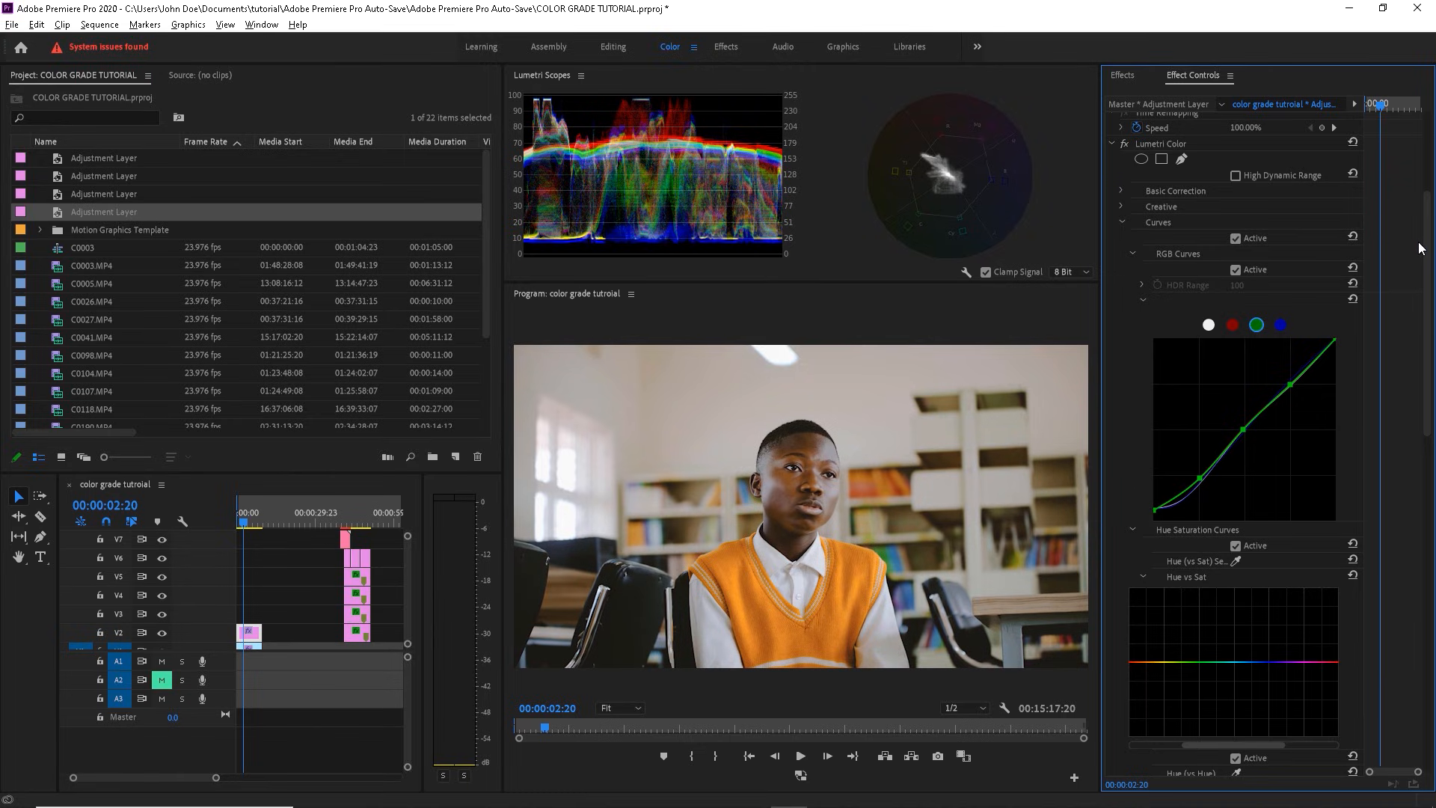
left_click(1127, 145)
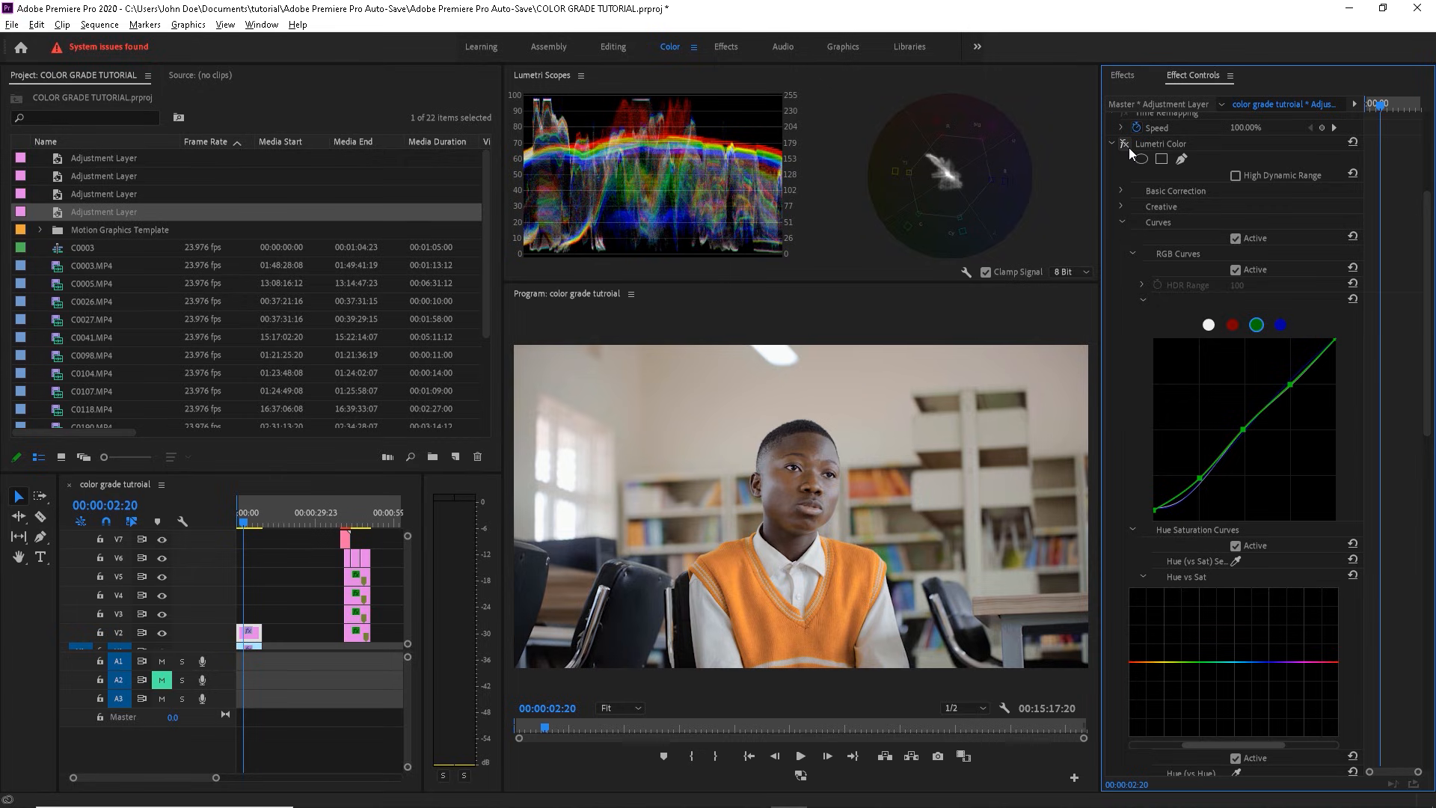
left_click(1129, 145)
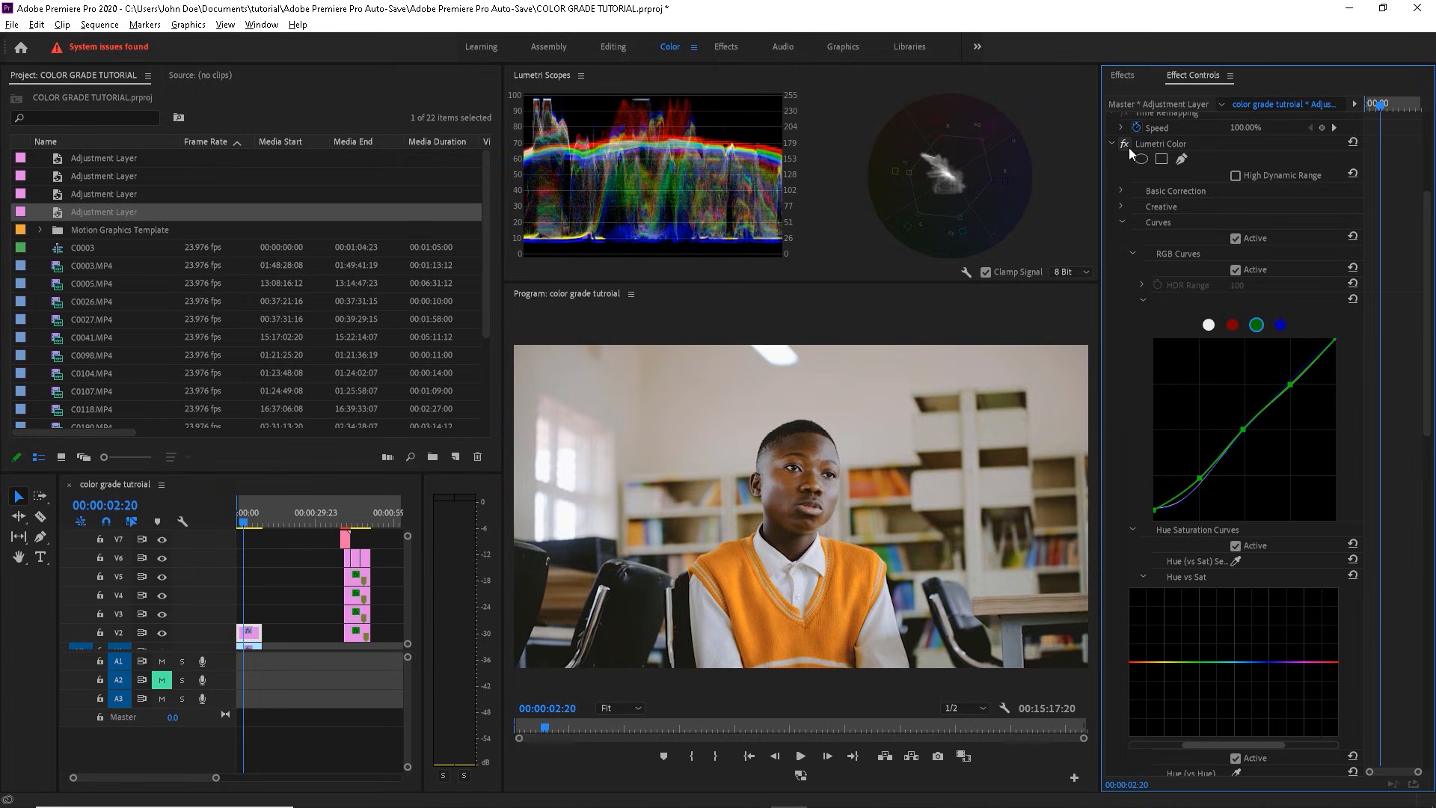
Step: Slightly lower the green saturation on the Hue vs Sat curve, anchoring it with points at yellow and cyan
scroll(1406, 467, "down", 3)
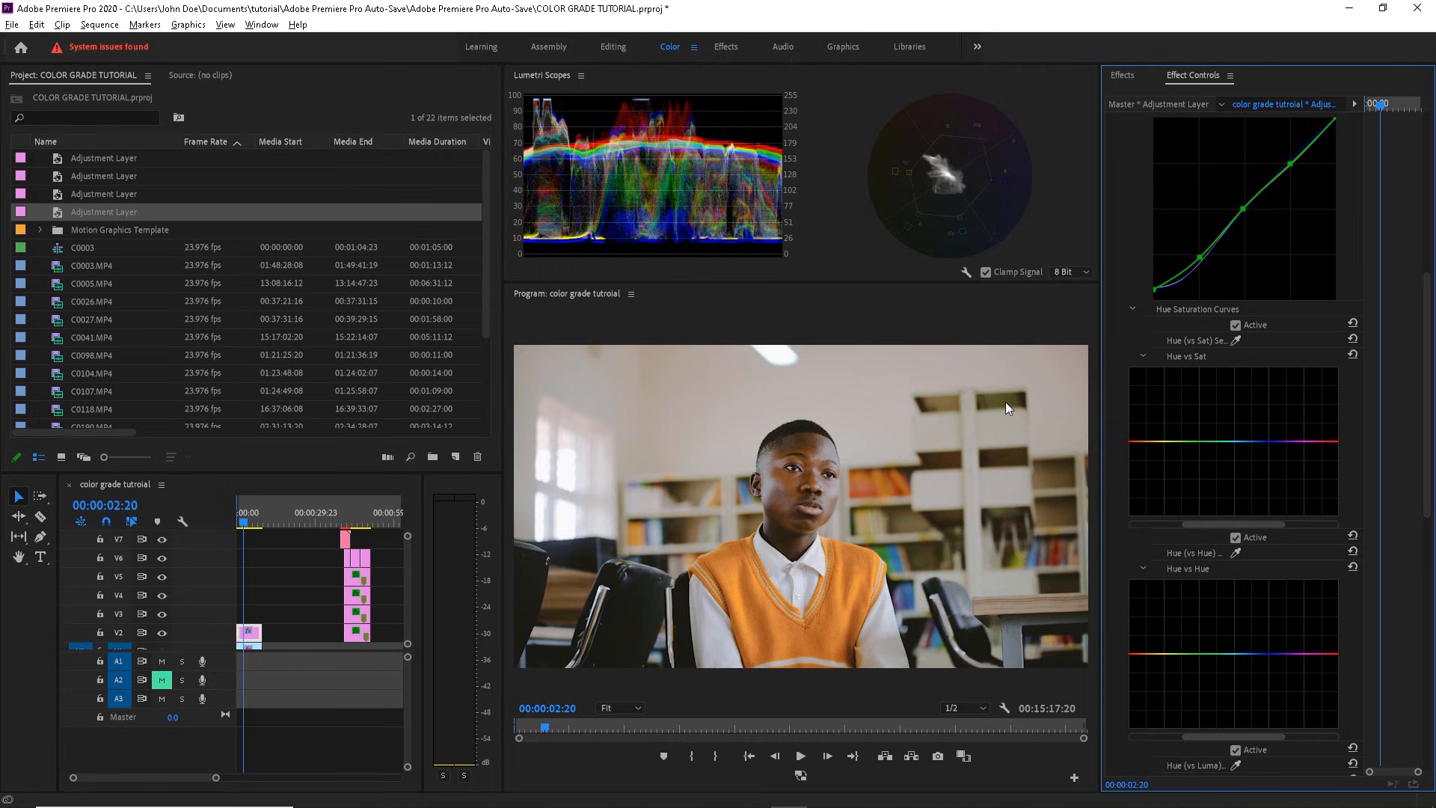
left_click(1216, 442)
left_click(1165, 441)
left_click_drag(1192, 442, 1194, 447)
Step: Raise the greens on the Hue vs Hue curve between yellow and cyan anchors, add points in the blue-to-magenta range, and compare without the effect
left_click(1221, 654)
left_click(1164, 654)
left_click_drag(1197, 656, 1200, 643)
left_click_drag(1164, 654, 1158, 655)
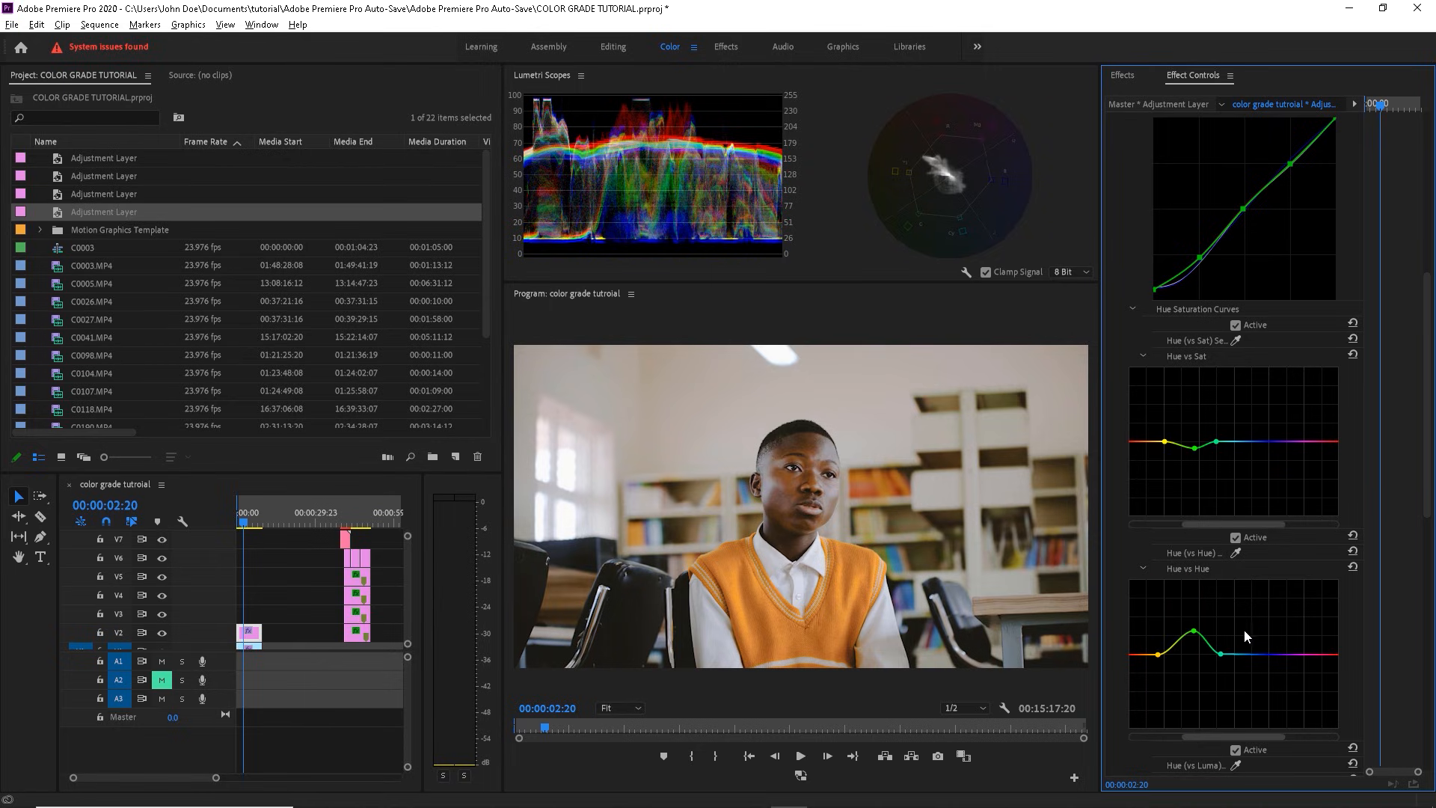
left_click(1194, 632)
left_click(1296, 655)
left_click(1273, 654)
mouse_move(1274, 653)
left_mouse_down()
mouse_move(1271, 632)
mouse_move(1248, 656)
left_mouse_up()
scroll(1382, 330, "up", 5)
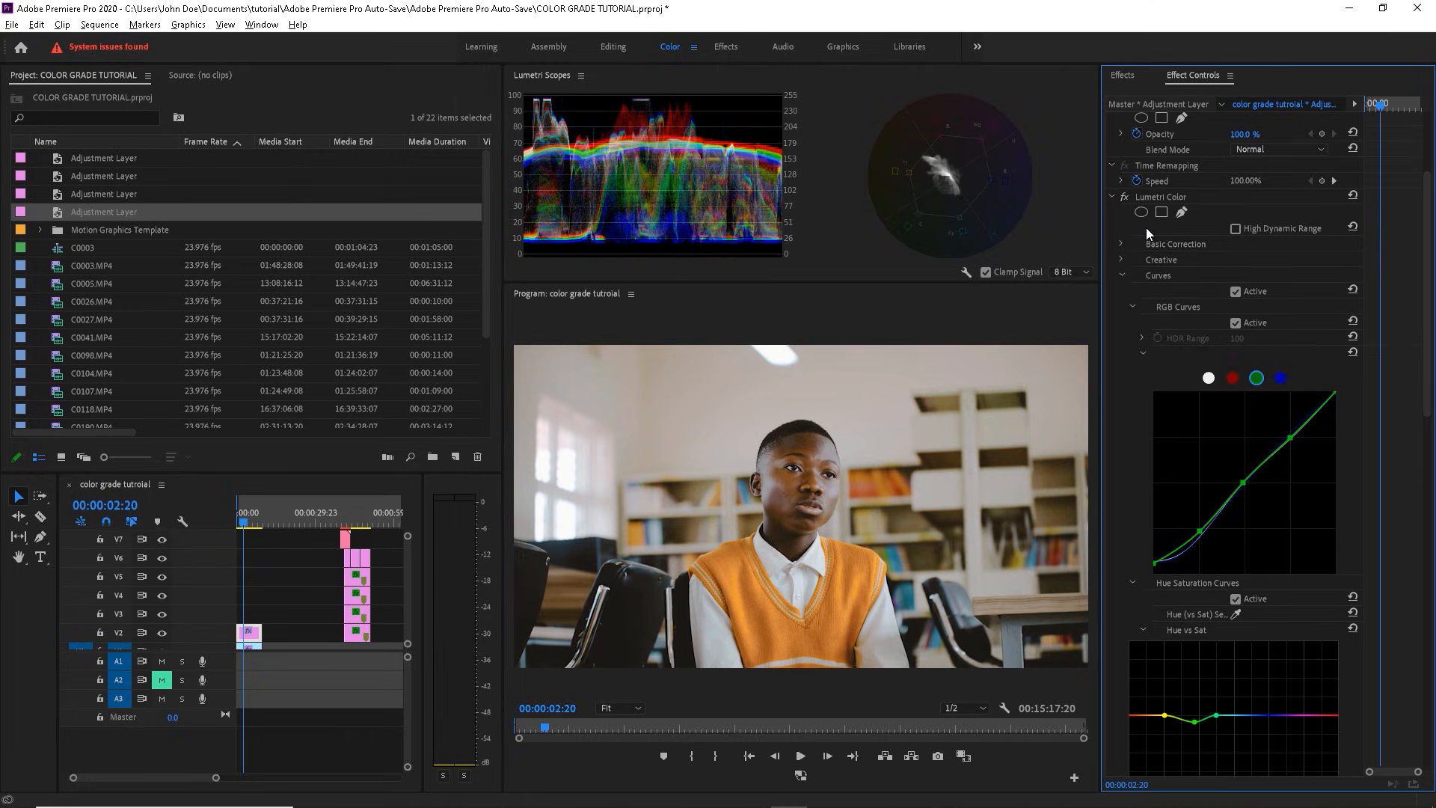
left_click(1124, 199)
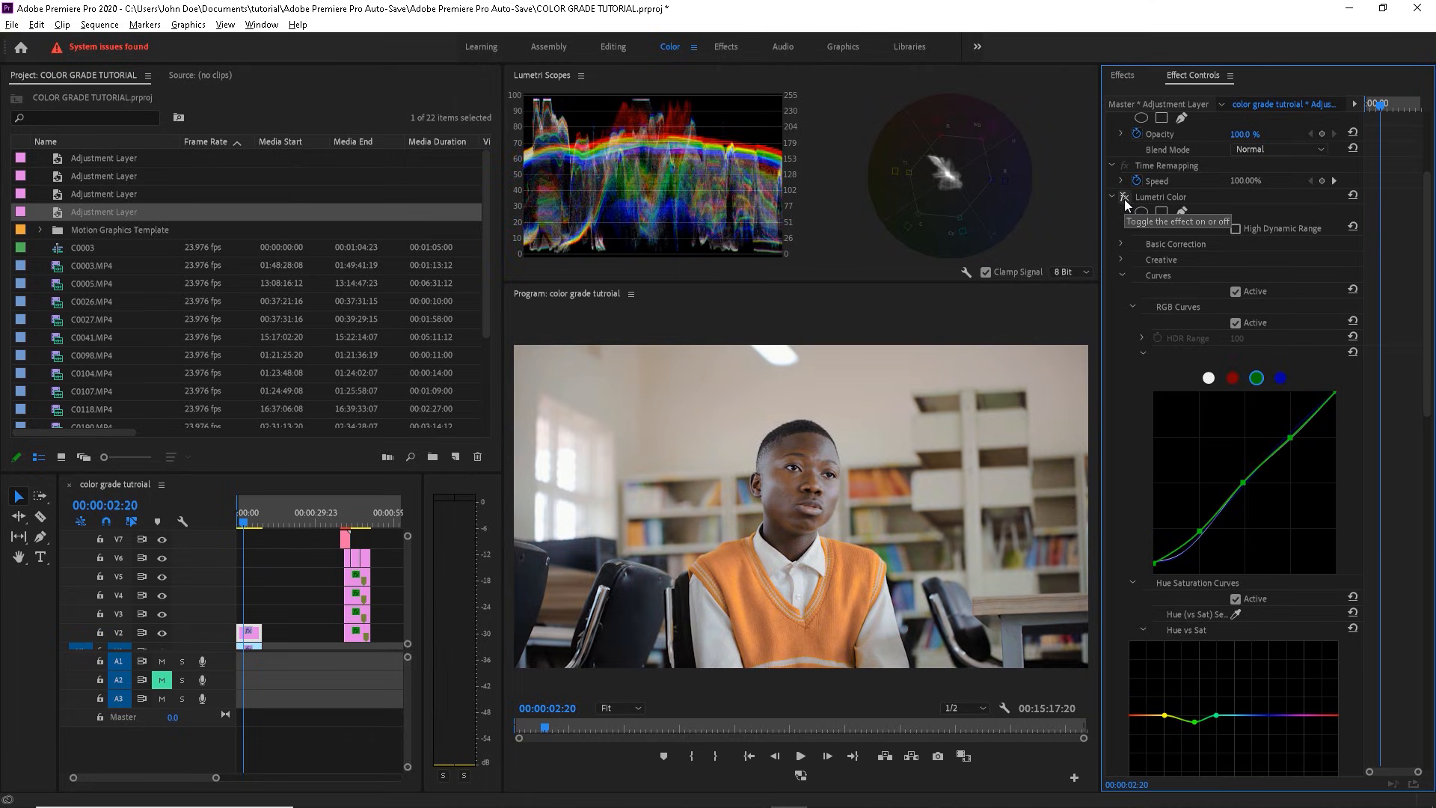
left_click(1125, 199)
Step: Key the orange and skin tones in HSL Secondary from the yellow preset with the mask shown, using denoise 13.0 and blur 8.0
left_click_drag(1425, 329, 1422, 653)
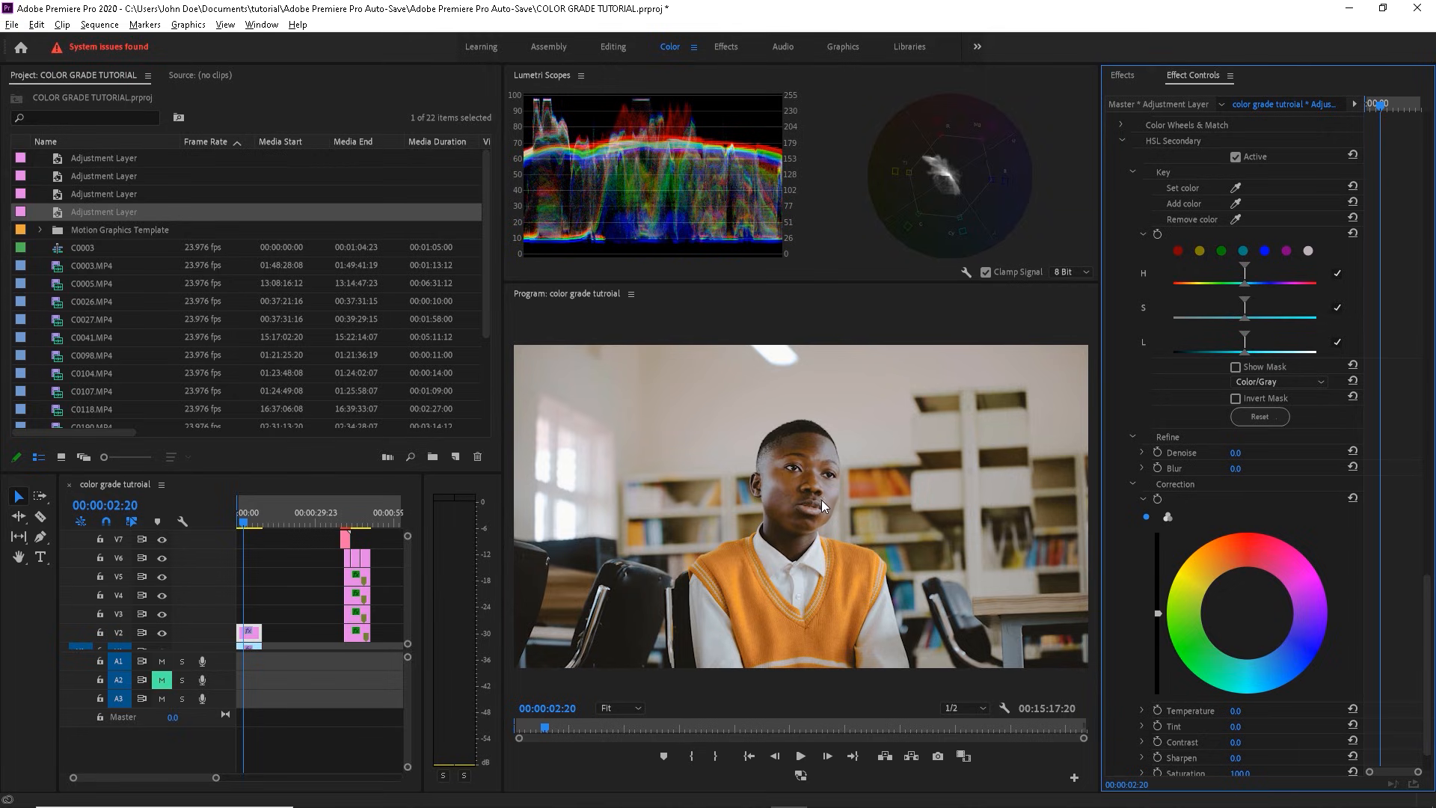
left_click(1200, 251)
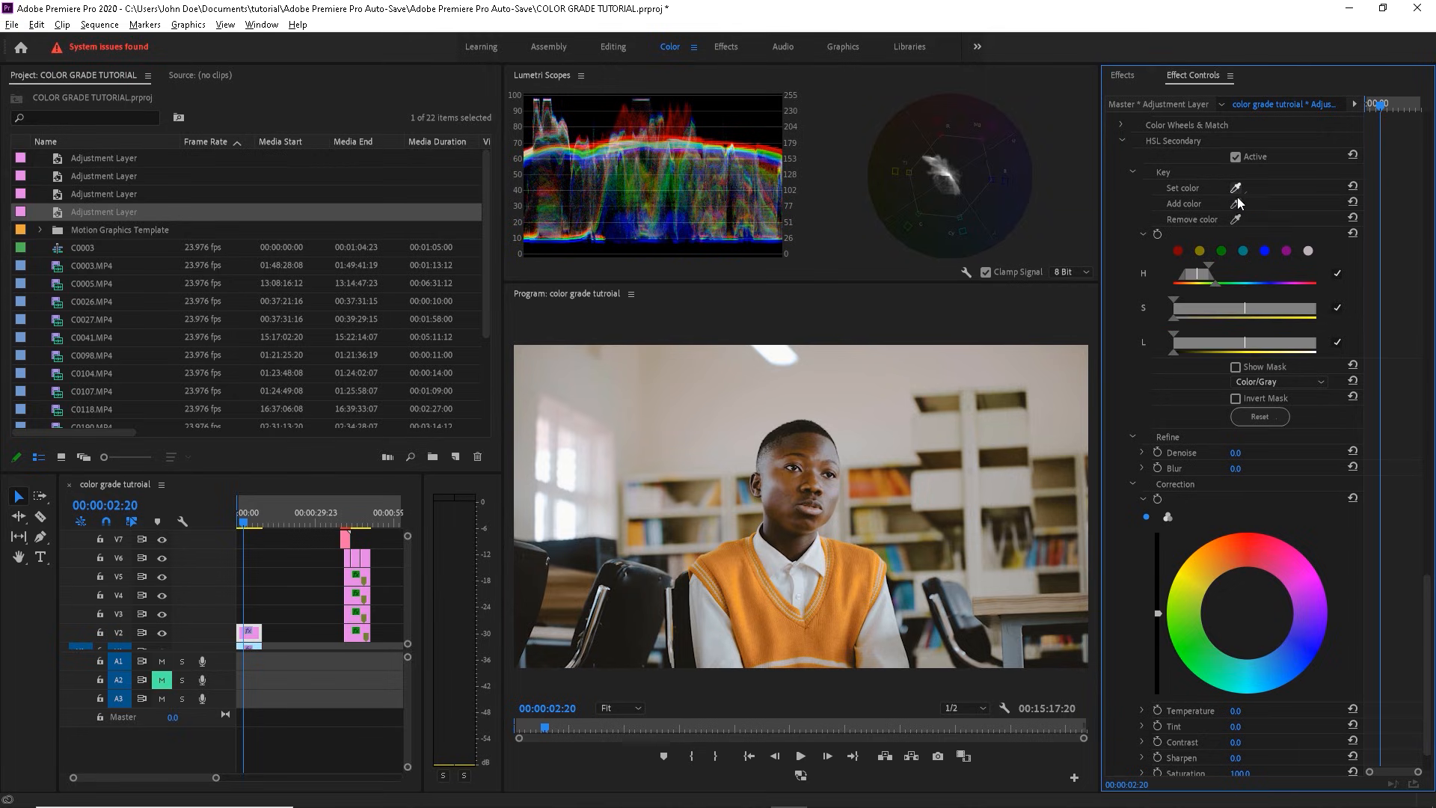
left_click(1264, 368)
left_click_drag(1195, 272, 1214, 283)
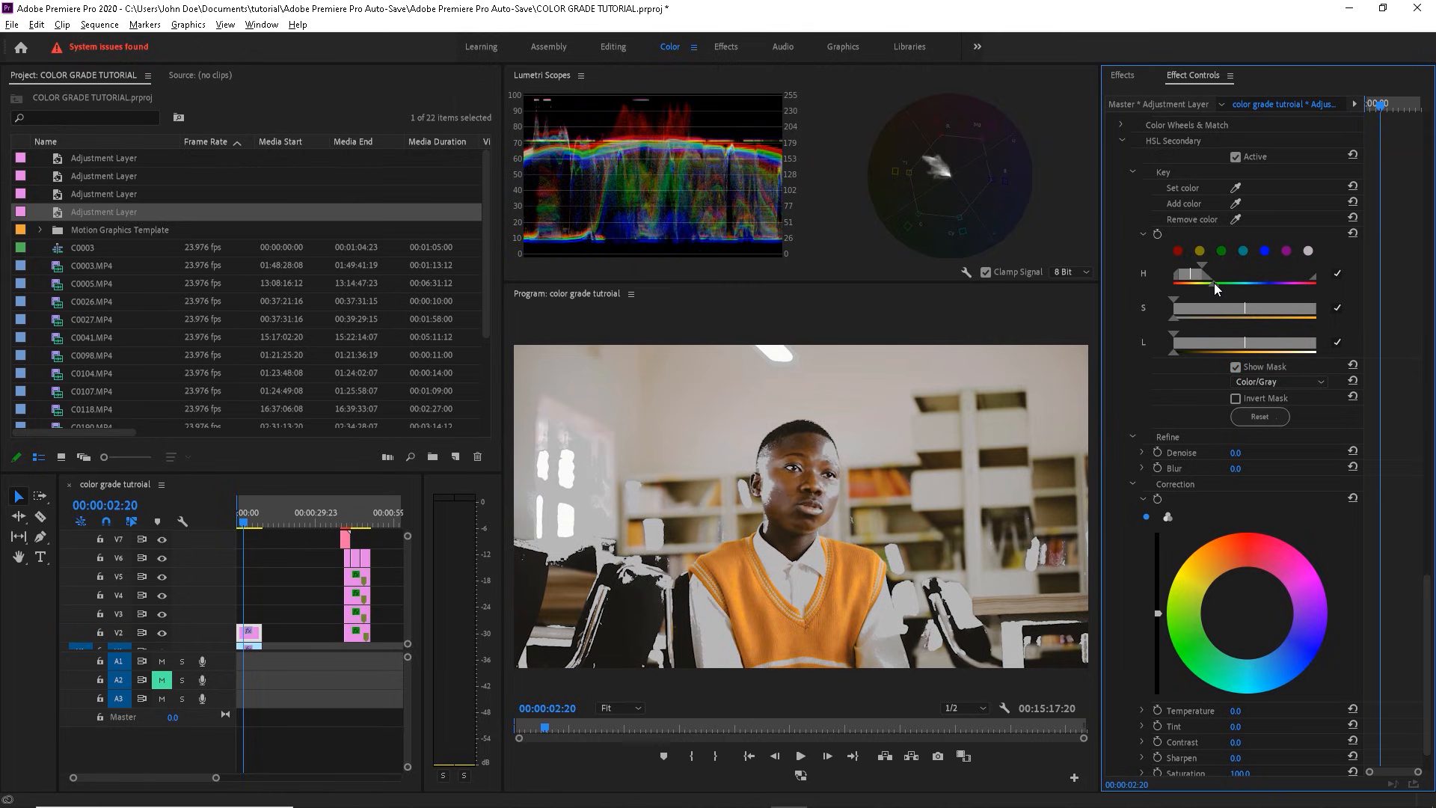
mouse_move(1178, 332)
left_mouse_down()
mouse_move(1199, 334)
mouse_move(1178, 353)
left_mouse_up()
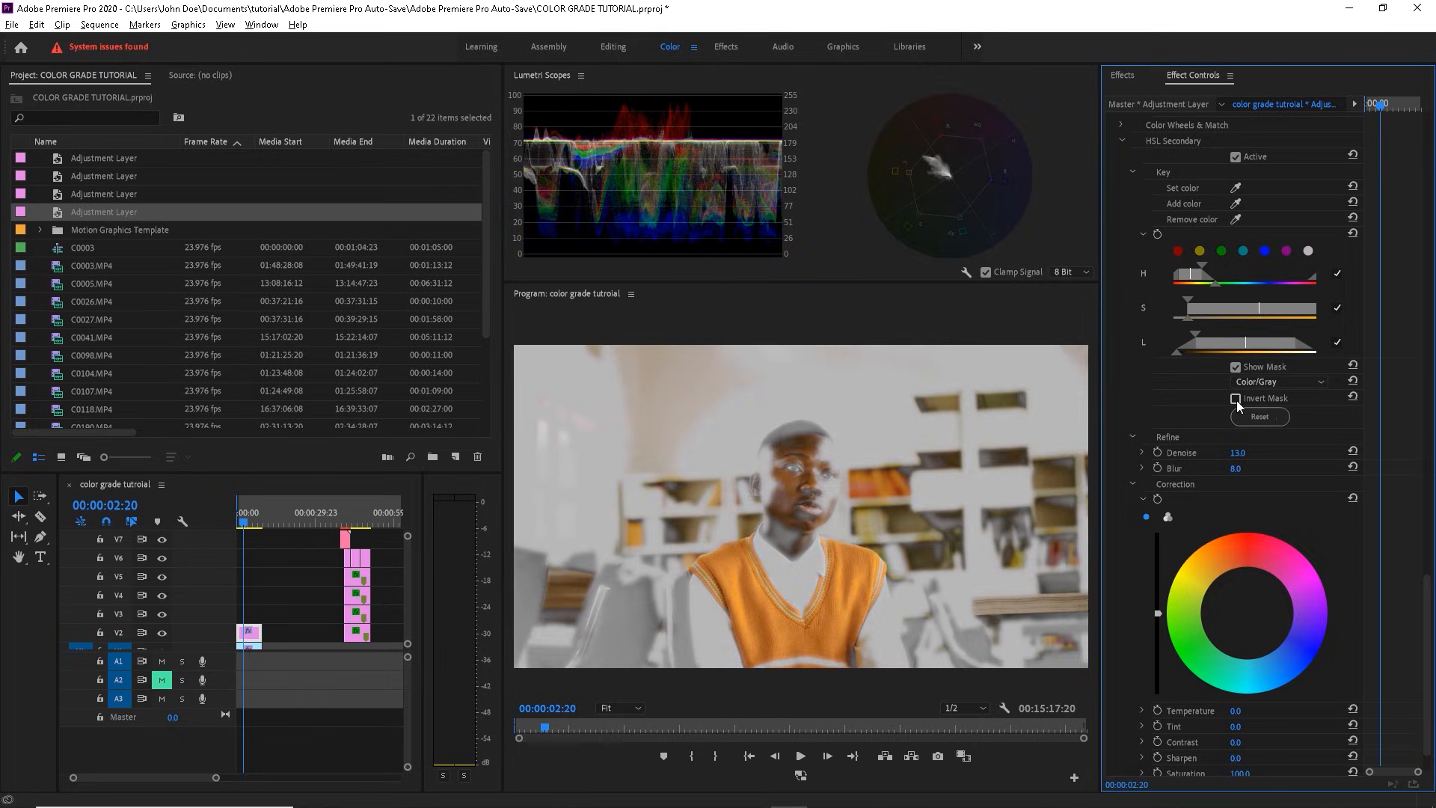
Step: Invert the HSL Secondary mask, refine its hue, saturation and luminance ranges, and hide the mask preview
left_click(1236, 399)
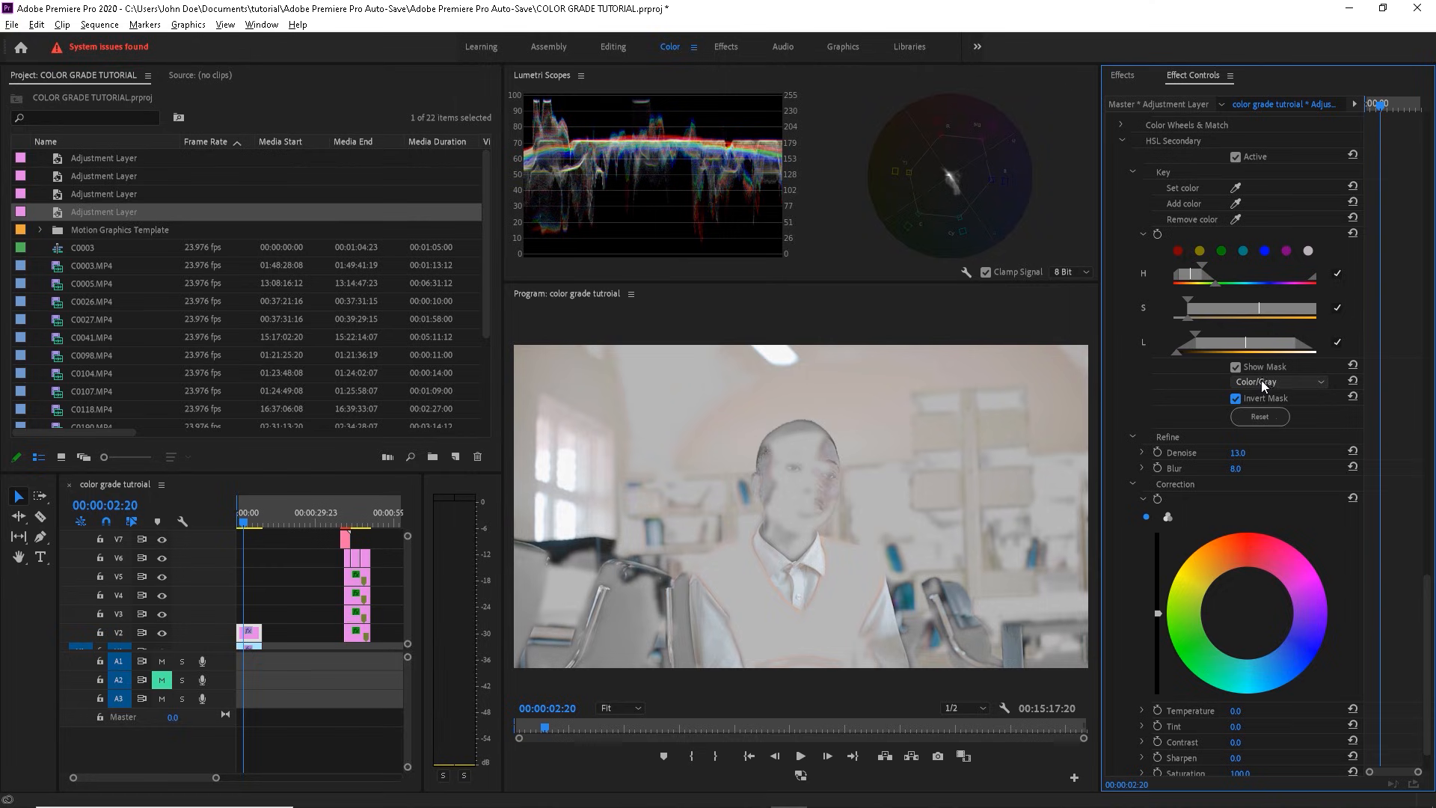
left_click_drag(1199, 274, 1241, 307)
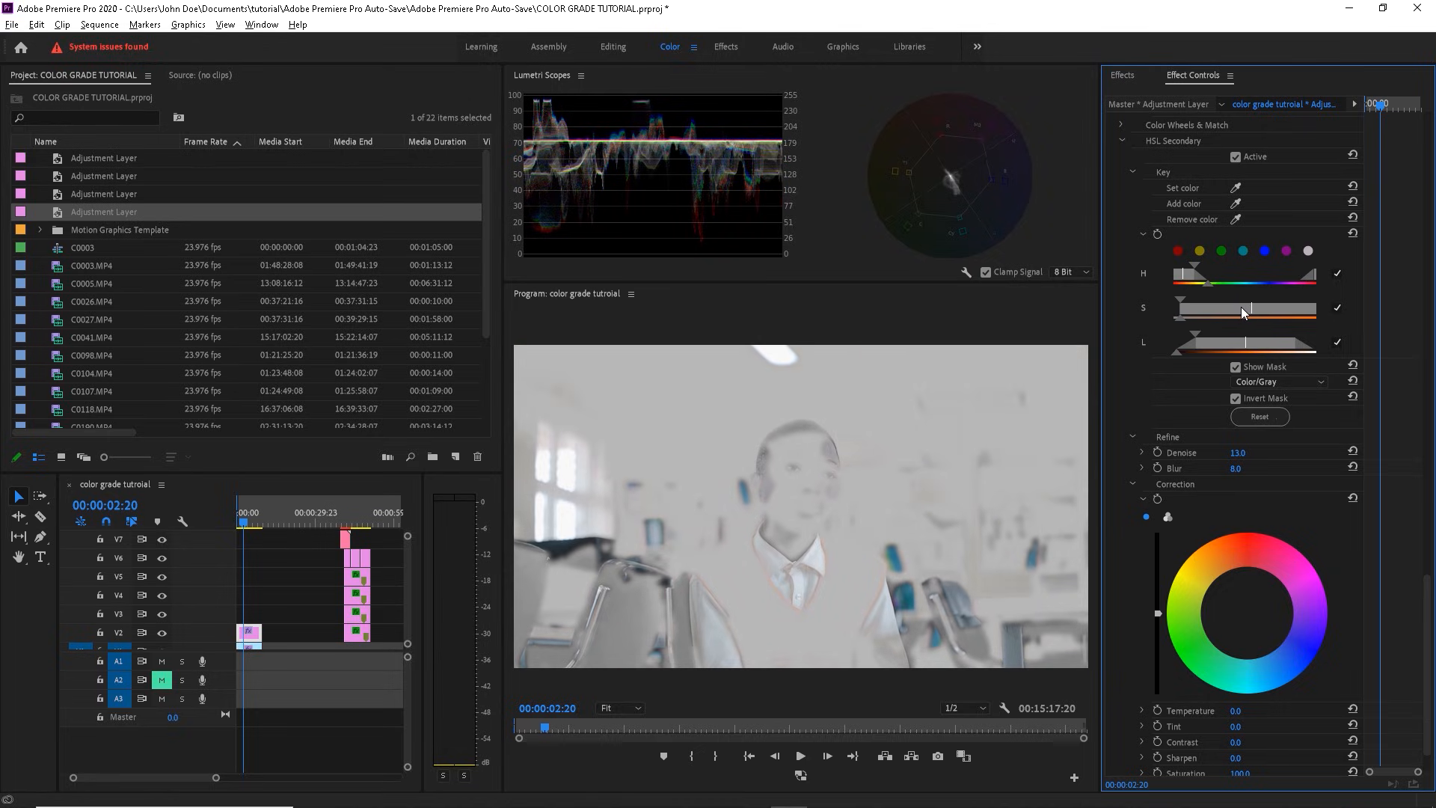
left_click_drag(1241, 306, 1239, 342)
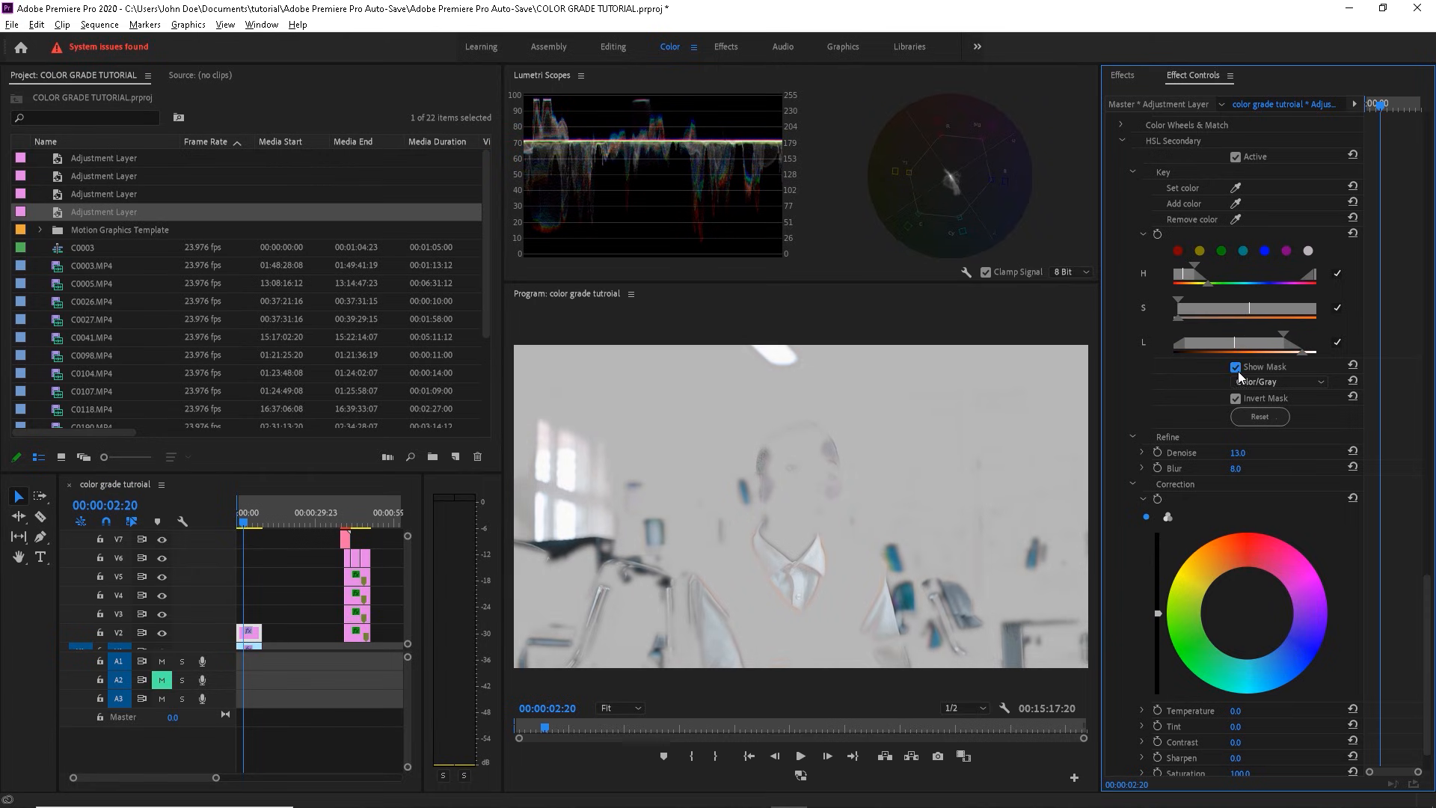
left_click(1236, 366)
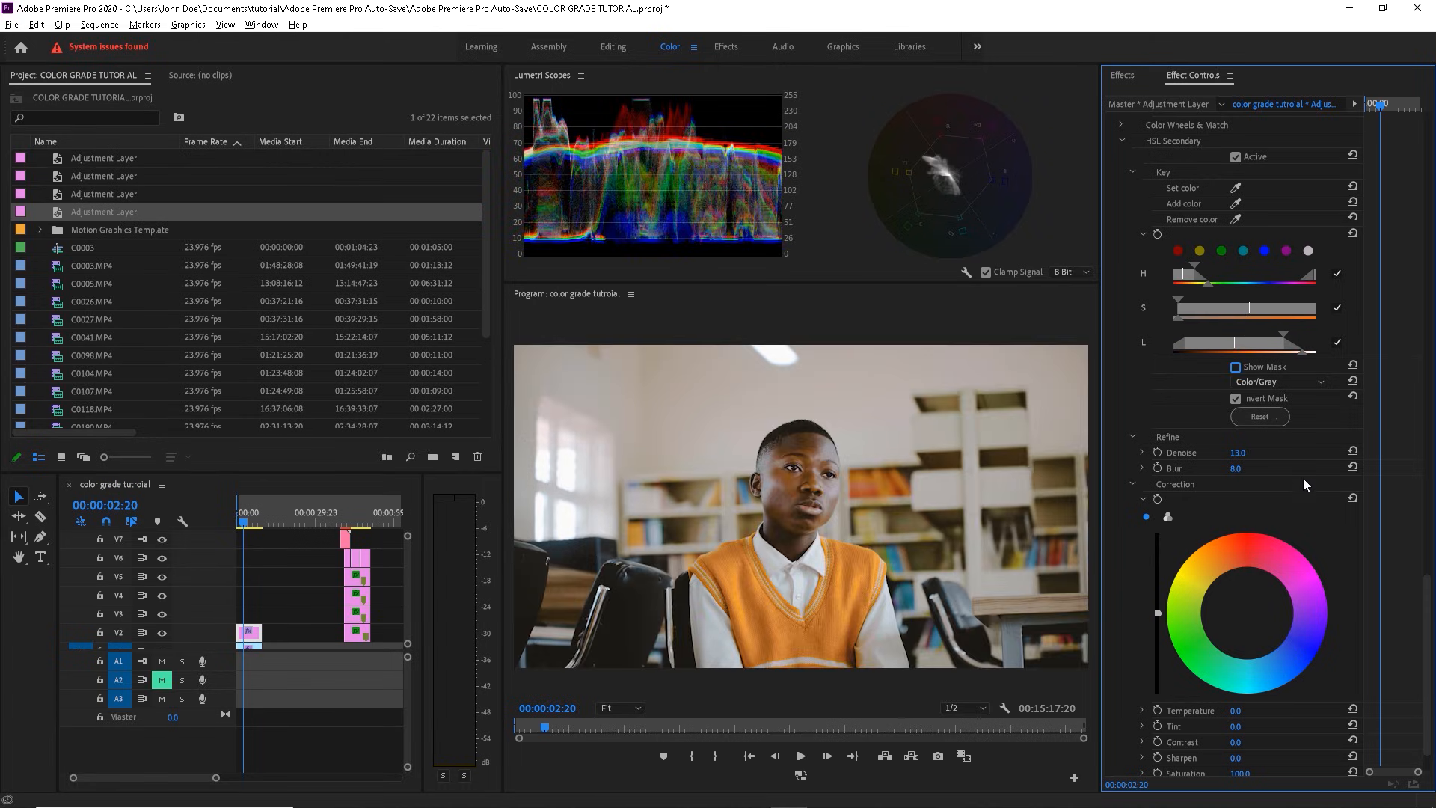
Step: Switch the HSL Secondary correction to three-way wheels and push the shadows toward blue-cyan and the midtones slightly toward blue
scroll(1416, 572, "down", 2)
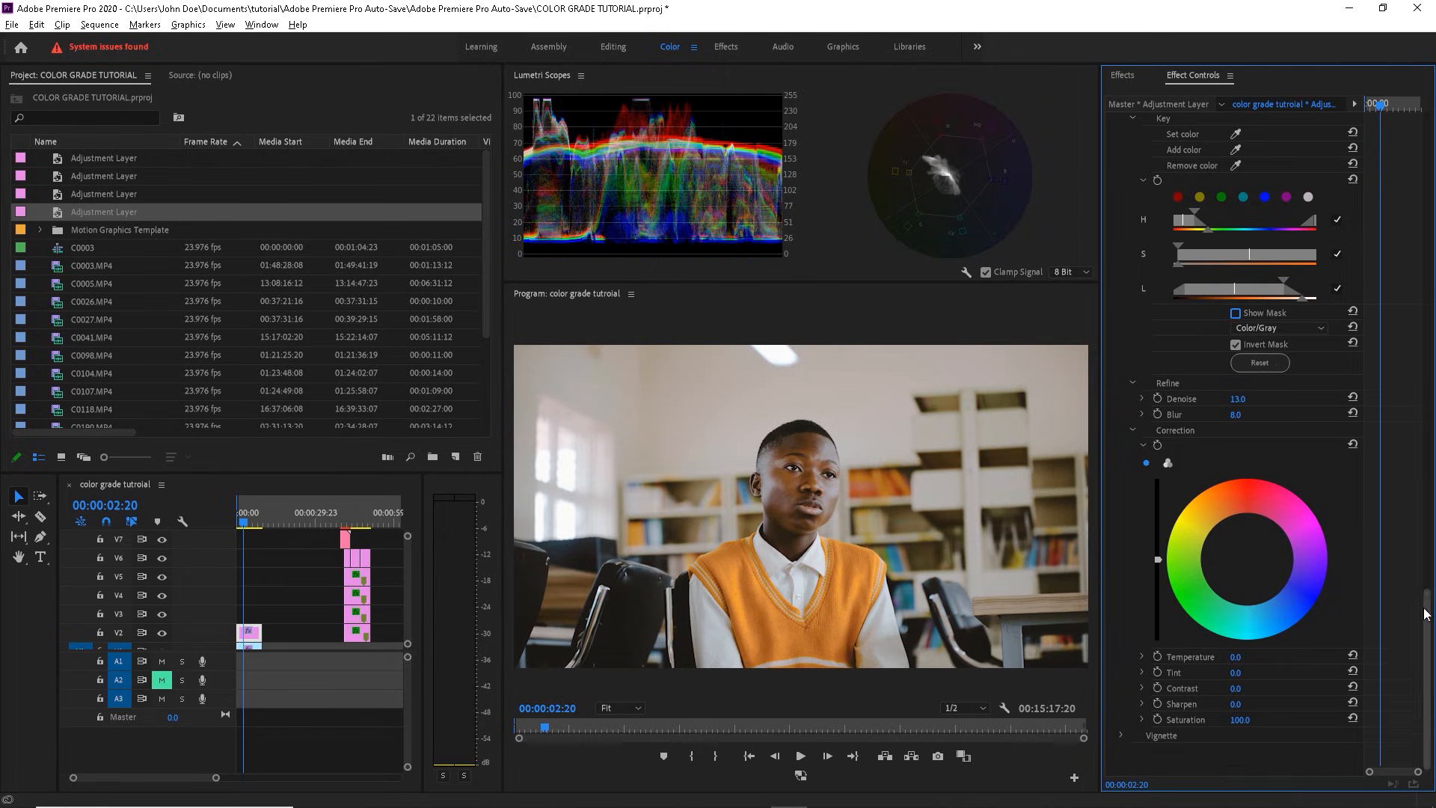
left_click(1168, 465)
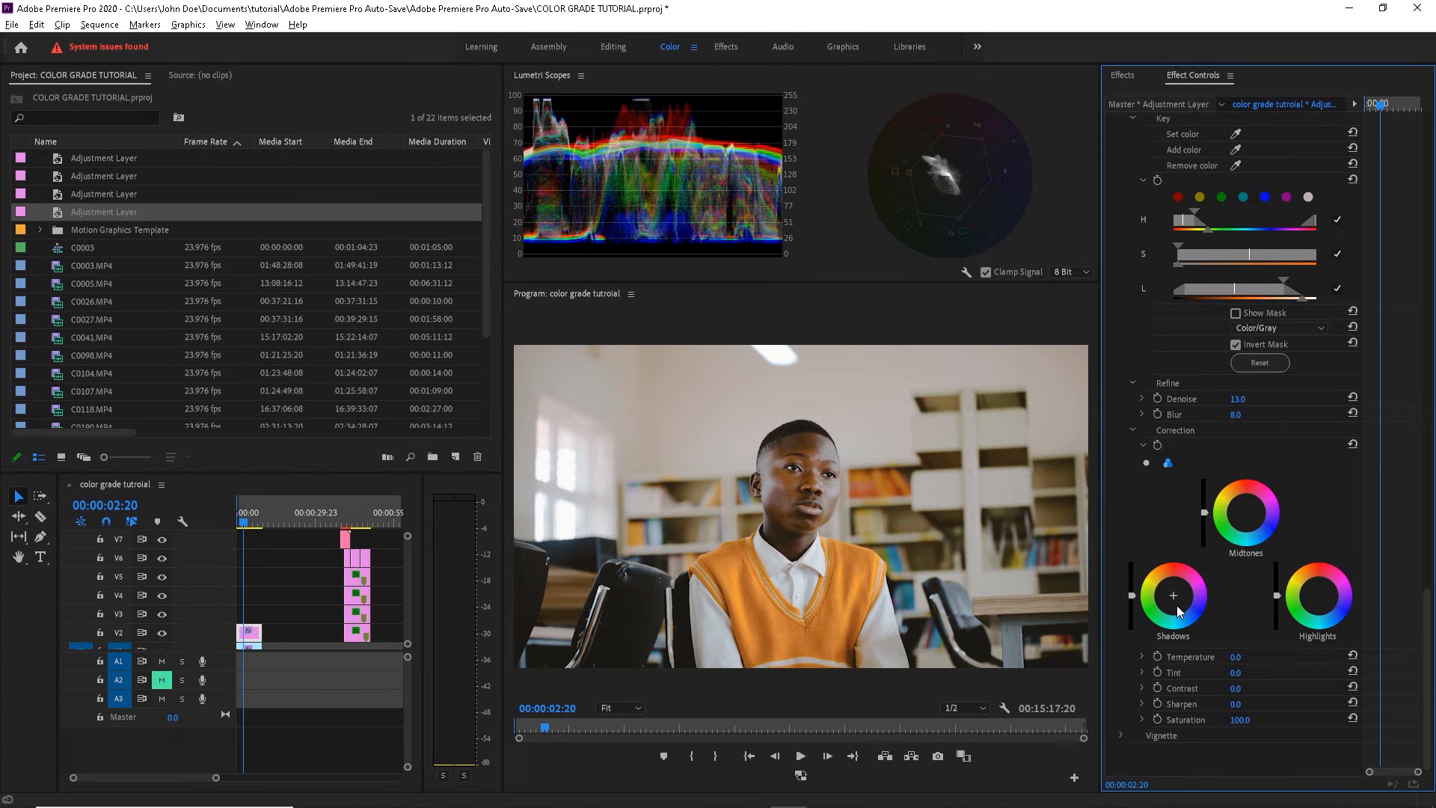
left_click_drag(1175, 603, 1176, 605)
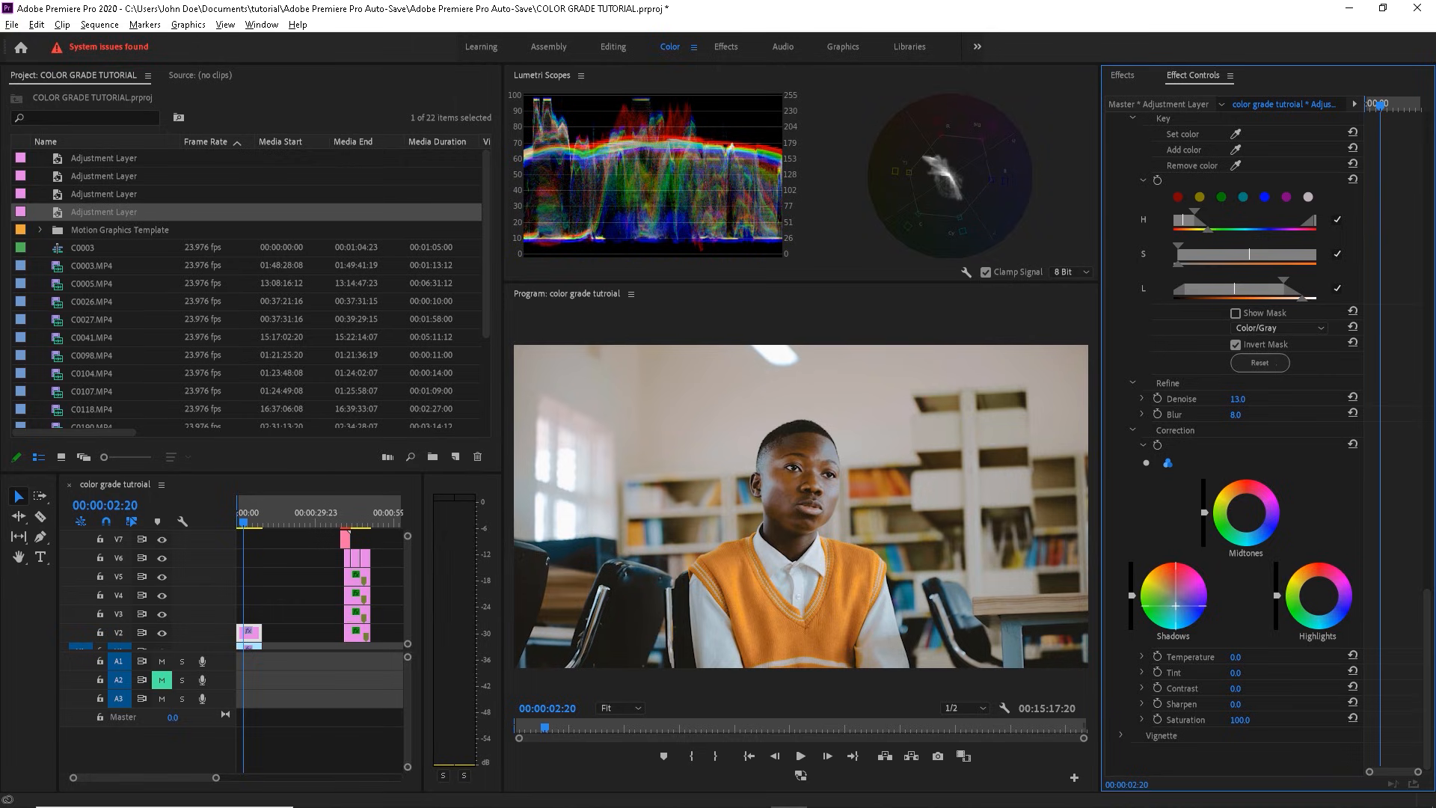
left_click_drag(1247, 518, 1248, 518)
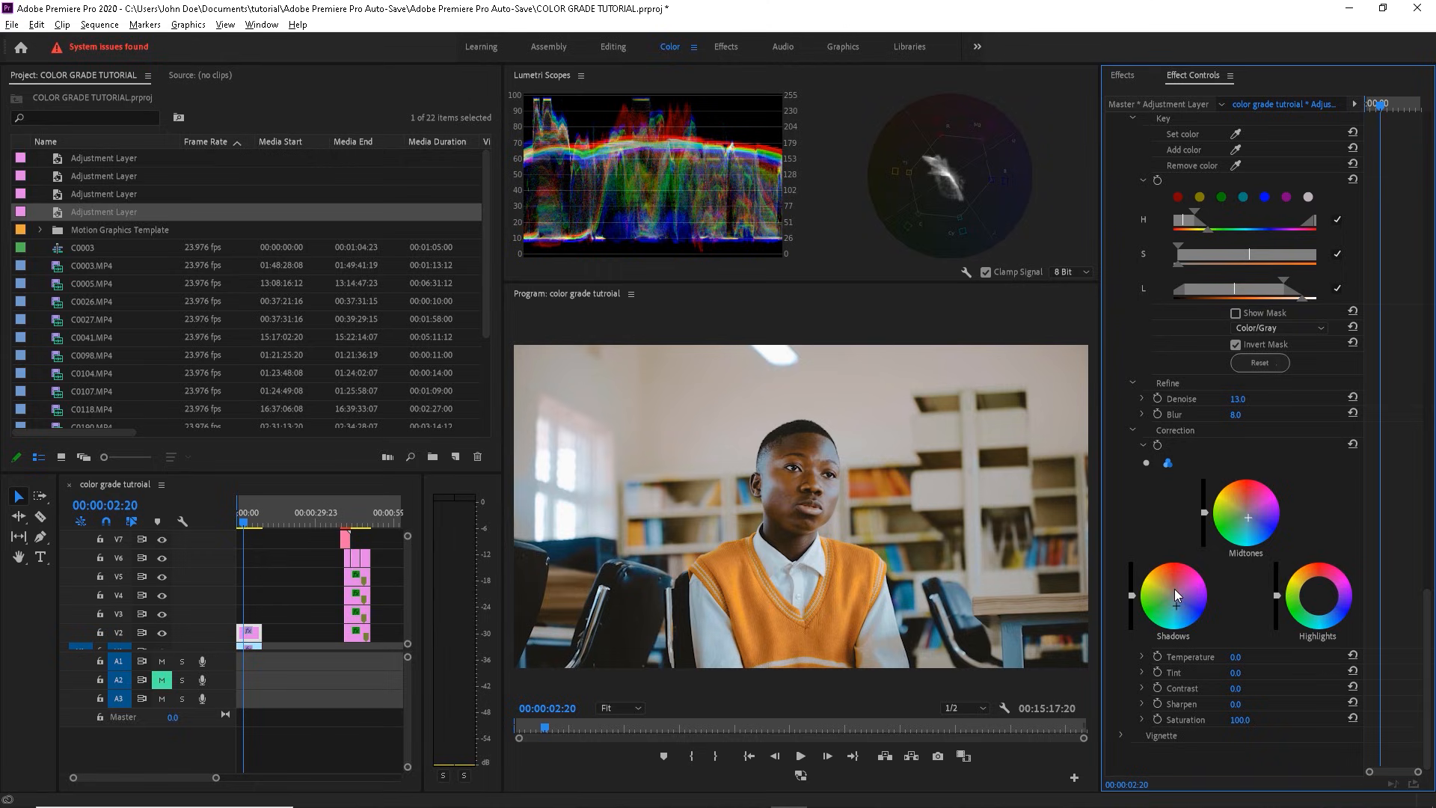
left_click_drag(1177, 607, 1176, 605)
Step: Shift the HSL key's luminance and saturation ranges lower and fine-tune its hue range
left_click_drag(1251, 291, 1245, 290)
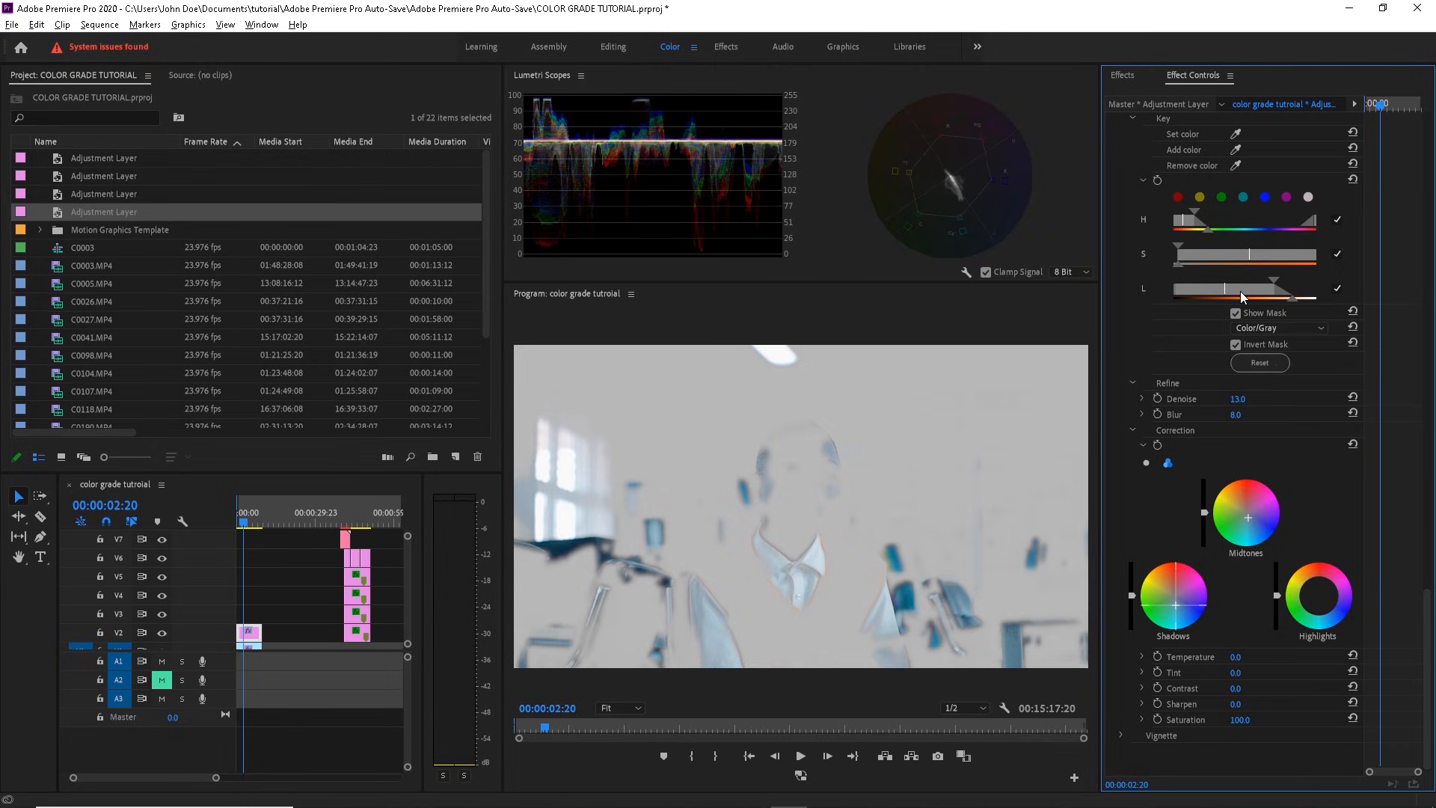
left_click_drag(1231, 254, 1207, 255)
left_click_drag(1306, 265, 1268, 258)
left_click_drag(1191, 228, 1192, 228)
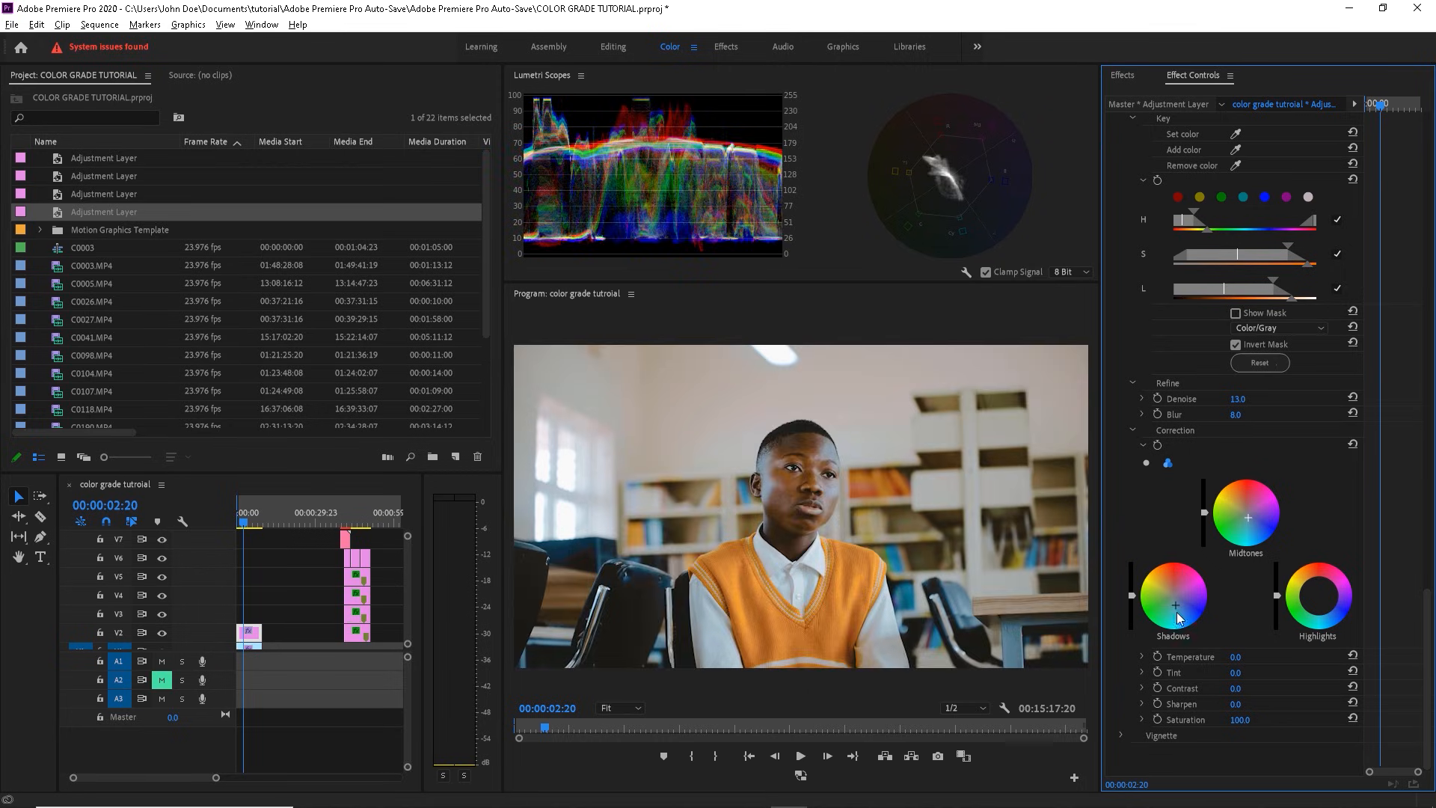
Step: Nudge the HSL Secondary shadows wheel further toward blue and set the mask blur to 26.0
left_click_drag(1187, 607, 1186, 609)
left_click_drag(1429, 605, 1427, 536)
left_click_drag(246, 521, 255, 522)
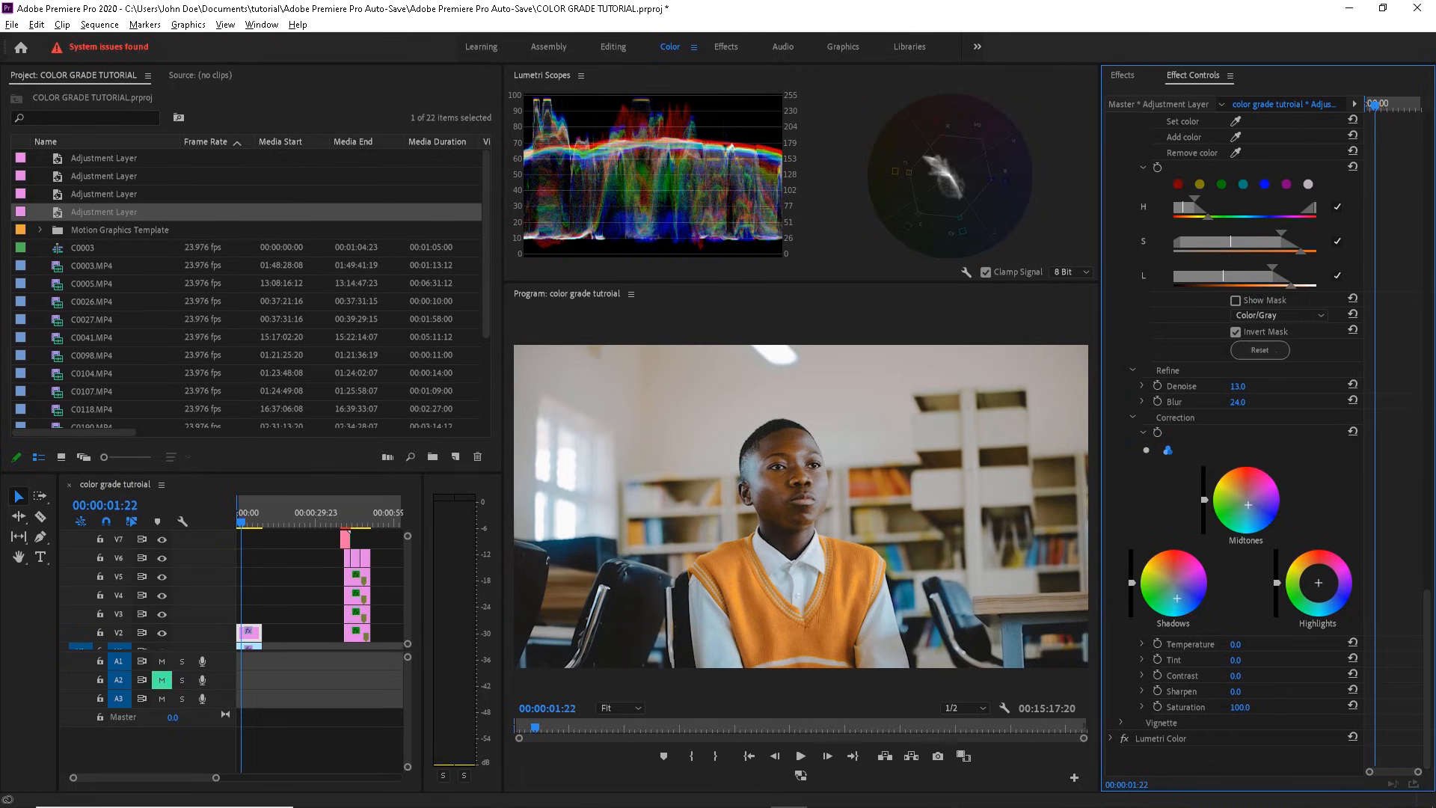
left_click_drag(1252, 402, 1210, 402)
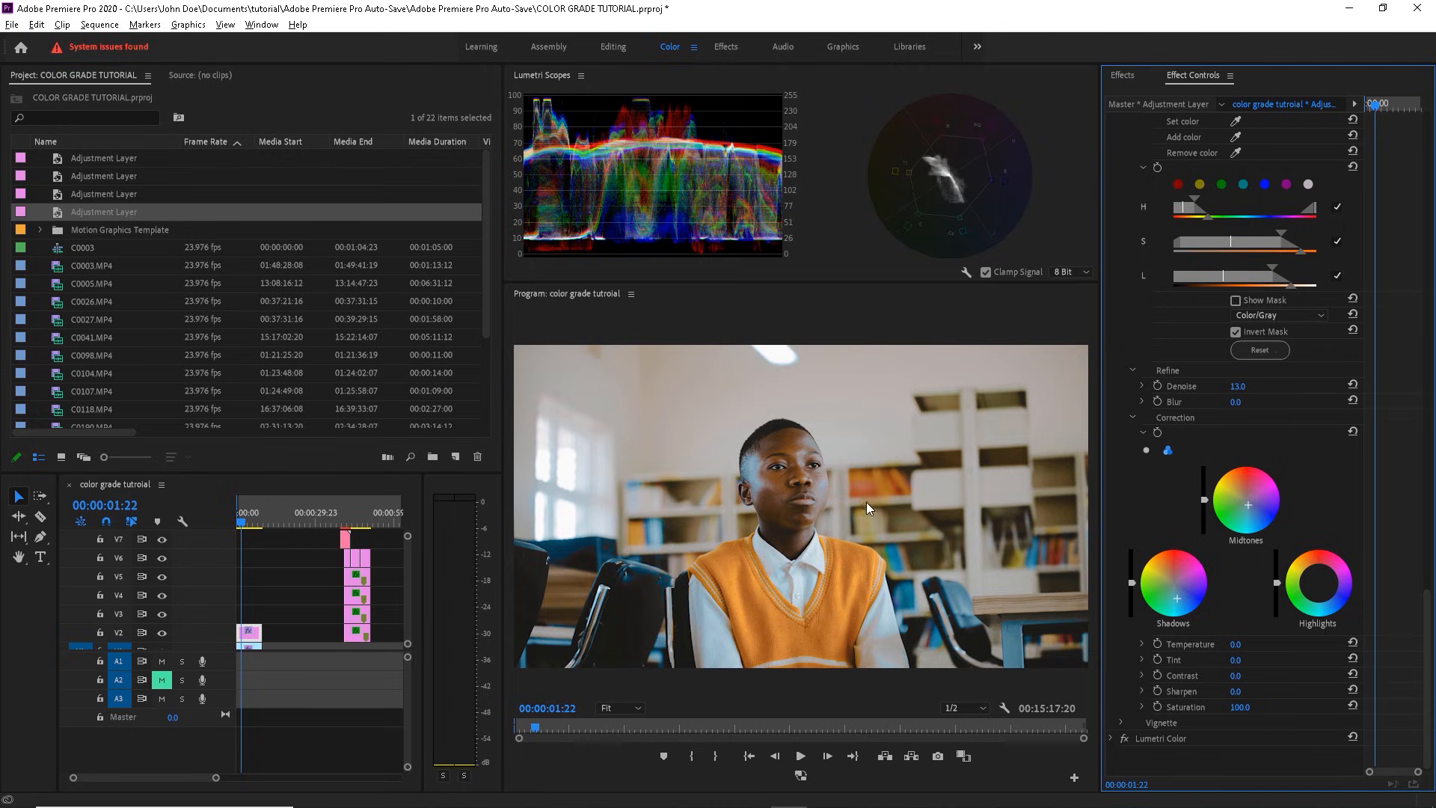
left_click_drag(1236, 402, 1265, 403)
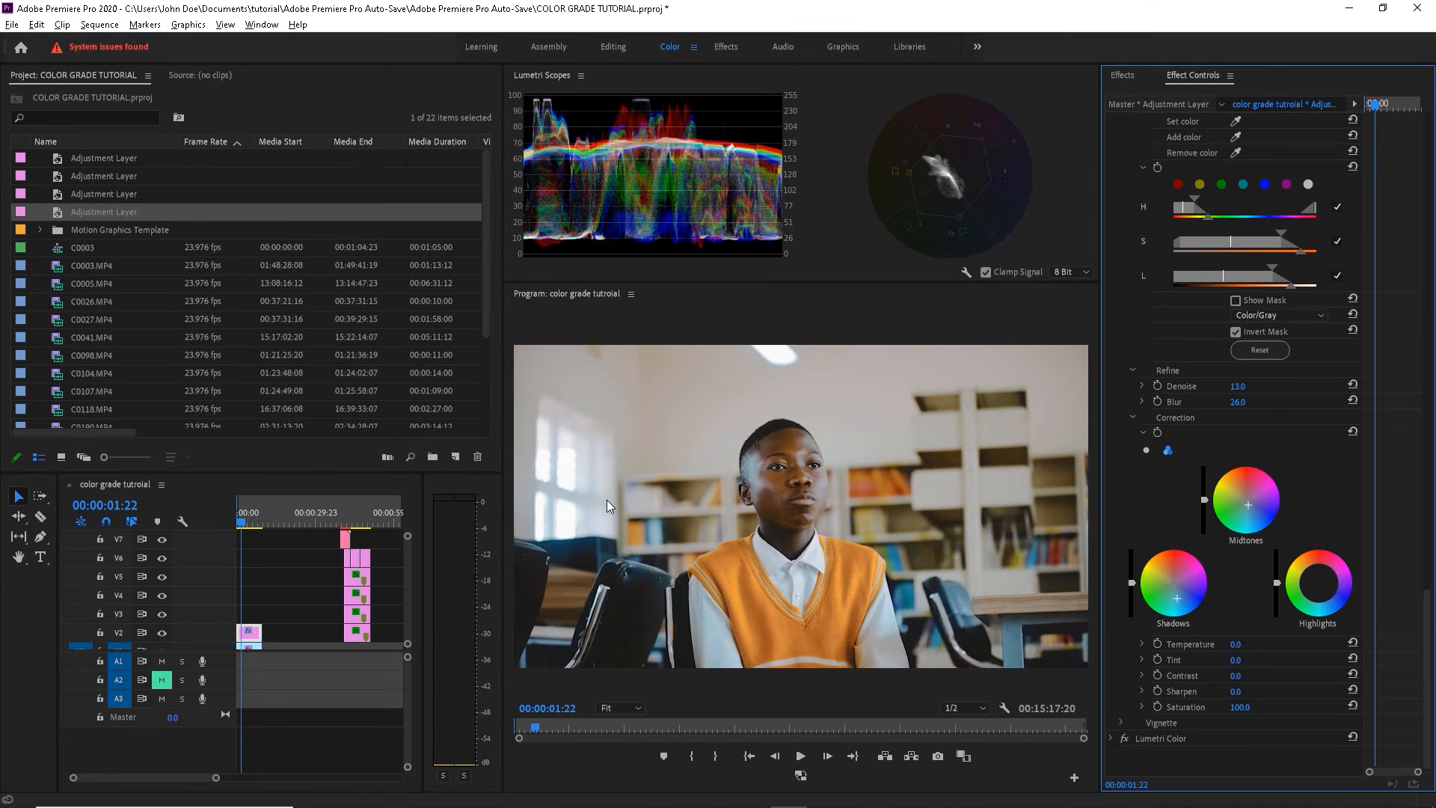
Step: Check the grade at 00:00:06:13 and apply a second Lumetri Color effect to the adjustment layer
left_click(250, 525)
left_click(253, 525)
left_click(1195, 174)
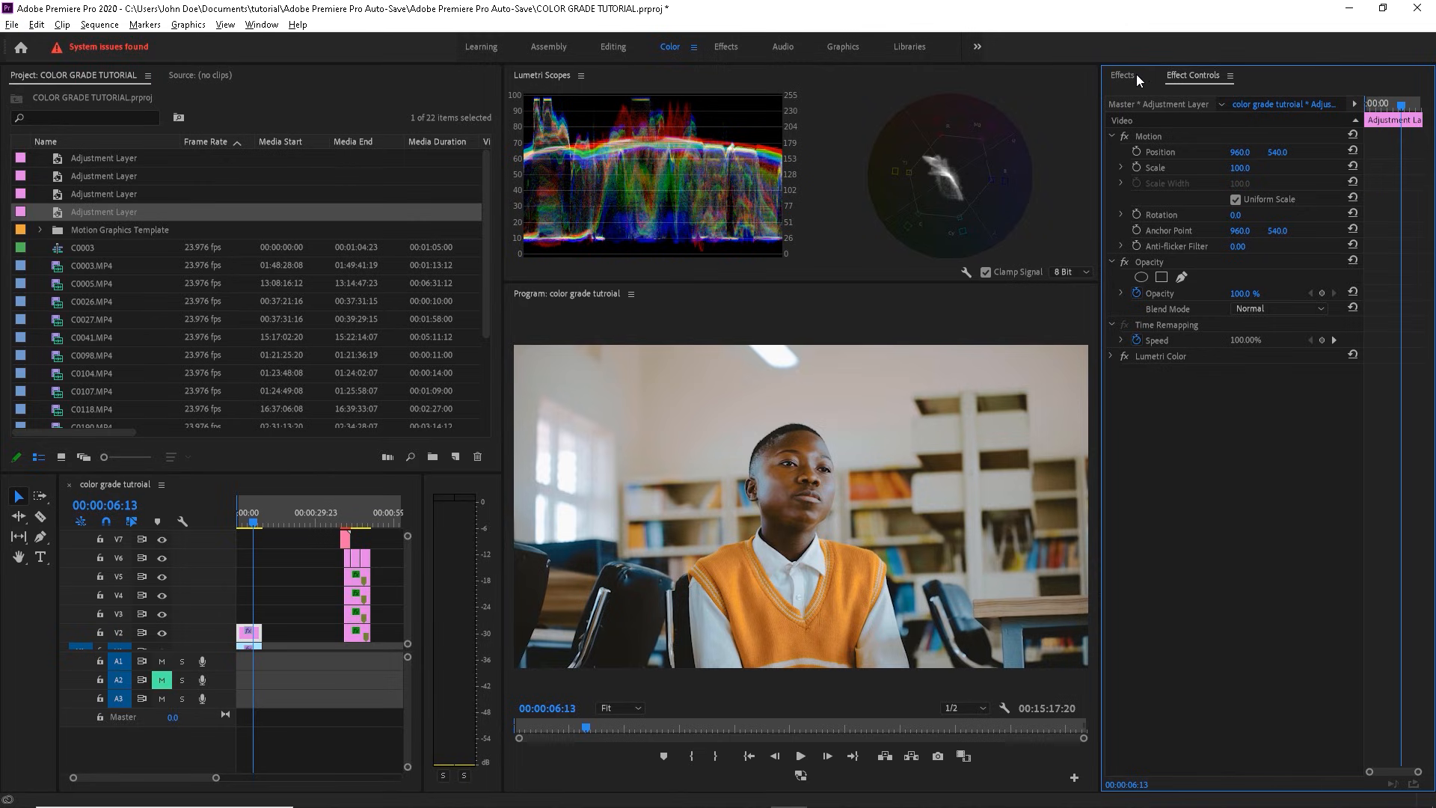
left_click(1137, 75)
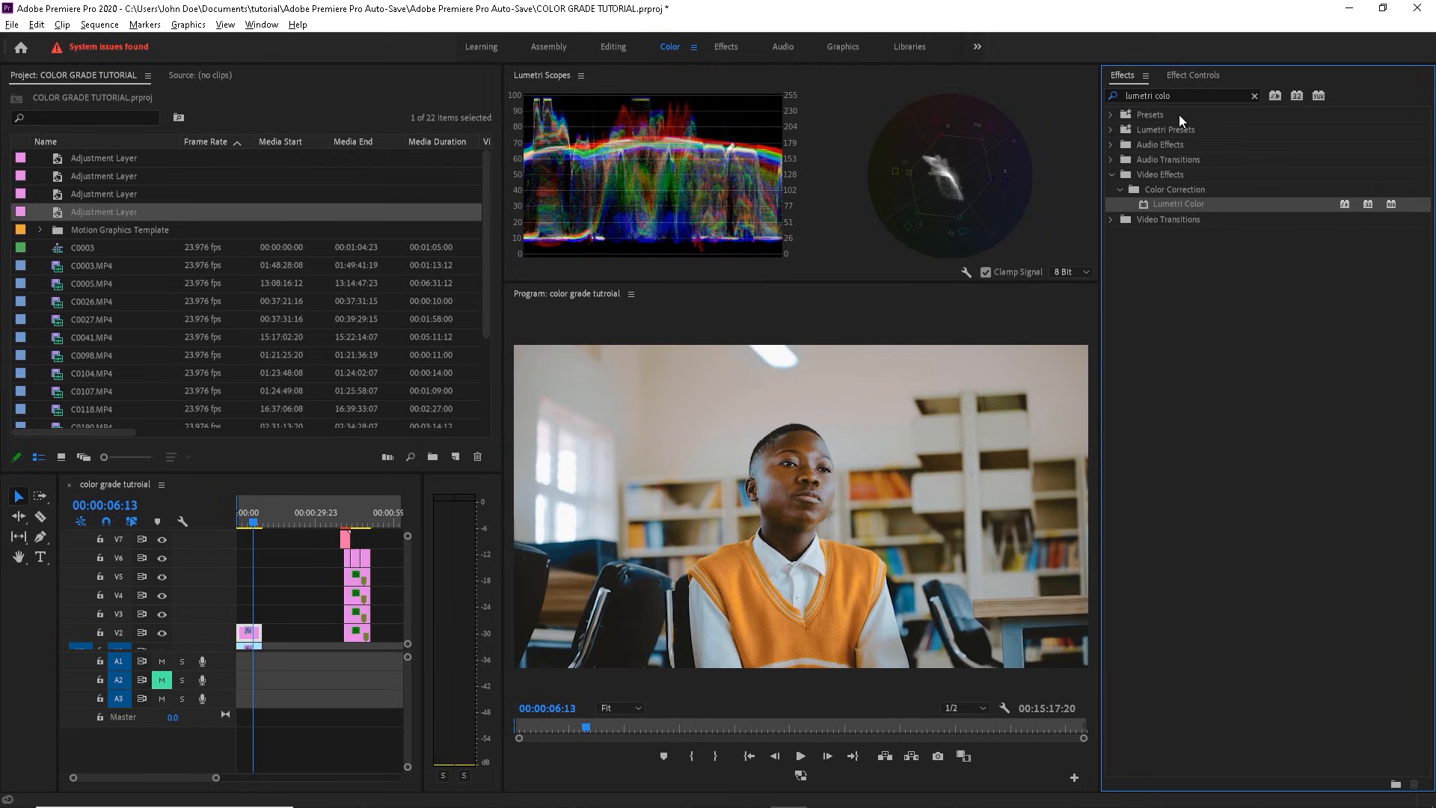
left_click(1189, 75)
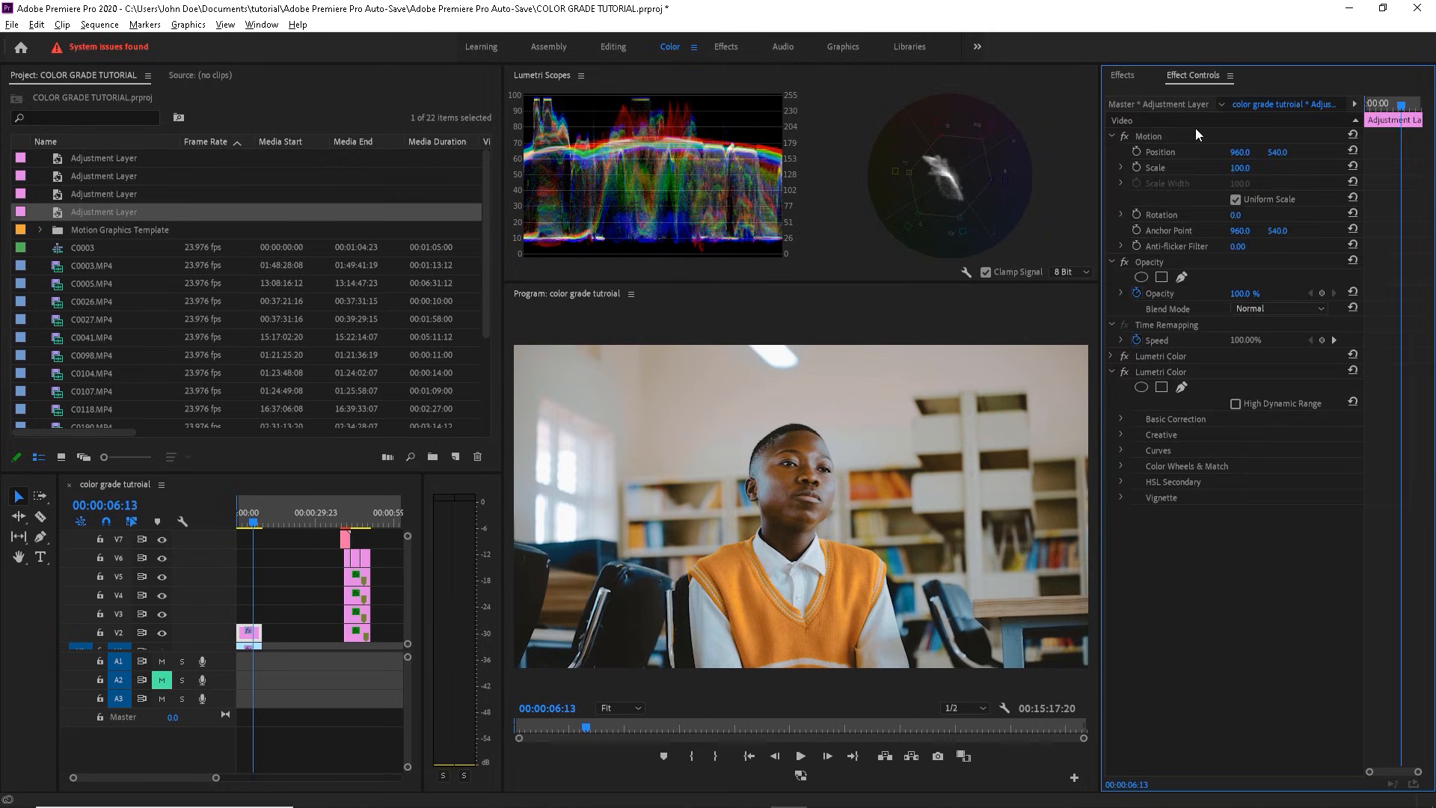
Step: On the second effect's Luma vs Sat curve, add shadow and highlight anchor points and drop both endpoints to desaturate the blacks and whites
left_click(1123, 450)
scroll(1389, 761, "down", 10)
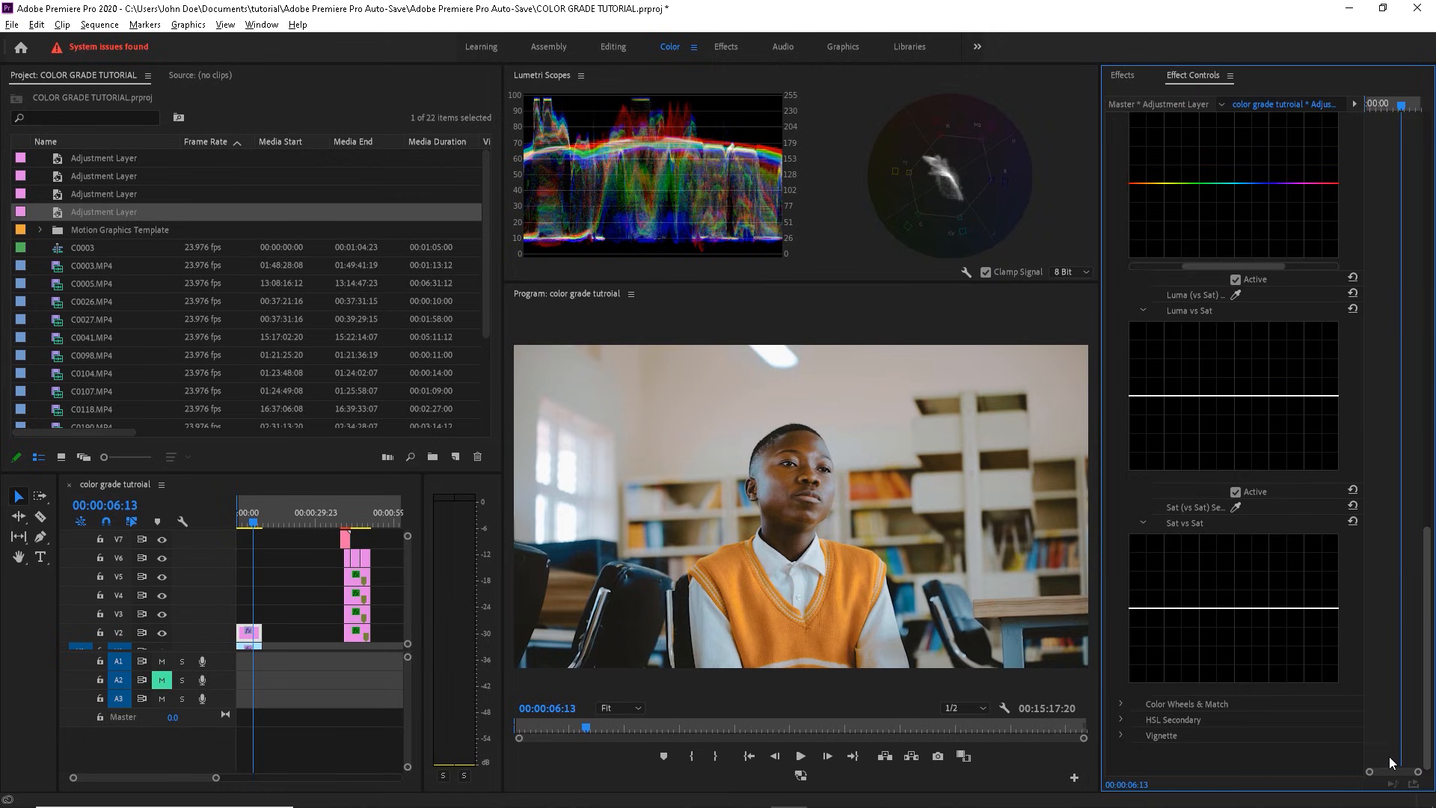
scroll(1391, 748, "up", 2)
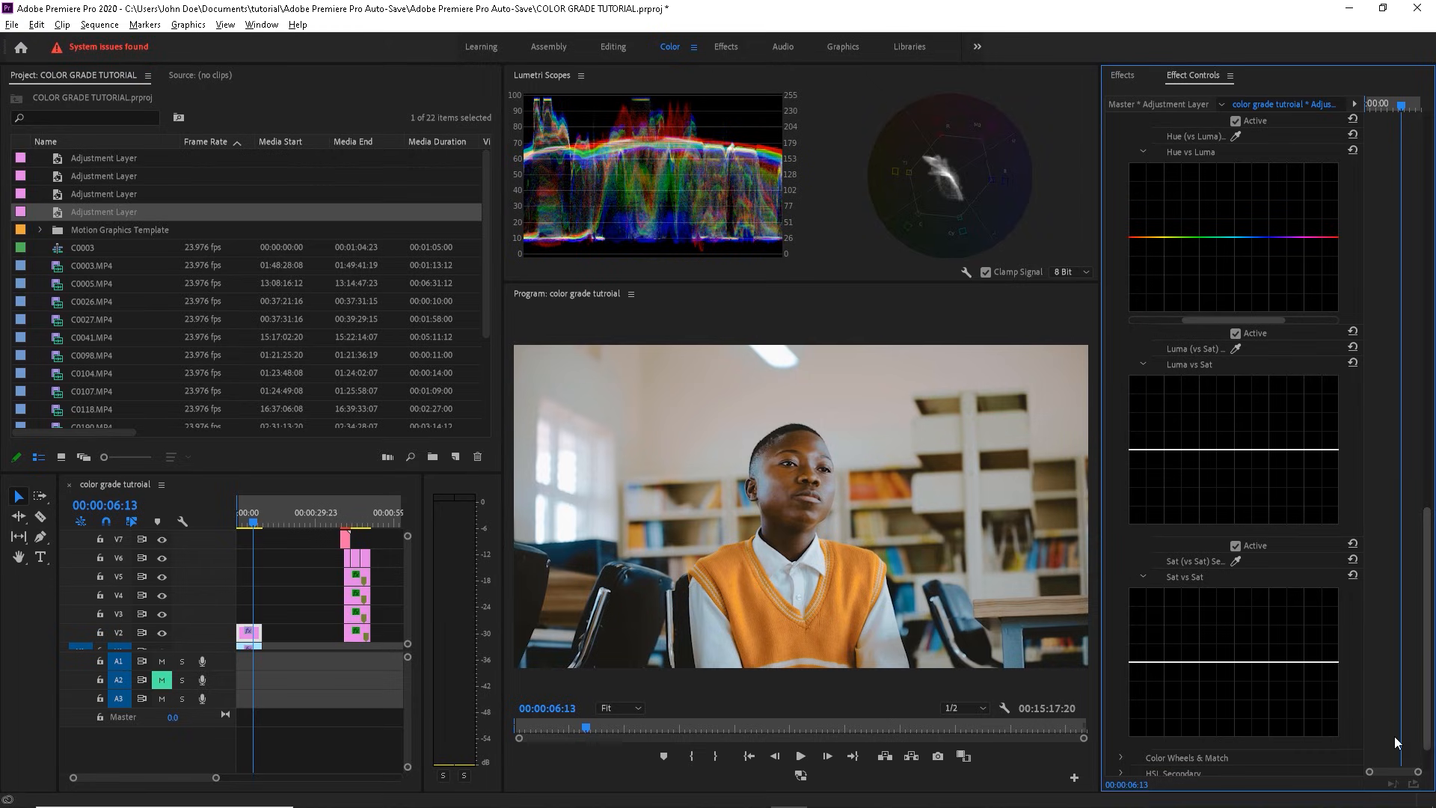
left_click(1163, 448)
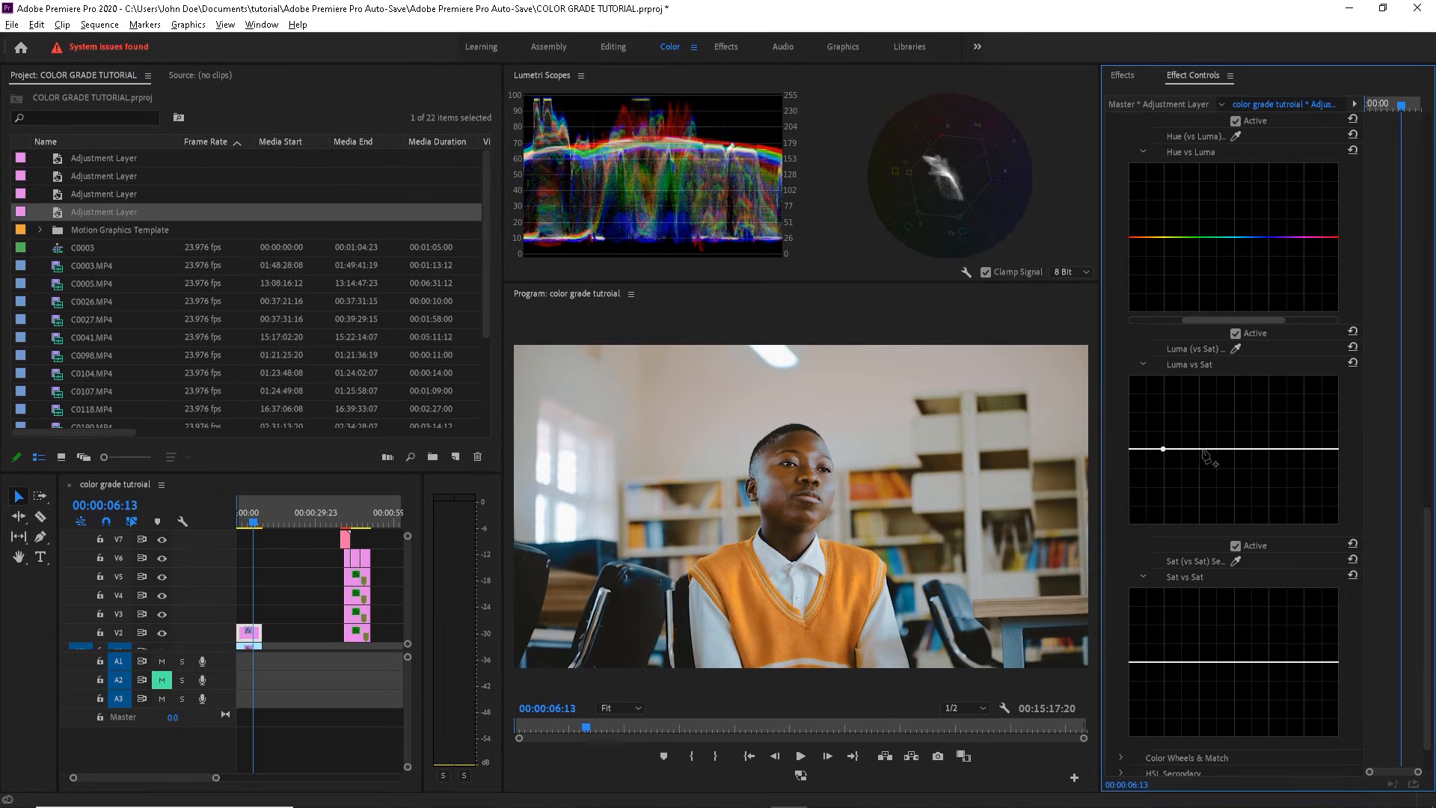
left_click(1304, 450)
left_click_drag(1140, 461, 1098, 528)
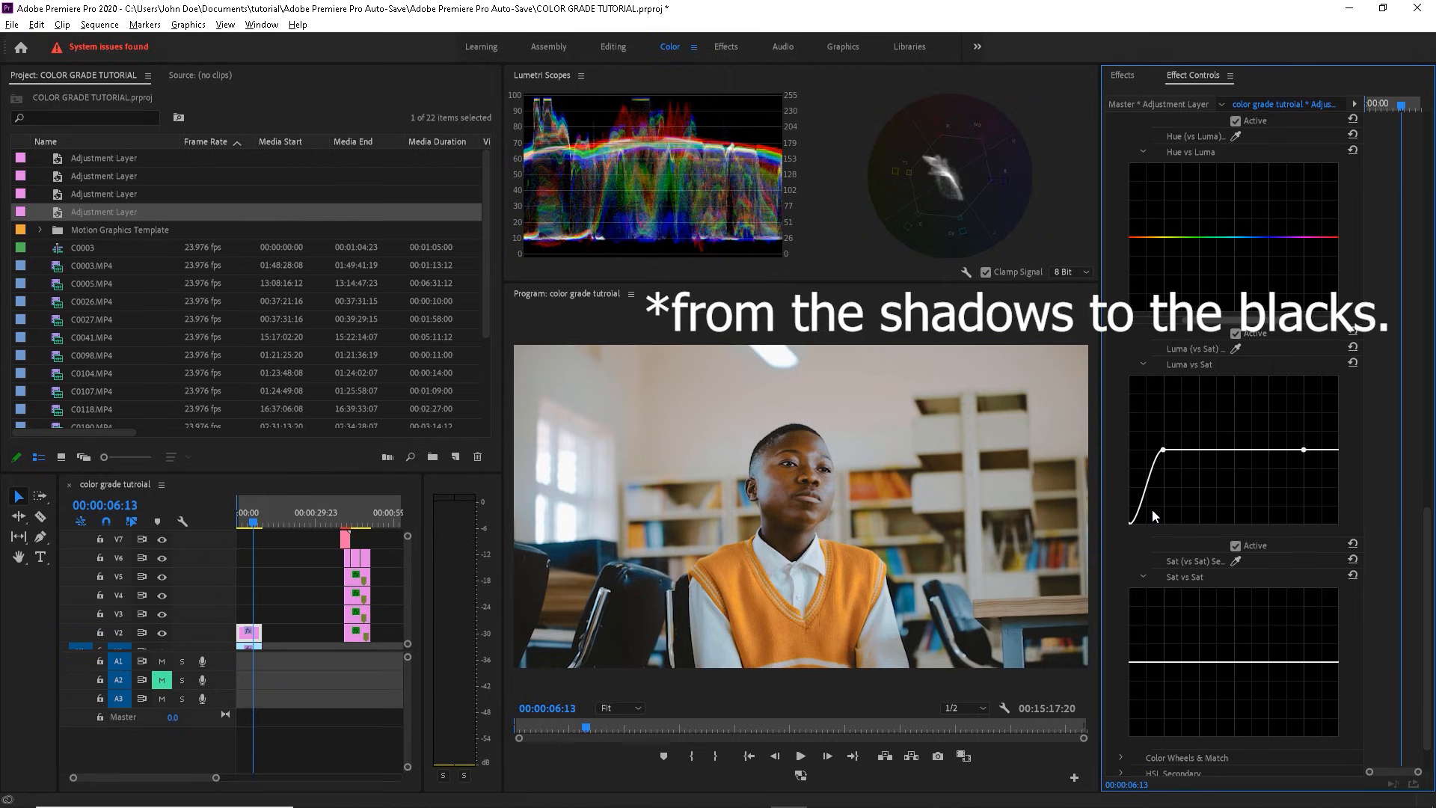
left_click_drag(1339, 454, 1342, 522)
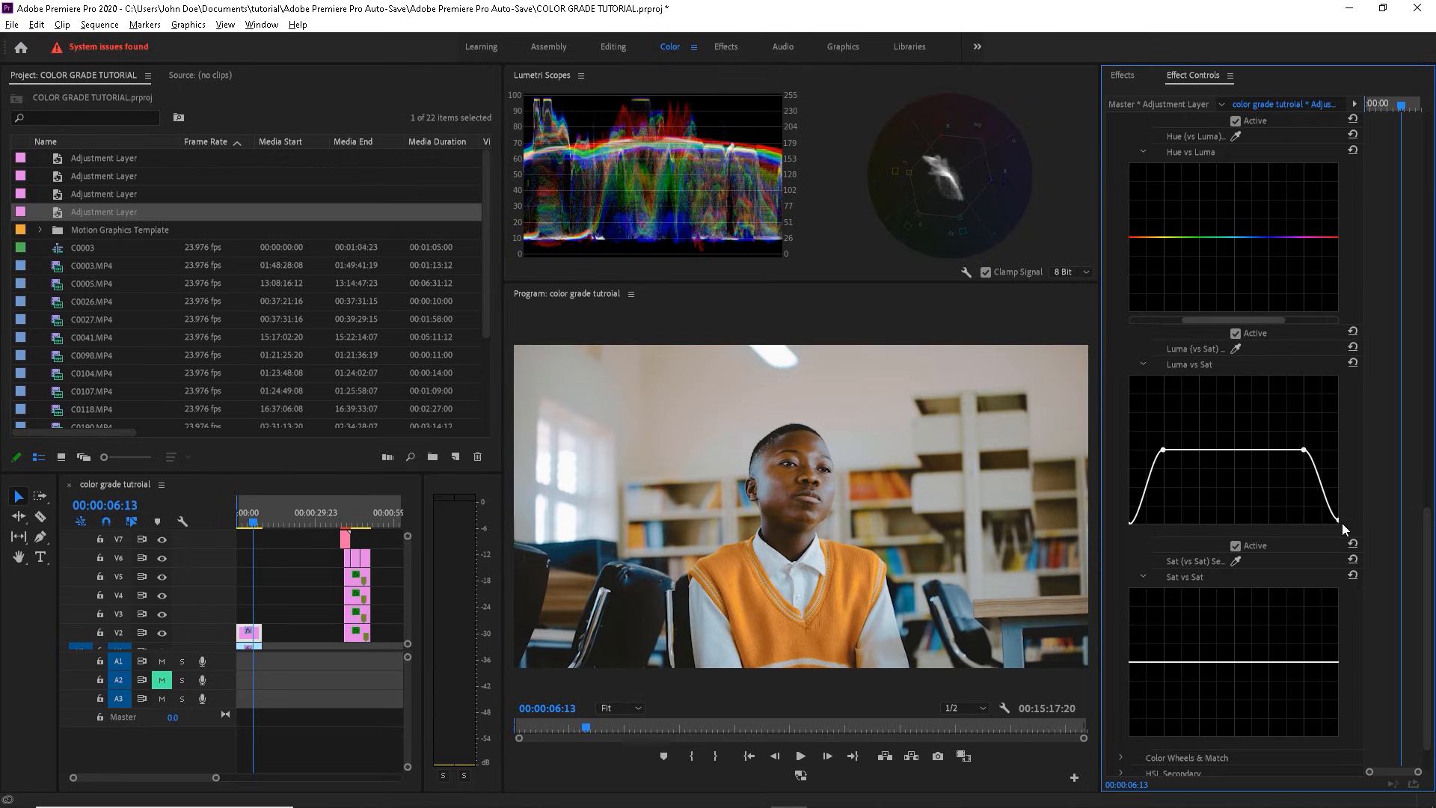